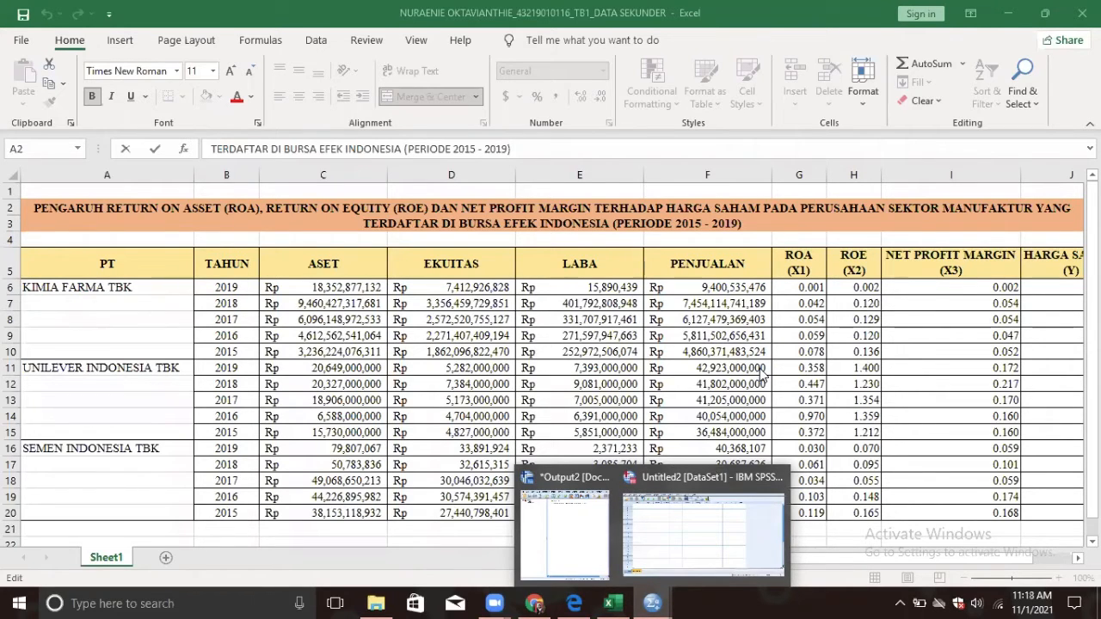
# Switch to the SPSS Data Editor and define the first two variables as PT and TAHUN
pyautogui.click(697, 547)
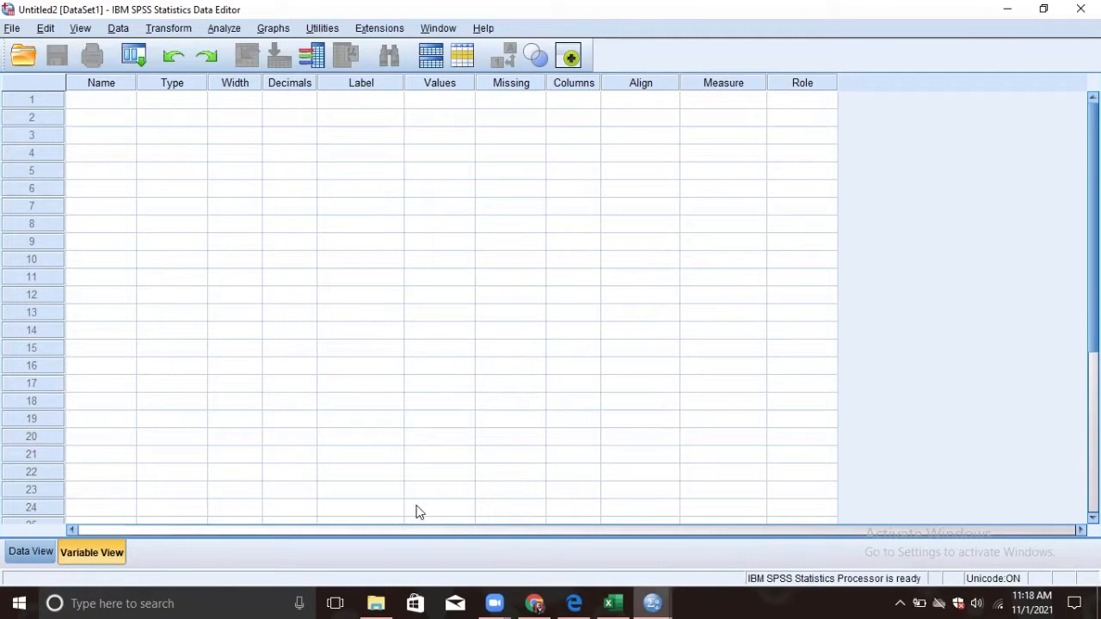
pyautogui.click(102, 107)
pyautogui.write('pT')
pyautogui.press('Return')
pyautogui.write('TAHU')
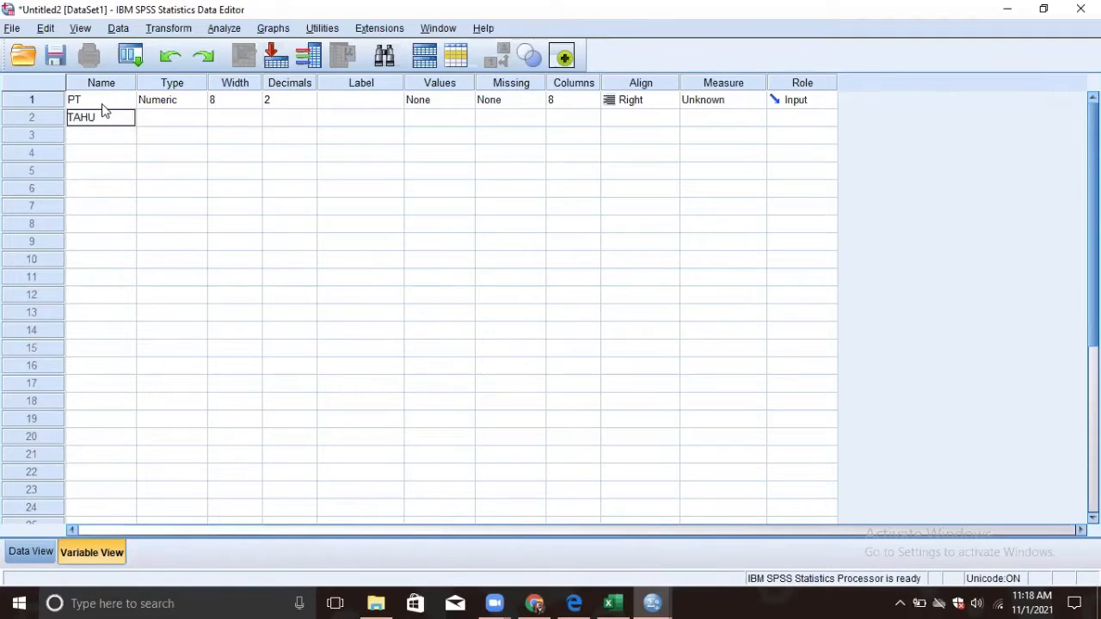
pyautogui.write('N')
pyautogui.press('Return')
# Define the third and fourth variables as X1_ROA and X2_ROE
pyautogui.write('X1')
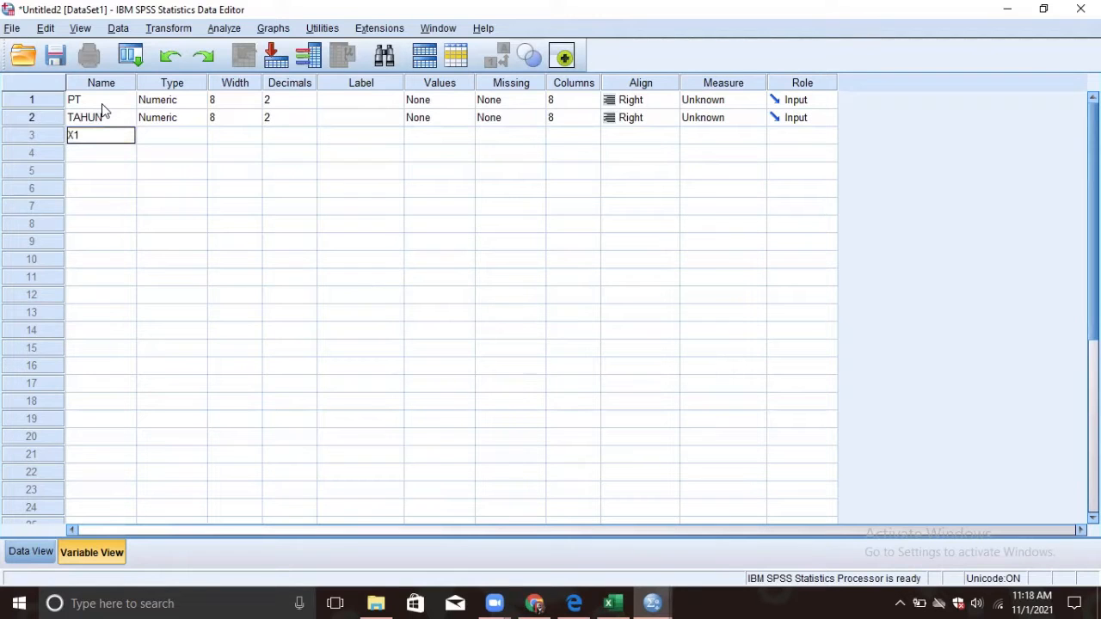
pyautogui.write('_ROA')
pyautogui.press('Return')
pyautogui.write('X')
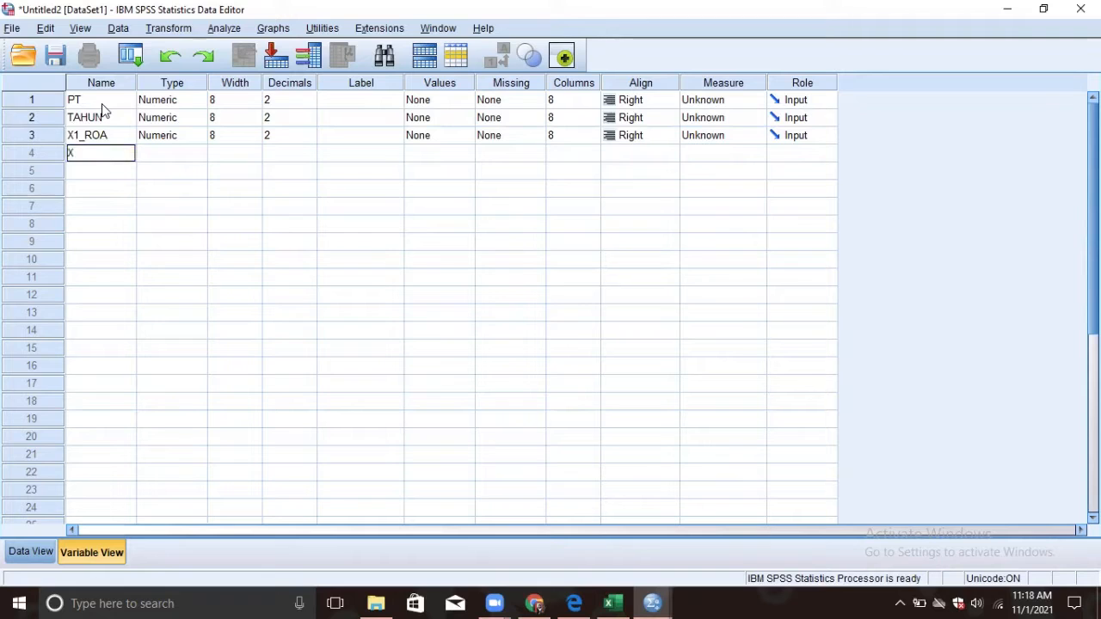
pyautogui.write('2_ROE')
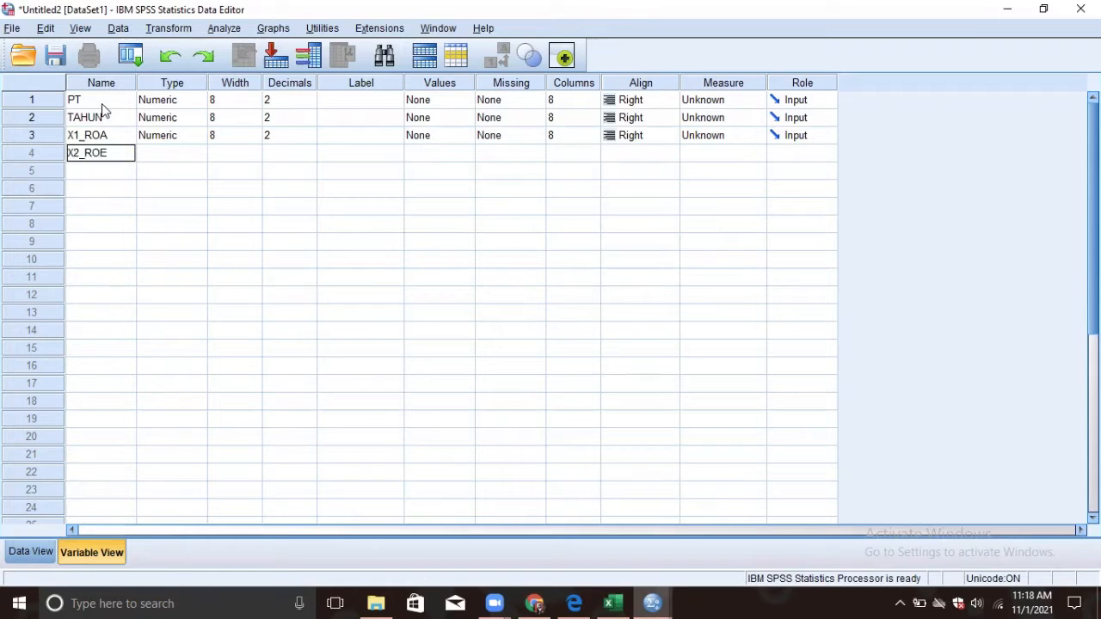
pyautogui.press('Return')
# Define the fifth and sixth variables as X3_NET_PROFIT_MARGIN and Y_HARGA_SAHAM
pyautogui.write('X3_NET_P')
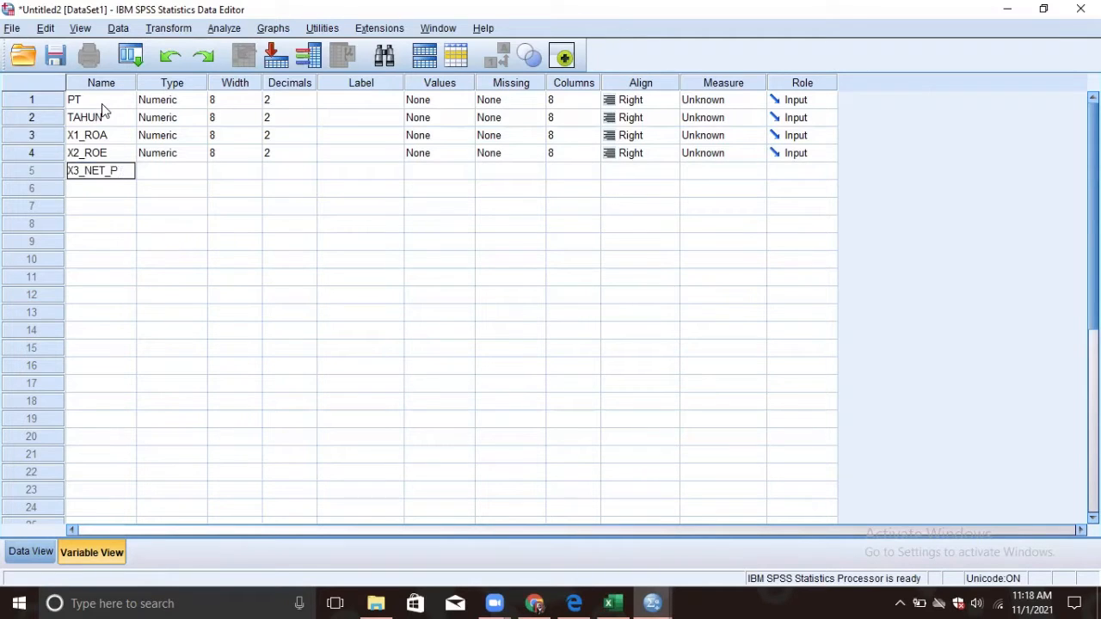
pyautogui.write('ROFIT')
pyautogui.write('_MARGIN')
pyautogui.press('Return')
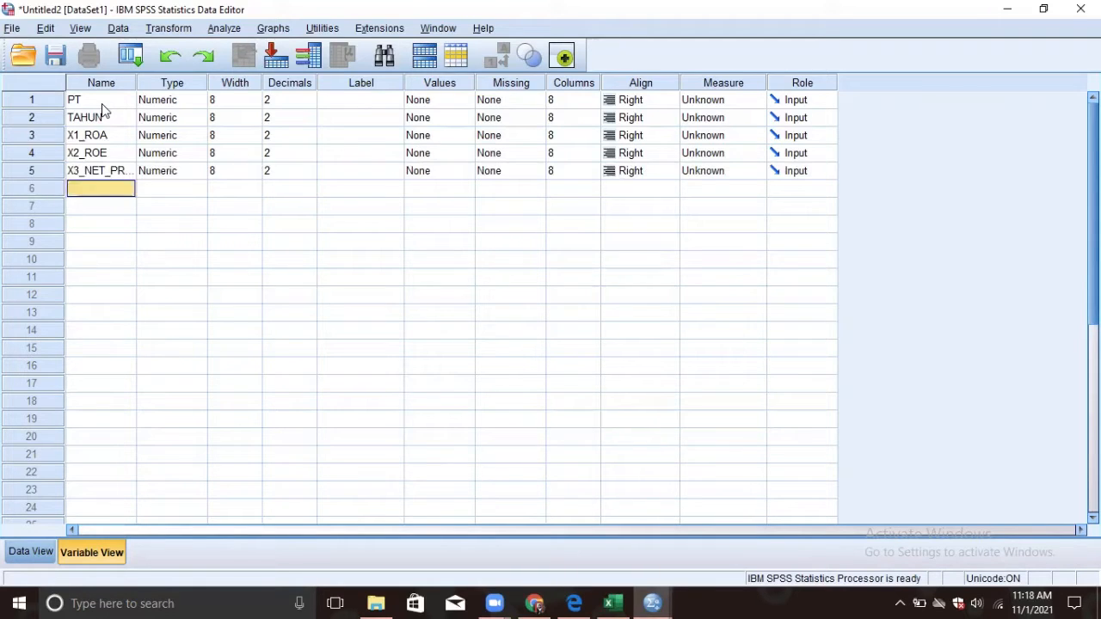
pyautogui.write('Y_HARGA')
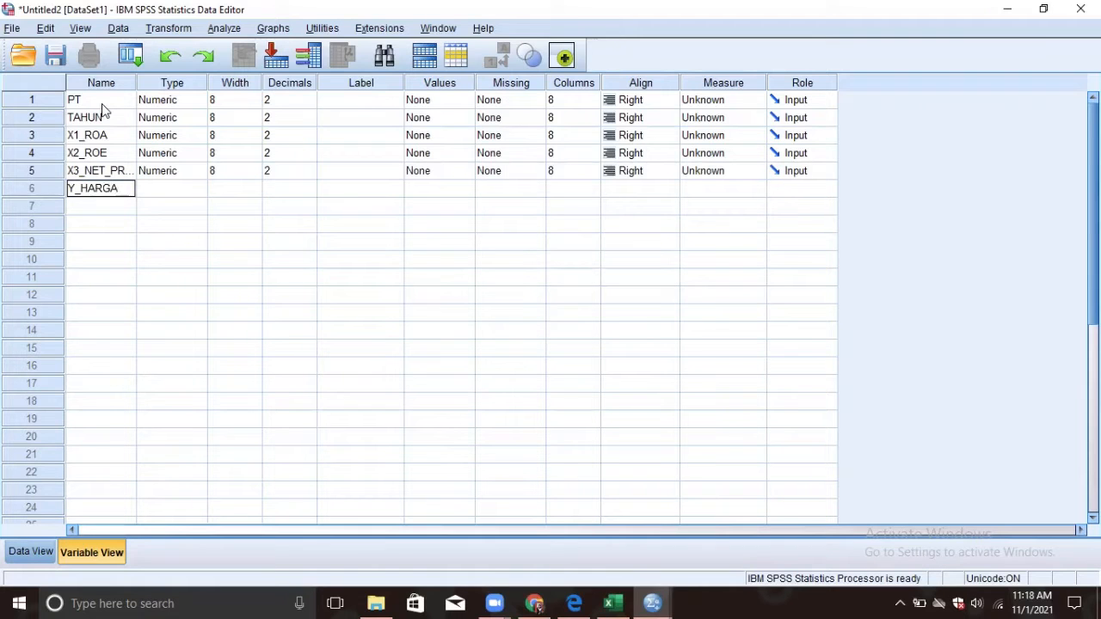
pyautogui.write('_SAHAM')
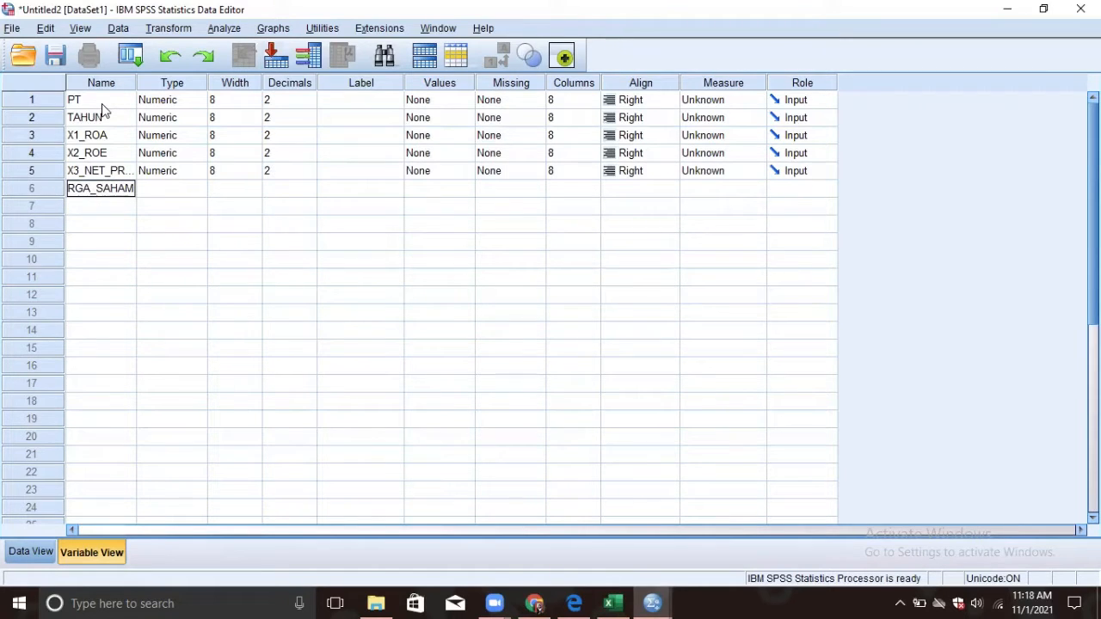
# Change the variable type of PT and TAHUN to String
pyautogui.click(180, 108)
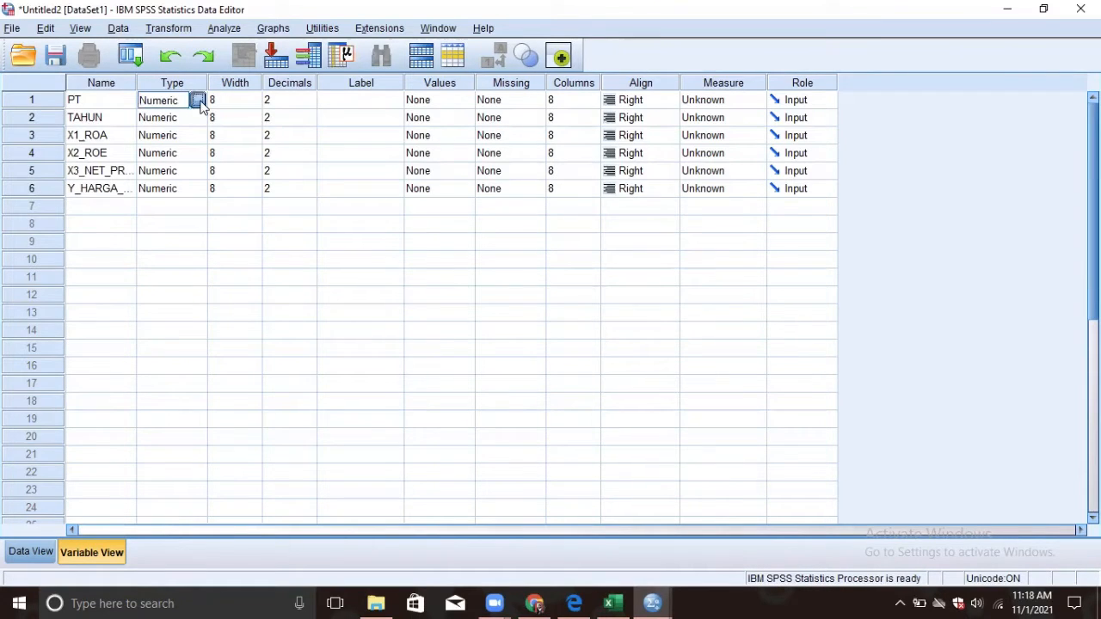
pyautogui.click(197, 101)
pyautogui.click(398, 323)
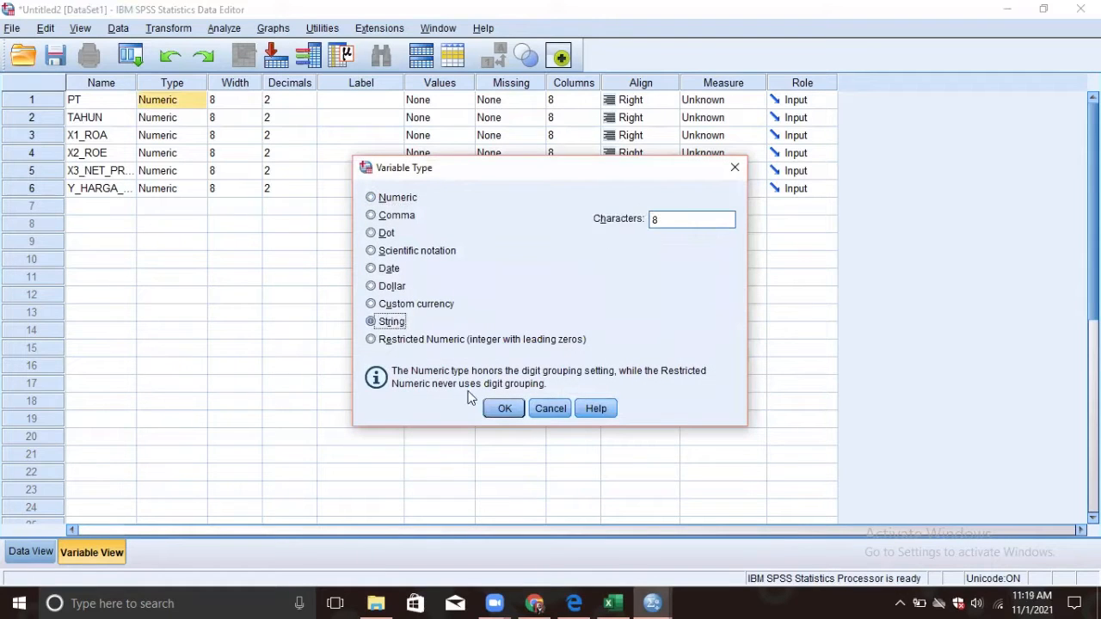
pyautogui.click(502, 409)
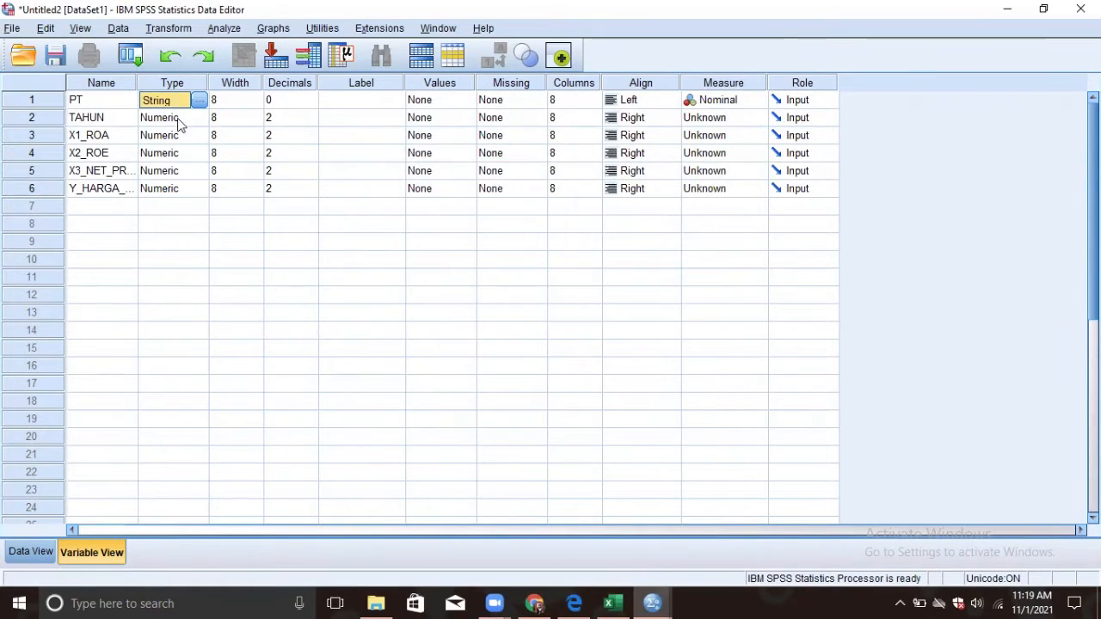
pyautogui.click(179, 121)
pyautogui.click(199, 118)
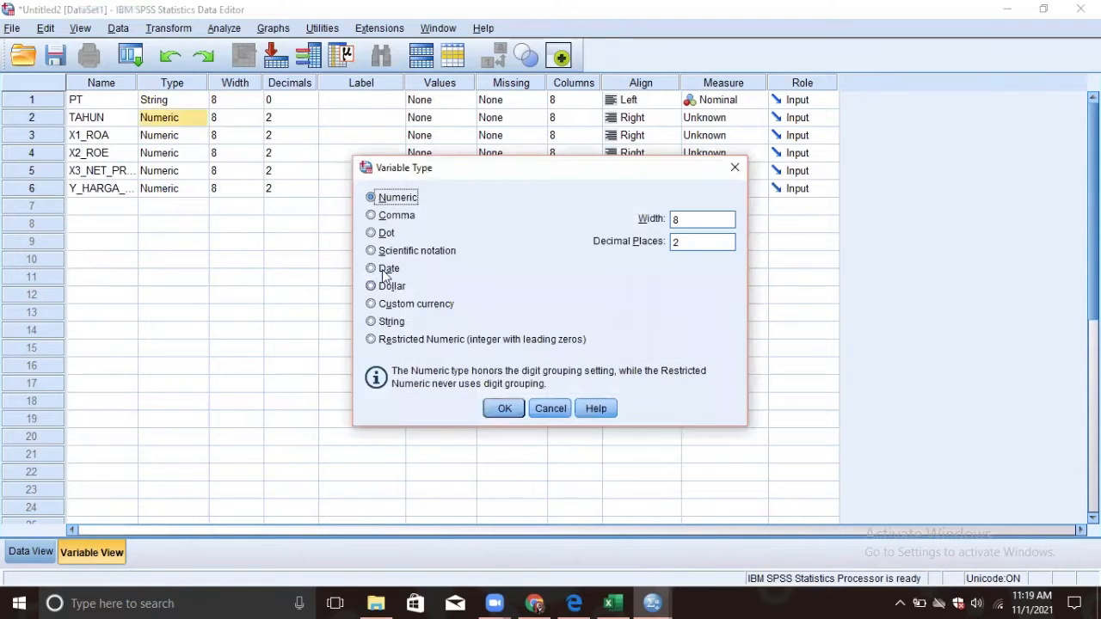
pyautogui.click(375, 321)
pyautogui.click(497, 411)
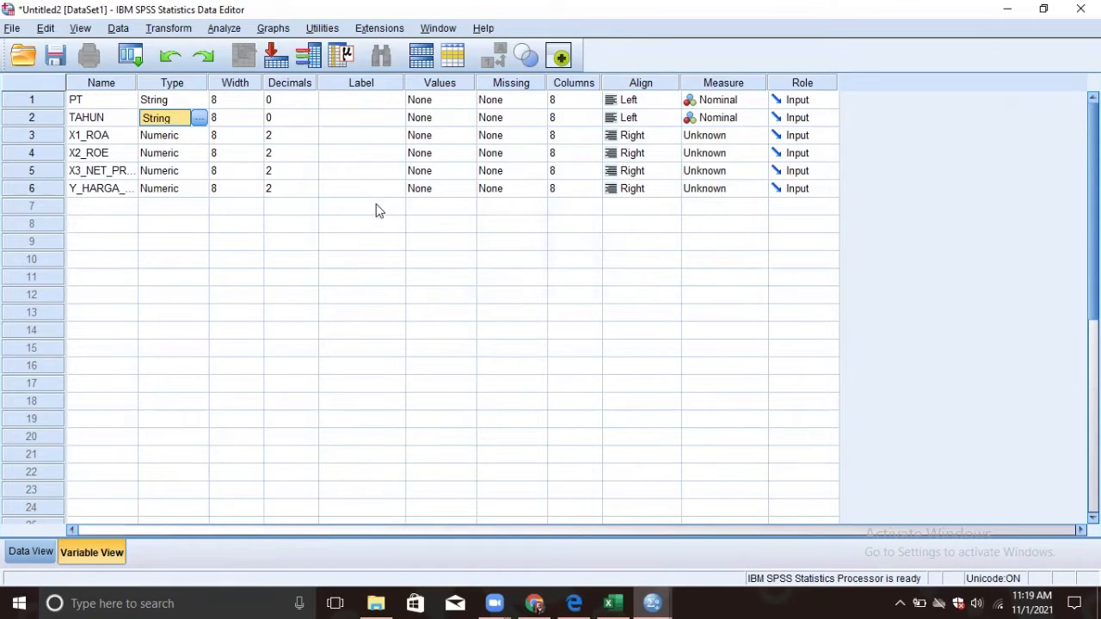
# Set the decimals to 3 for X1_ROA, X2_ROE and X3_NET_PROFIT_MARGIN, and to 0 for Y_HARGA_SAHAM
pyautogui.click(286, 136)
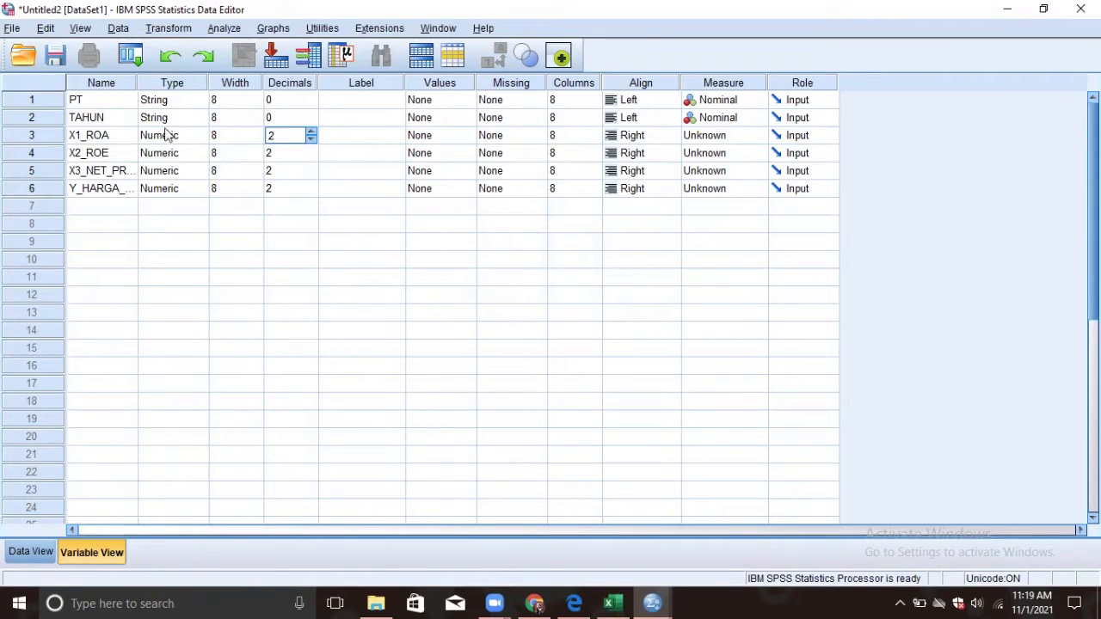
pyautogui.write('3')
pyautogui.press('Return')
pyautogui.press('Return')
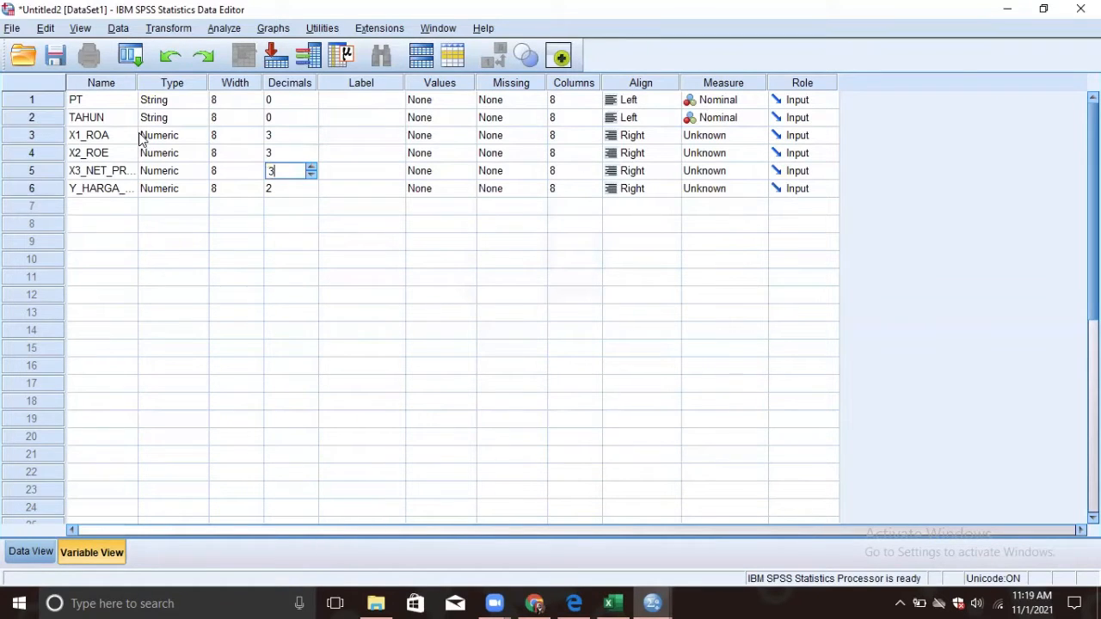
pyautogui.press('Return')
pyautogui.write('0')
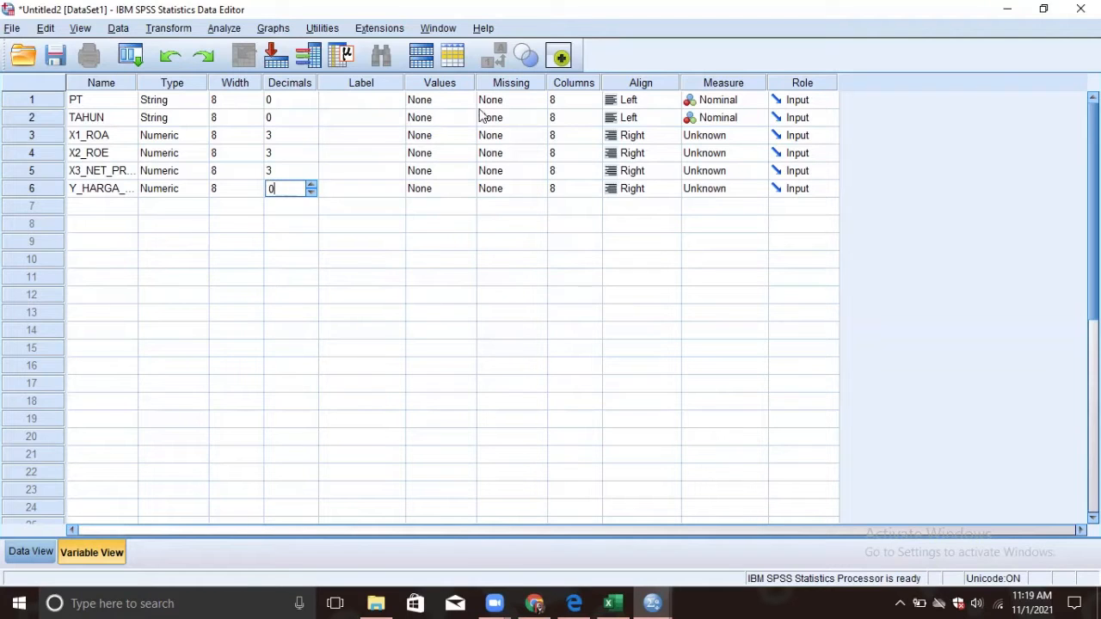
# Set the measurement level of X1_ROA, X2_ROE, X3_NET_PROFIT_MARGIN and Y_HARGA_SAHAM to Scale
pyautogui.click(718, 137)
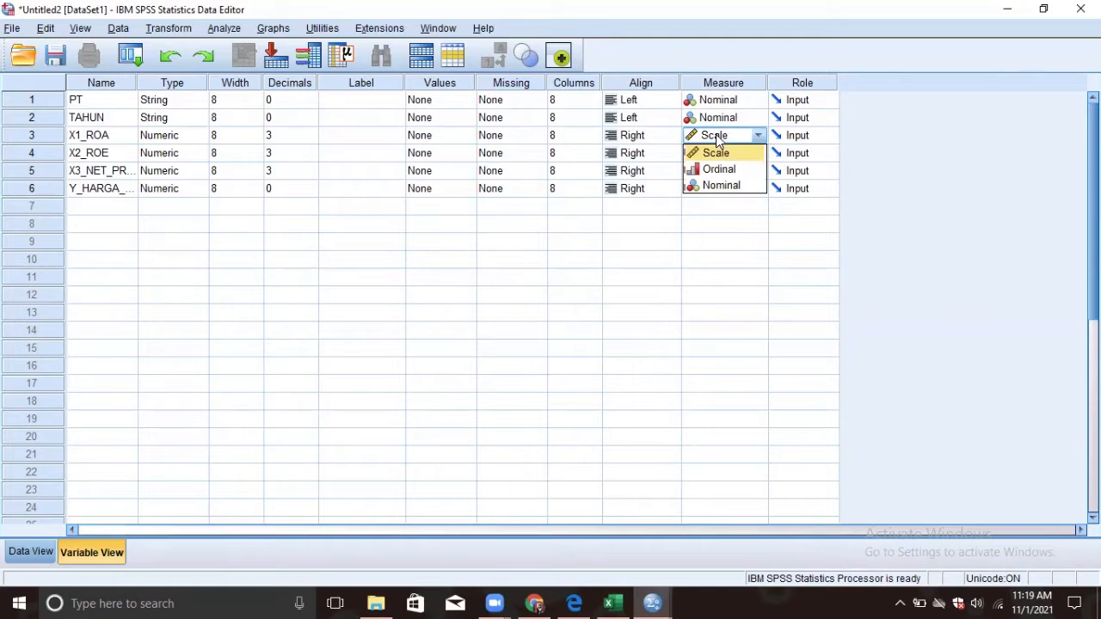
pyautogui.click(721, 169)
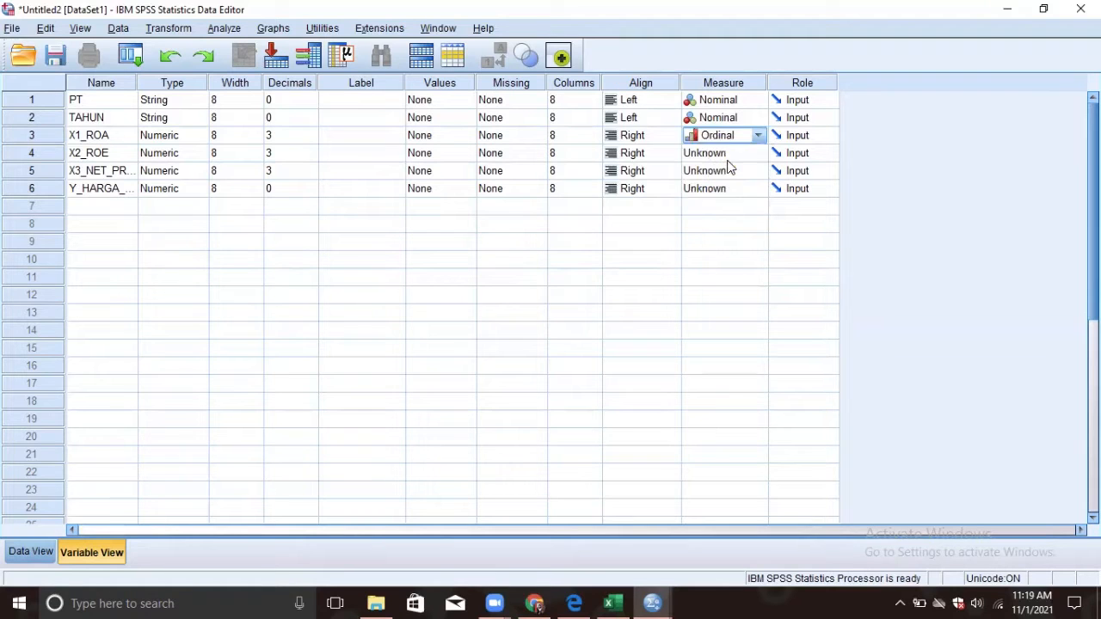
pyautogui.click(725, 139)
pyautogui.click(730, 155)
pyautogui.click(731, 159)
pyautogui.click(723, 174)
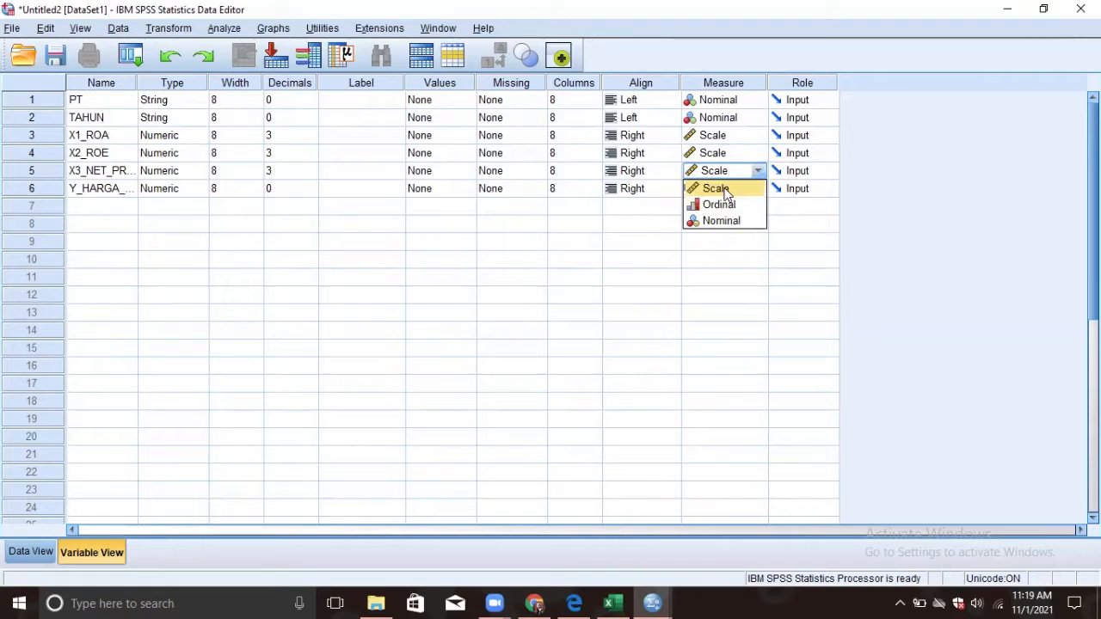
pyautogui.click(724, 189)
pyautogui.click(723, 191)
pyautogui.click(722, 205)
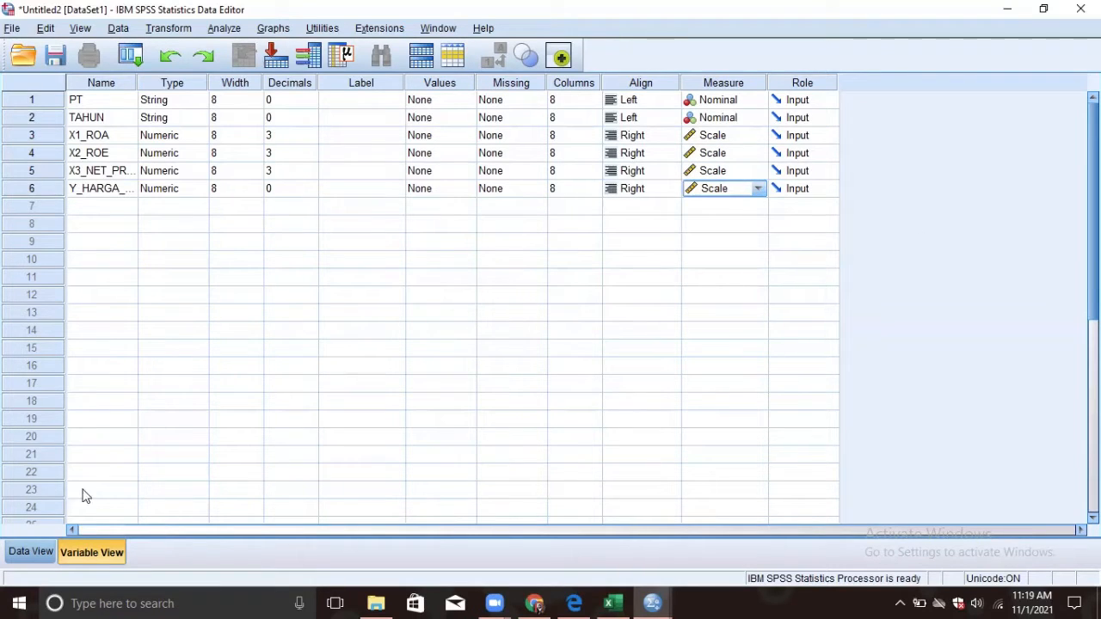
# Display the dataset's data grid, switch to the Excel workbook and copy the ROA, ROE, NET PROFIT MARGIN and HARGA SAHAM values in G6:J20
pyautogui.click(31, 552)
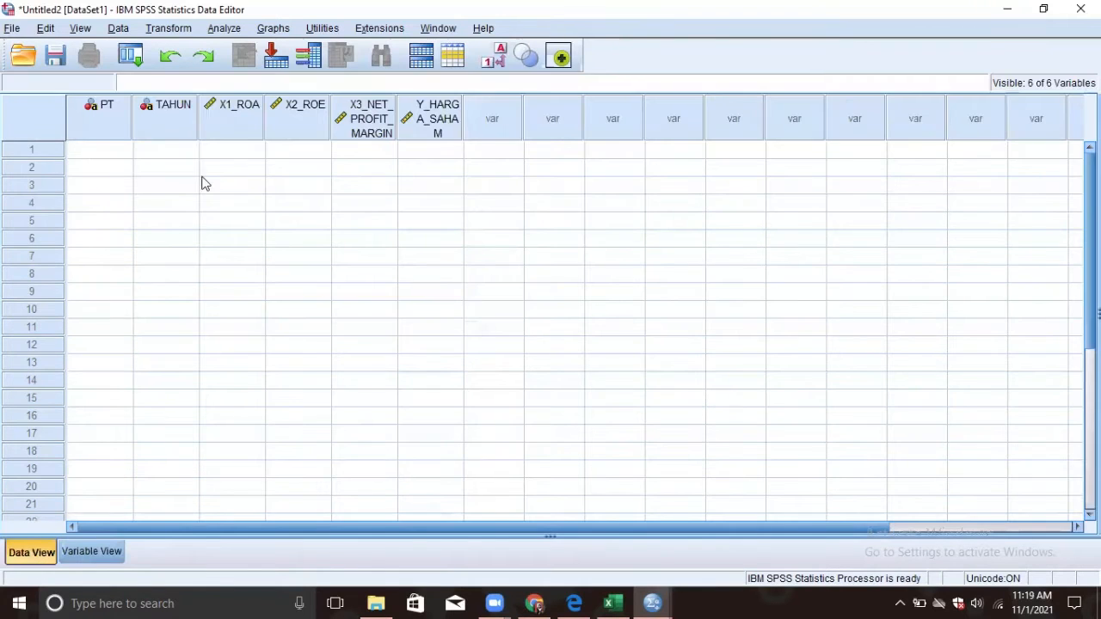
pyautogui.click(612, 603)
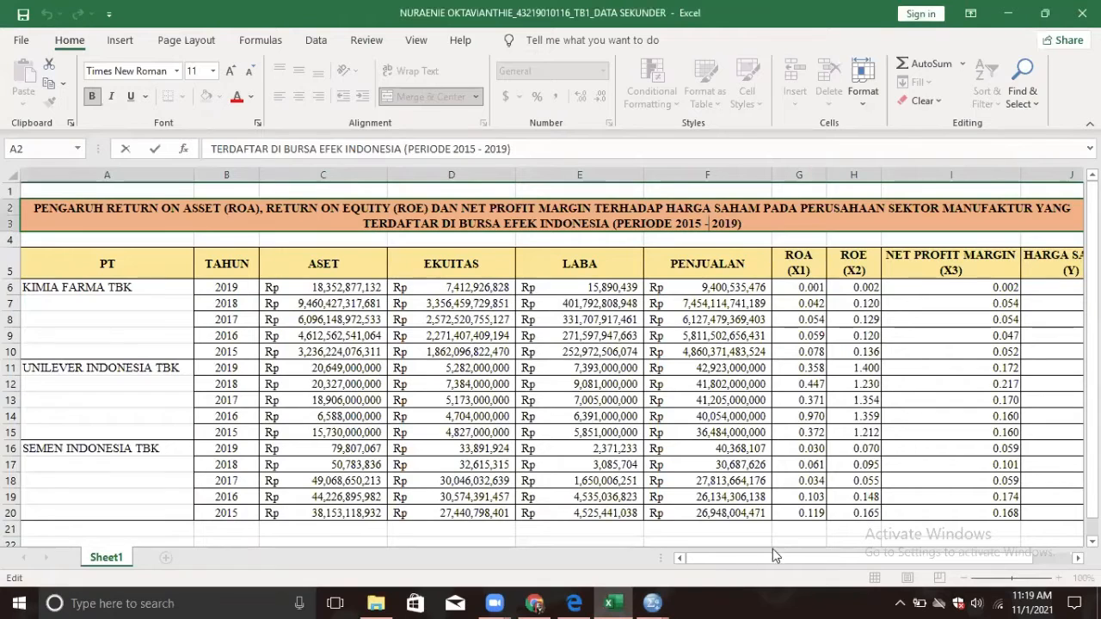
pyautogui.moveTo(808, 563); pyautogui.dragTo(841, 563)
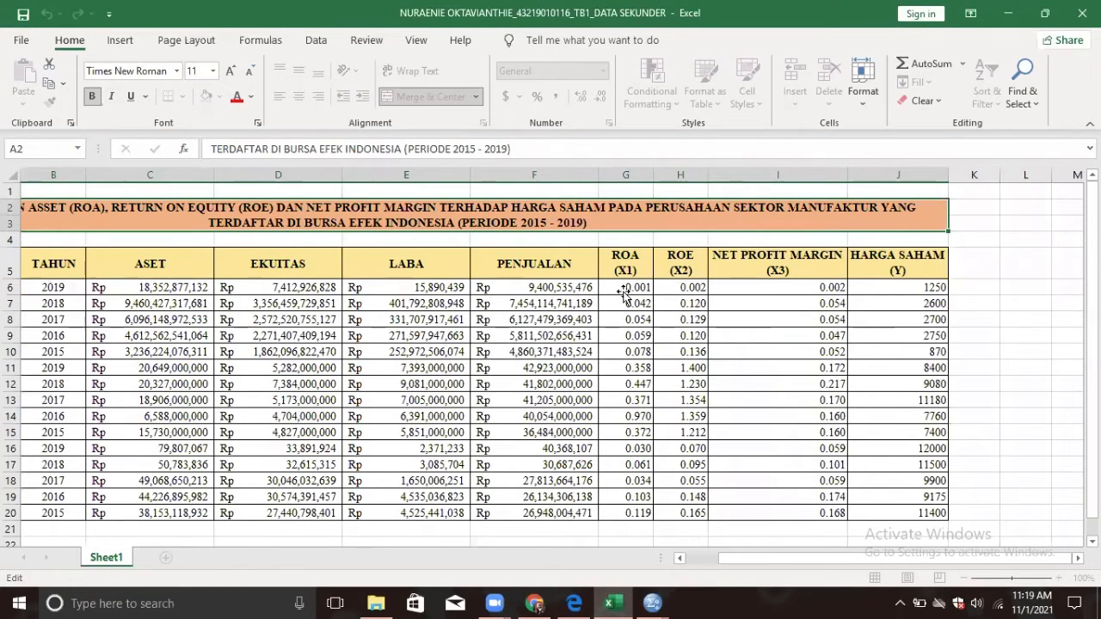
pyautogui.click(624, 289)
pyautogui.hotkey('shift', 'Right')
pyautogui.hotkey('shift', 'Right')
pyautogui.hotkey('shift', 'Right')
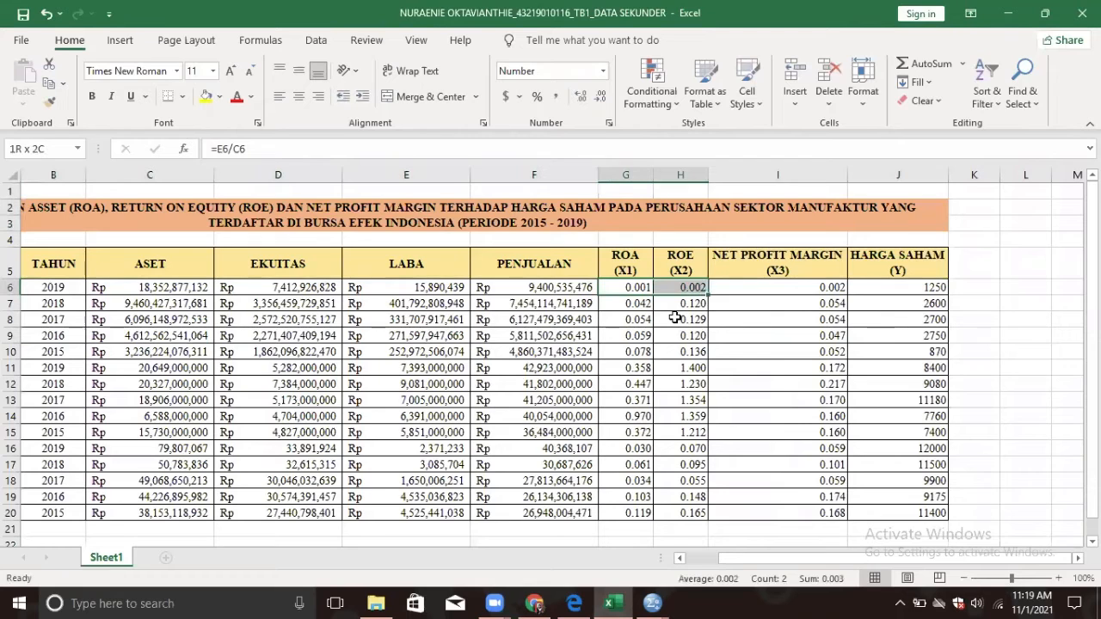
pyautogui.hotkey('shift', 'Down')
pyautogui.hotkey('shift', 'Down')
pyautogui.hotkey('shift', 'Down')
pyautogui.hotkey('shift', 'Down')
pyautogui.hotkey('shift', 'Down')
pyautogui.hotkey('shift', 'Down')
pyautogui.hotkey('shift', 'Down')
pyautogui.hotkey('shift', 'Down')
pyautogui.hotkey('shift', 'Down')
pyautogui.hotkey('shift', 'Down')
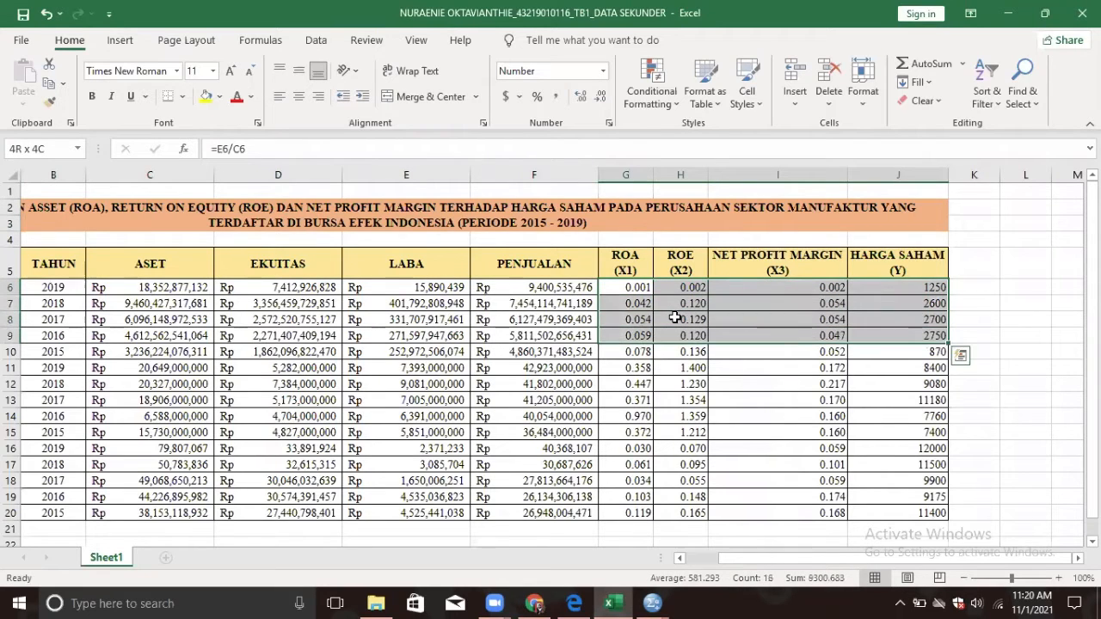
pyautogui.hotkey('shift', 'Down')
pyautogui.hotkey('shift', 'Down')
pyautogui.hotkey('shift', 'Down')
pyautogui.hotkey('shift', 'Down')
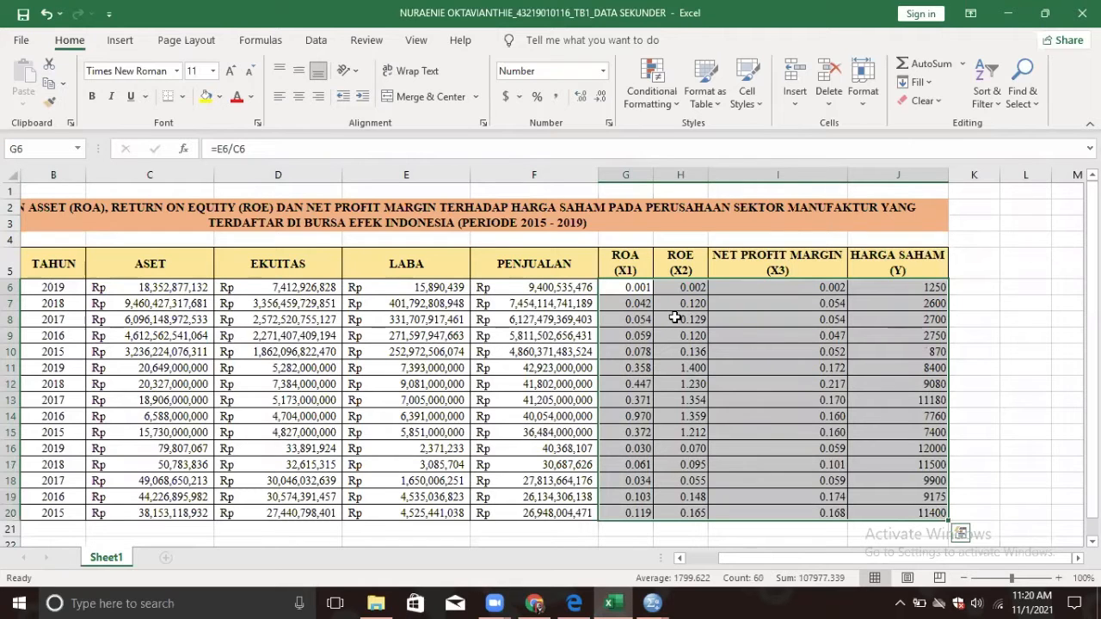
pyautogui.hotkey('ctrl', 'c')
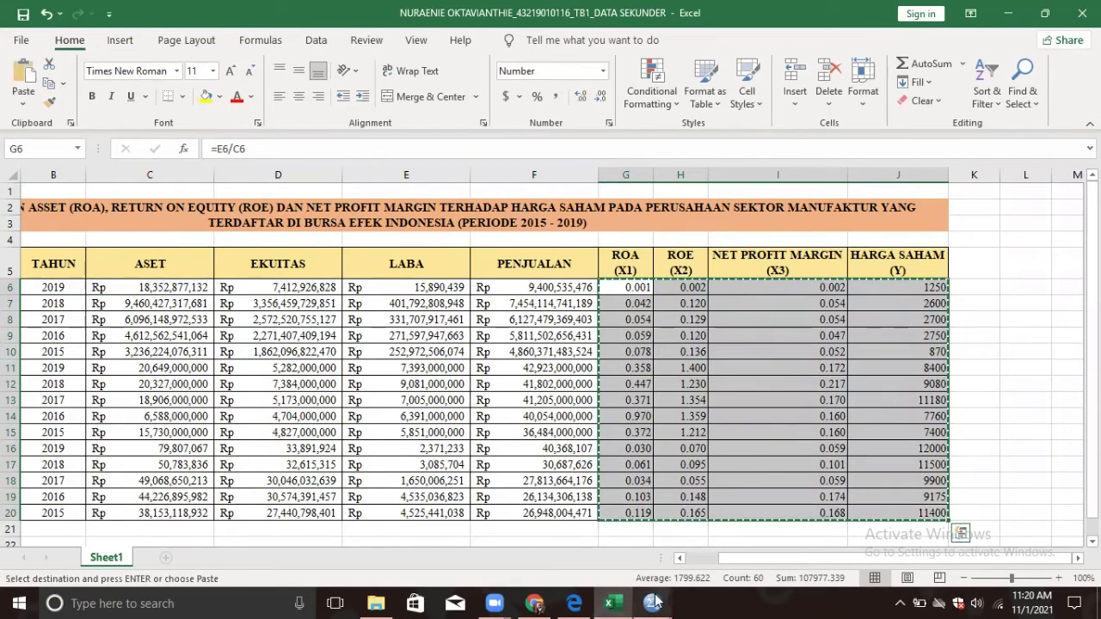
# Return to the SPSS Data Editor and paste the copied values starting at the first X1_ROA case
pyautogui.click(568, 525)
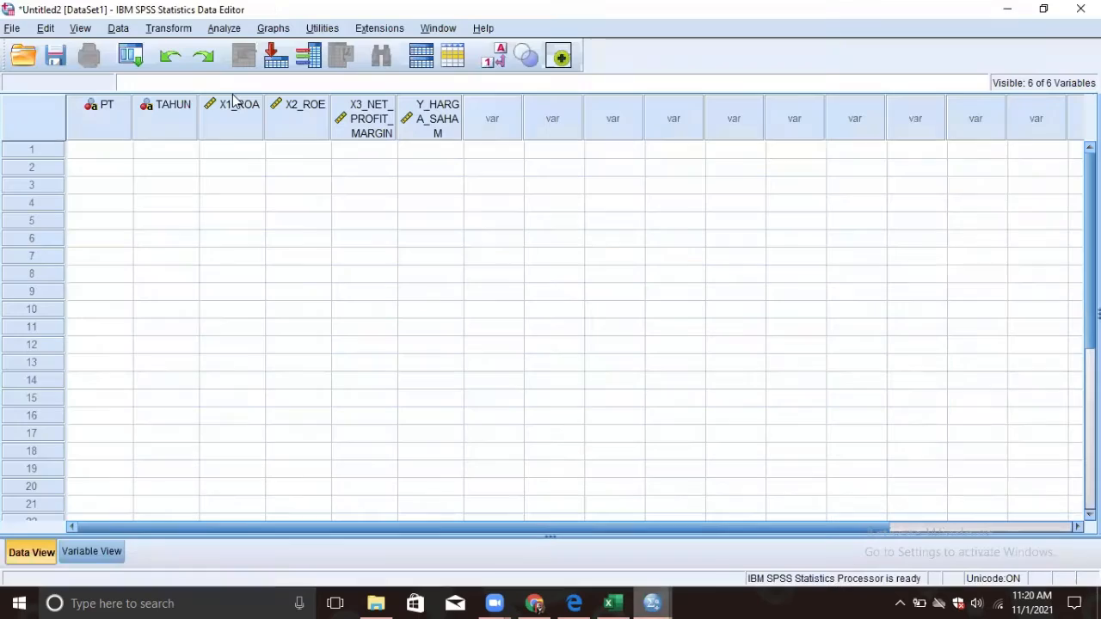
pyautogui.click(240, 153)
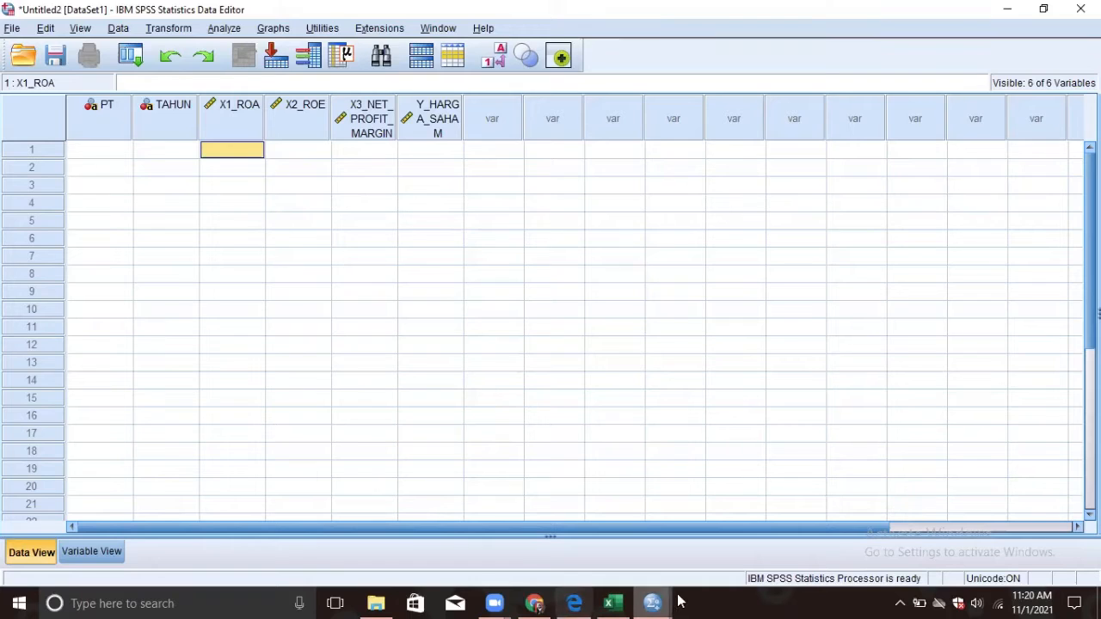
pyautogui.moveTo(661, 602)
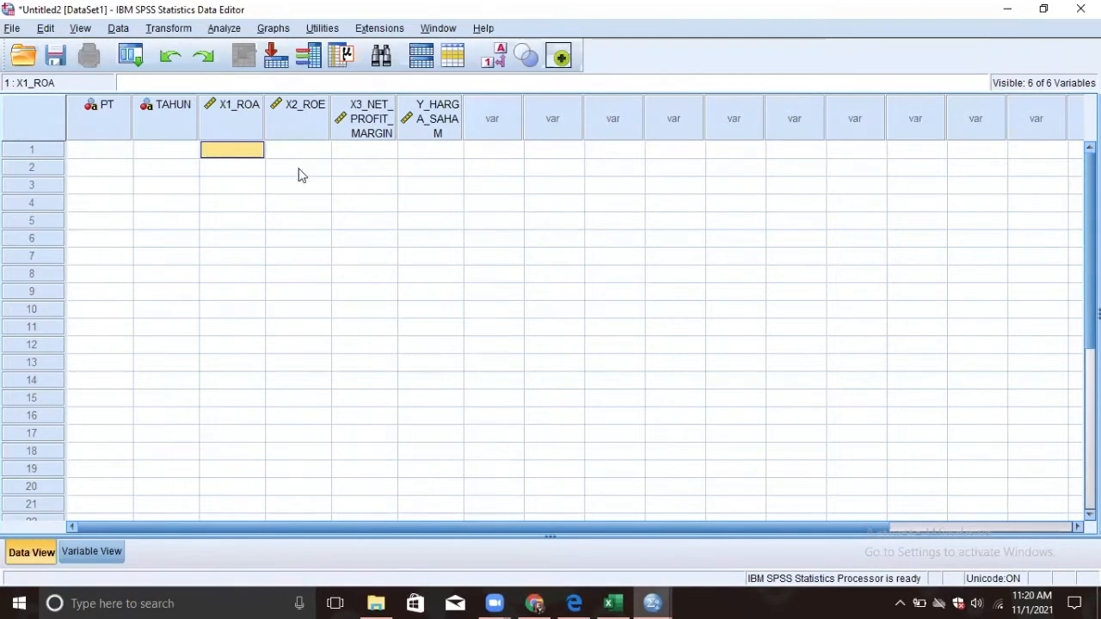
pyautogui.hotkey('ctrl', 'v')
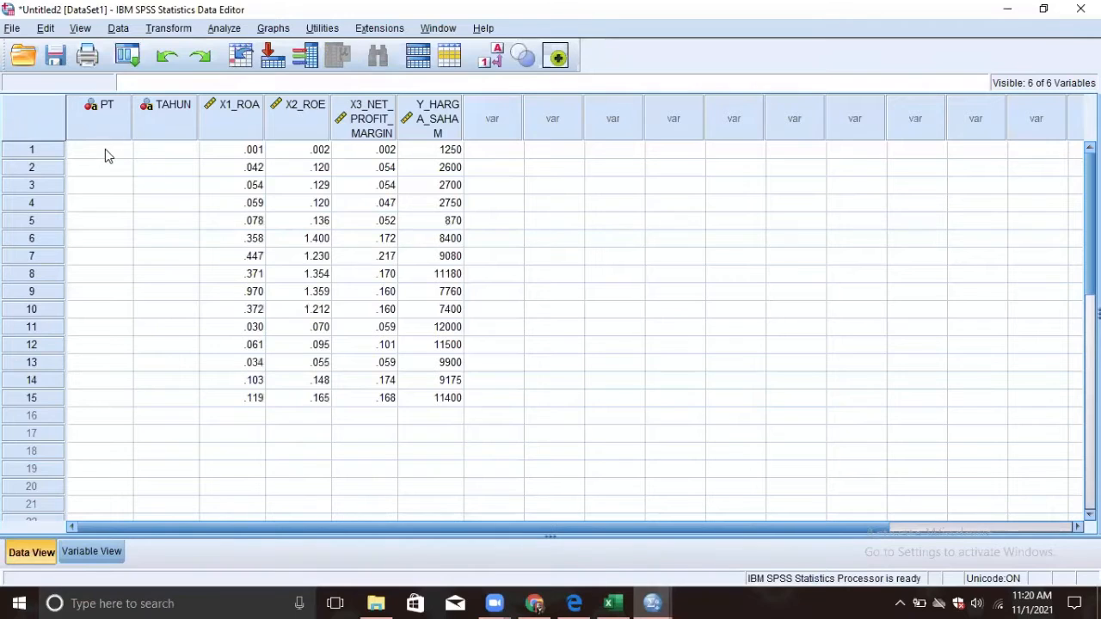
# Check the company names in the Excel workbook's PT column and return to the first PT case in the SPSS Data Editor
pyautogui.click(103, 151)
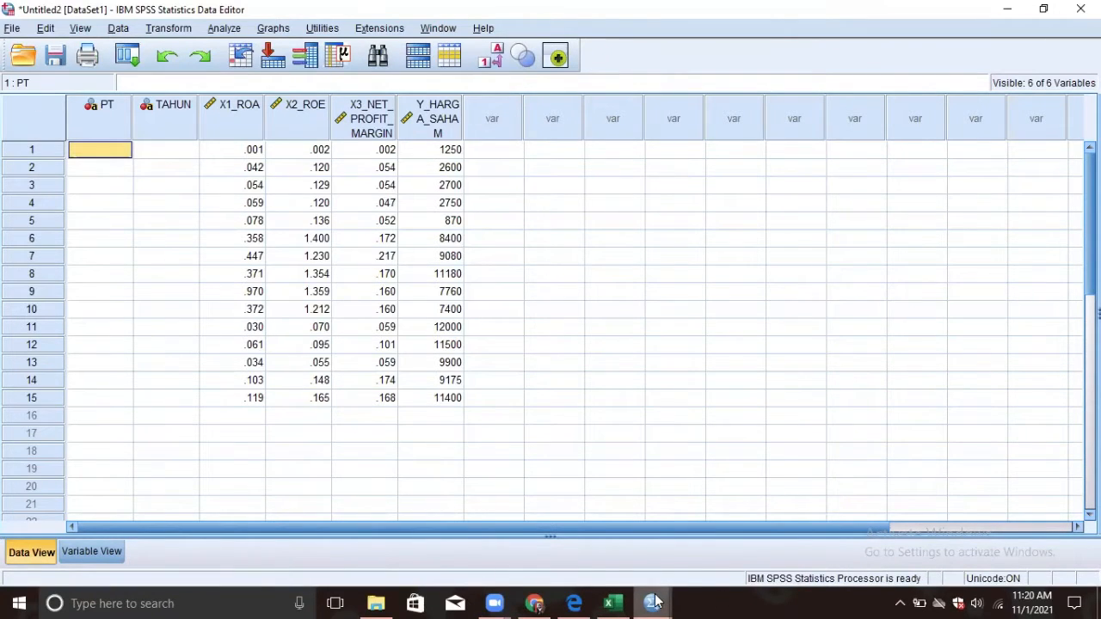
pyautogui.click(606, 602)
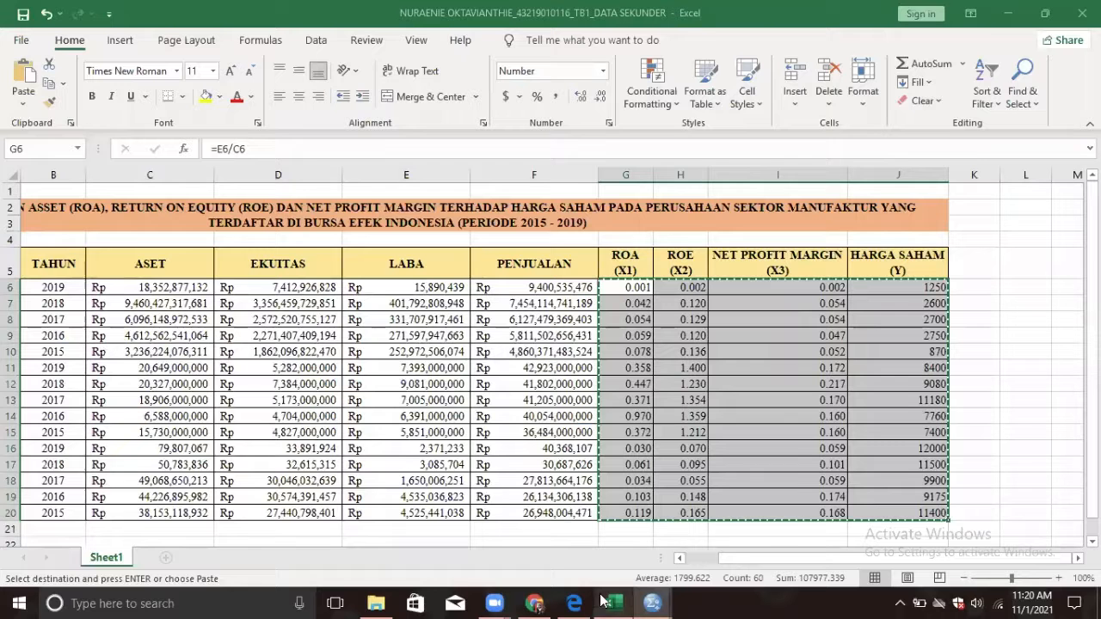
pyautogui.moveTo(574, 604)
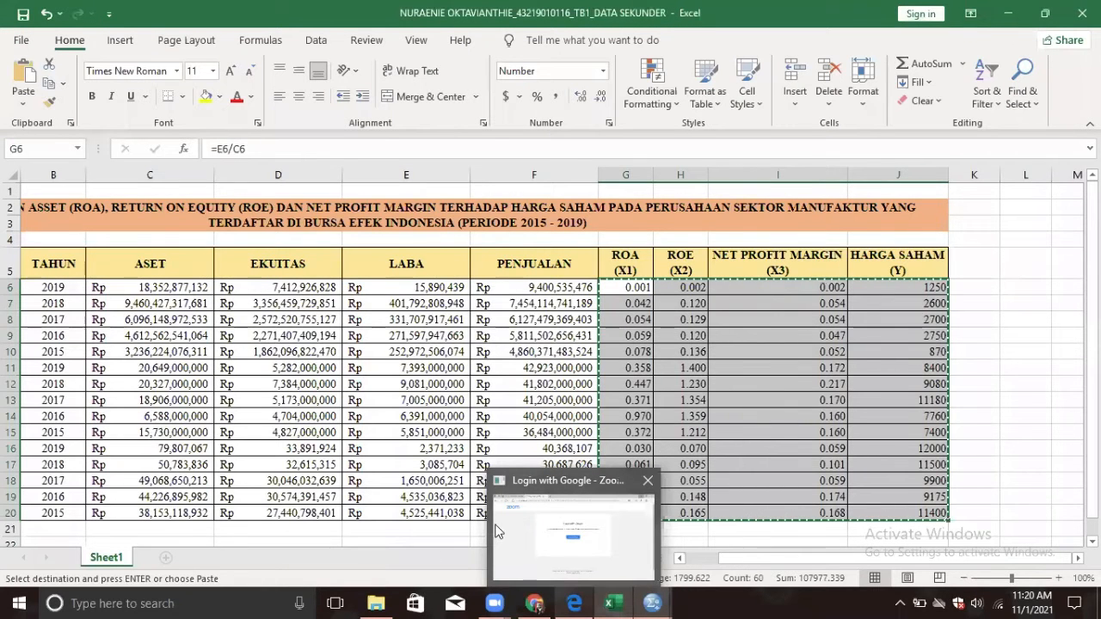
pyautogui.hscroll(-1, 77, 324)
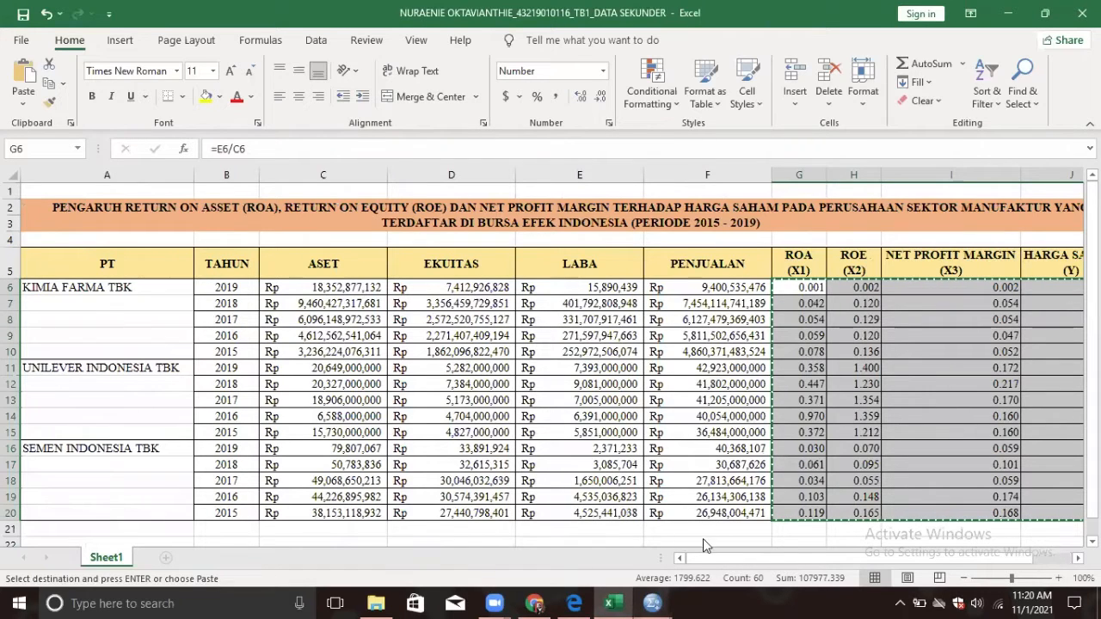
pyautogui.click(593, 503)
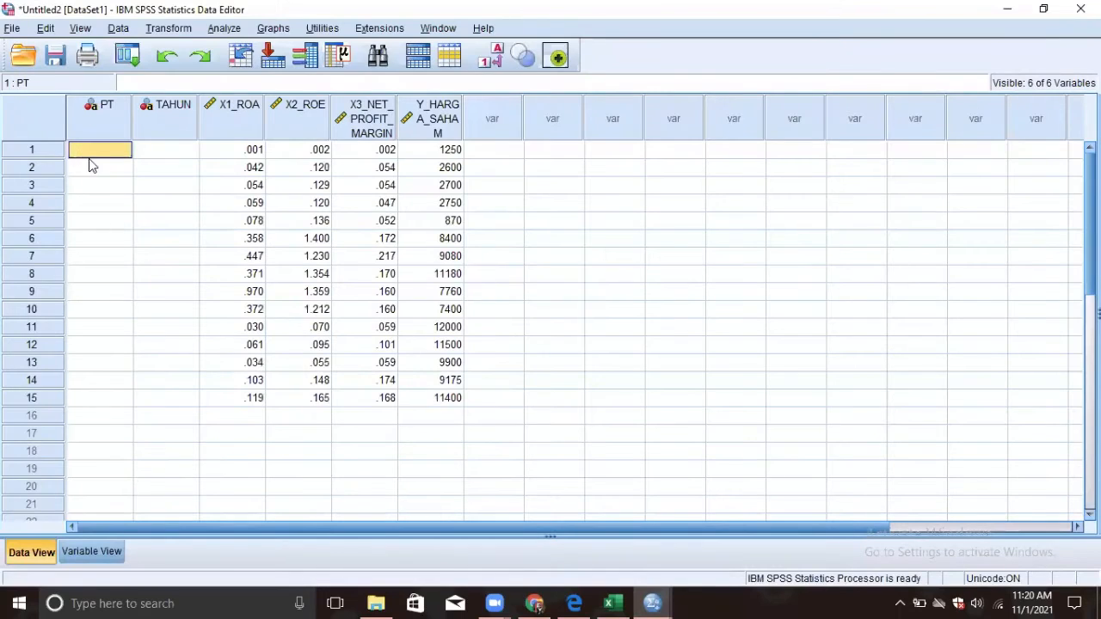
pyautogui.click(613, 603)
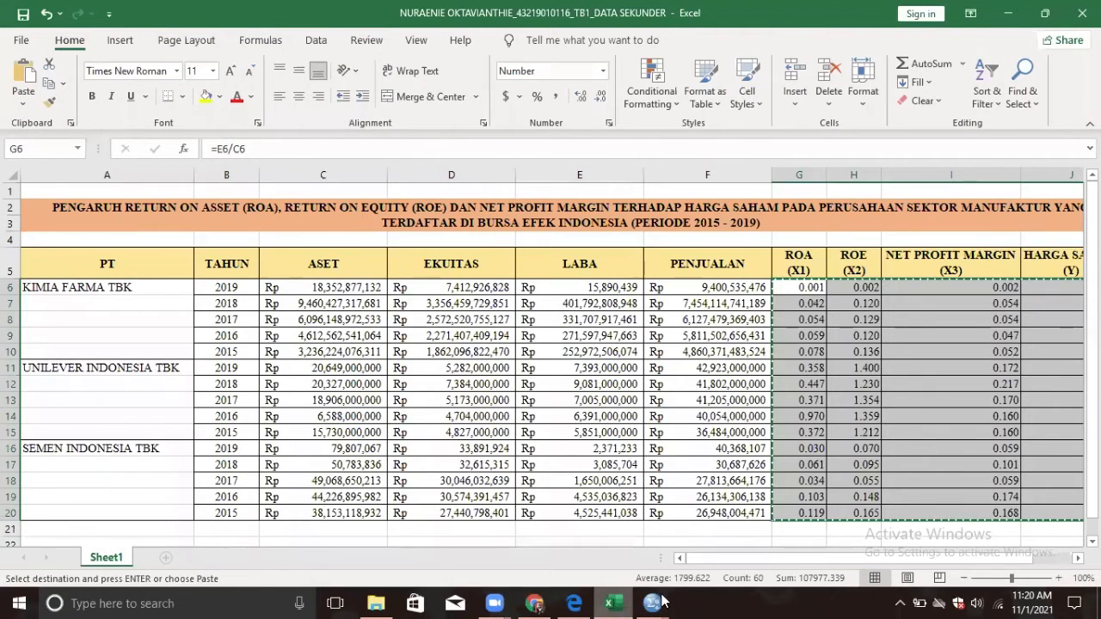
pyautogui.click(663, 602)
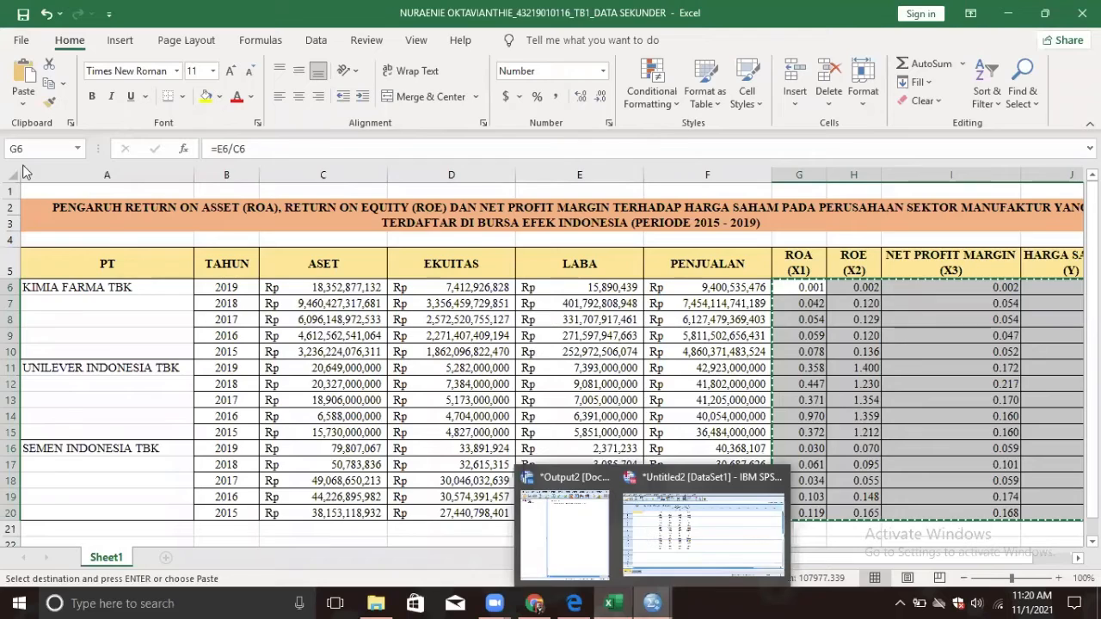
pyautogui.click(649, 537)
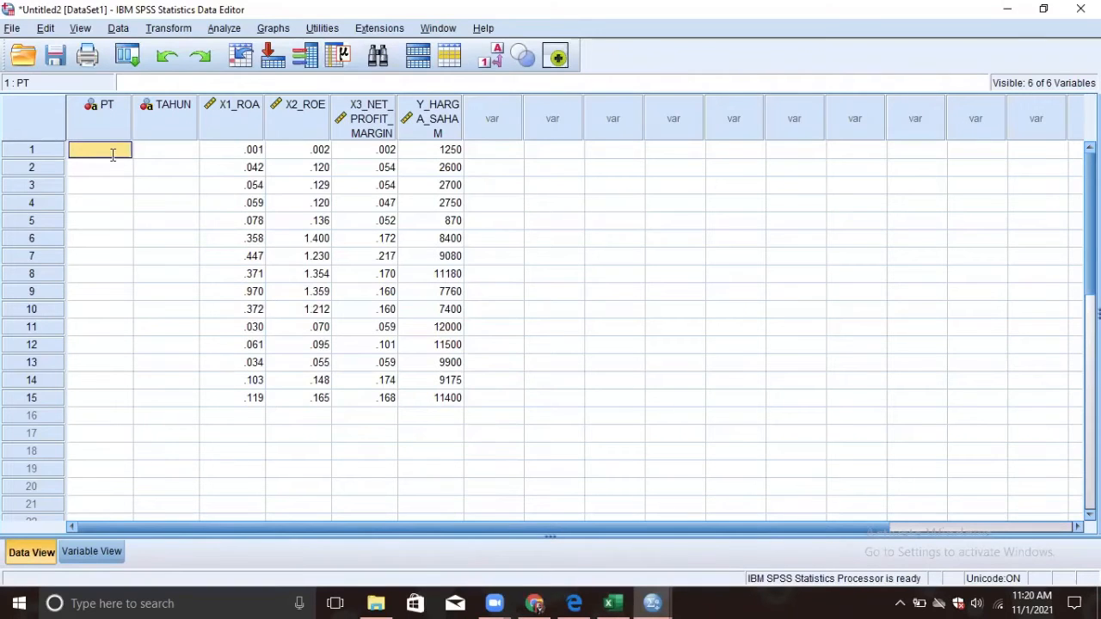
# Enter the PT values KIMIA in case 1, UNILEVER in case 6 and SEMEN in case 11
pyautogui.write('KIMIA')
pyautogui.press('Return')
pyautogui.press('Return')
pyautogui.press('Return')
pyautogui.press('Return')
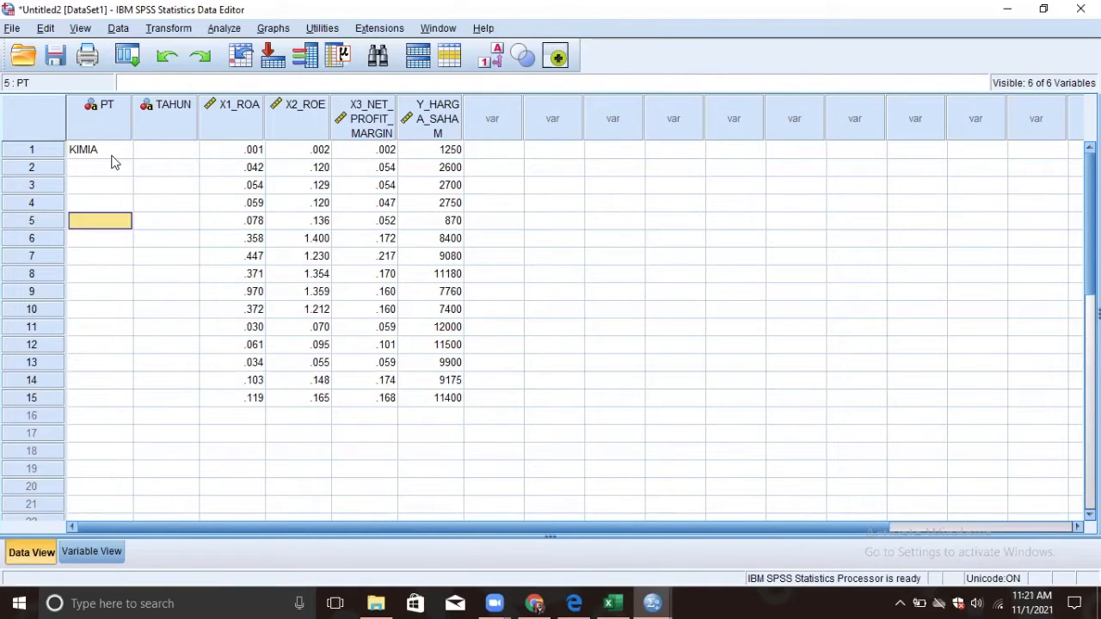
pyautogui.press('Return')
pyautogui.write('UNI')
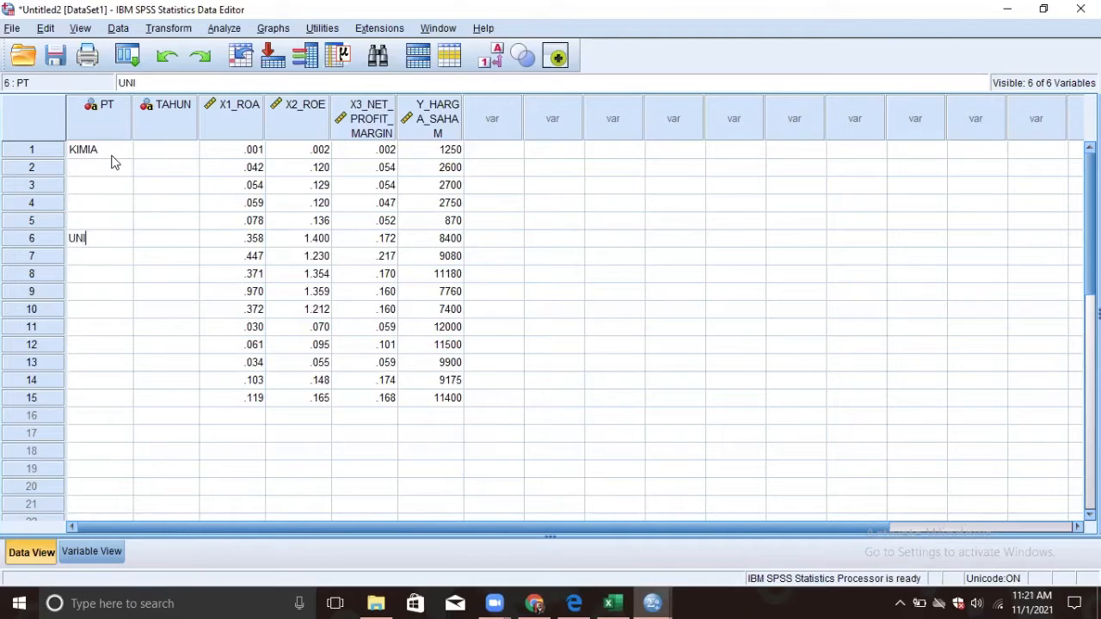
pyautogui.write('LEVER')
pyautogui.press('Return')
pyautogui.press('Return')
pyautogui.press('Return')
pyautogui.press('Return')
pyautogui.press('Return')
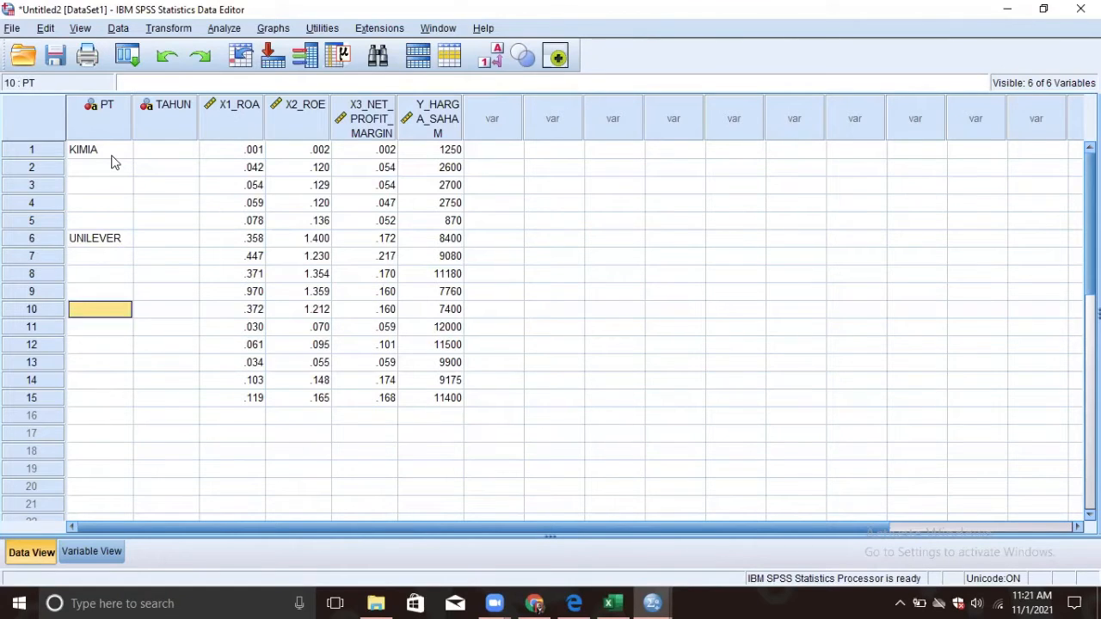
pyautogui.write('SEMEN')
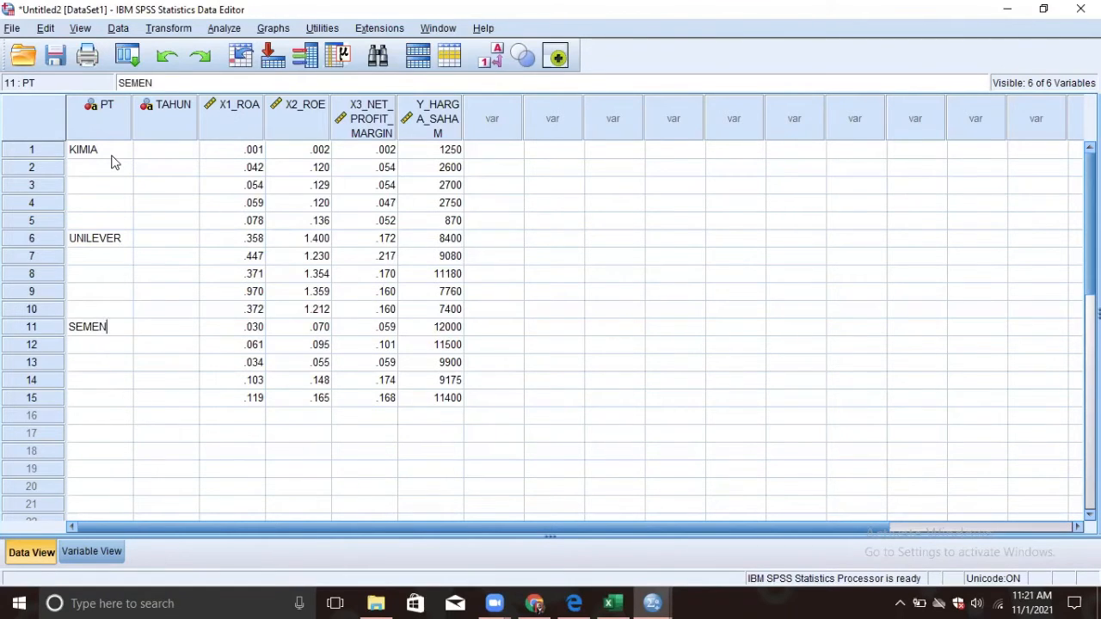
# Enter the TAHUN values 2019, 2018, 2017, 2016 and 2015 for the five KIMIA cases, 1 to 5
pyautogui.click(160, 152)
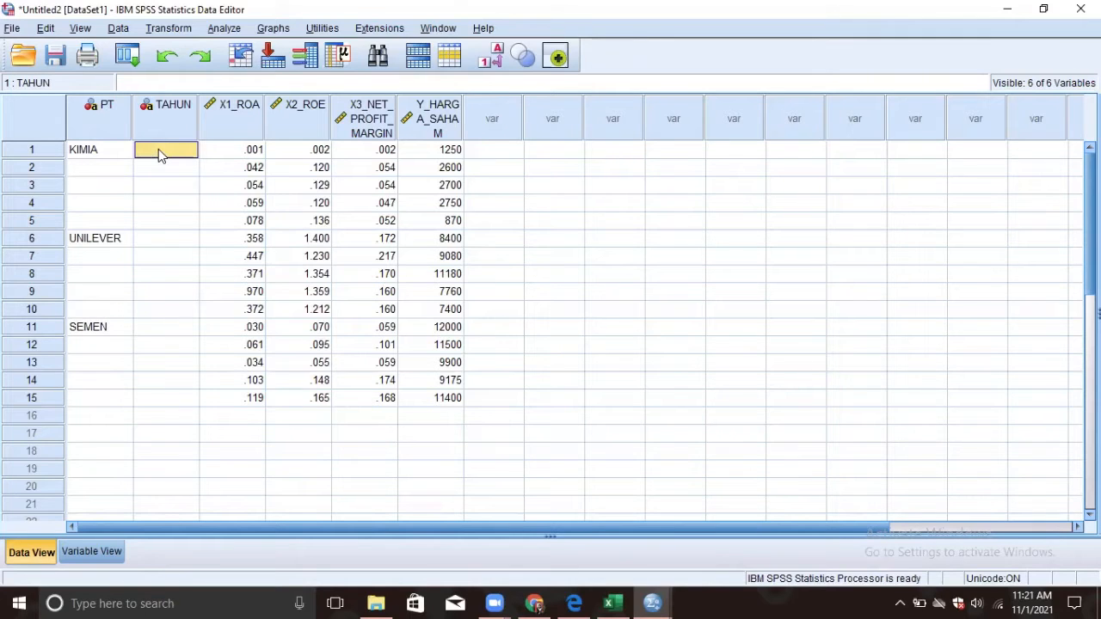
pyautogui.write('2019')
pyautogui.press('Return')
pyautogui.write('2018')
pyautogui.press('Return')
pyautogui.write('210')
pyautogui.press('BackSpace')
pyautogui.press('BackSpace')
pyautogui.write('017')
pyautogui.press('Return')
pyautogui.write('2016')
pyautogui.press('Return')
pyautogui.write('2016')
pyautogui.press('Return')
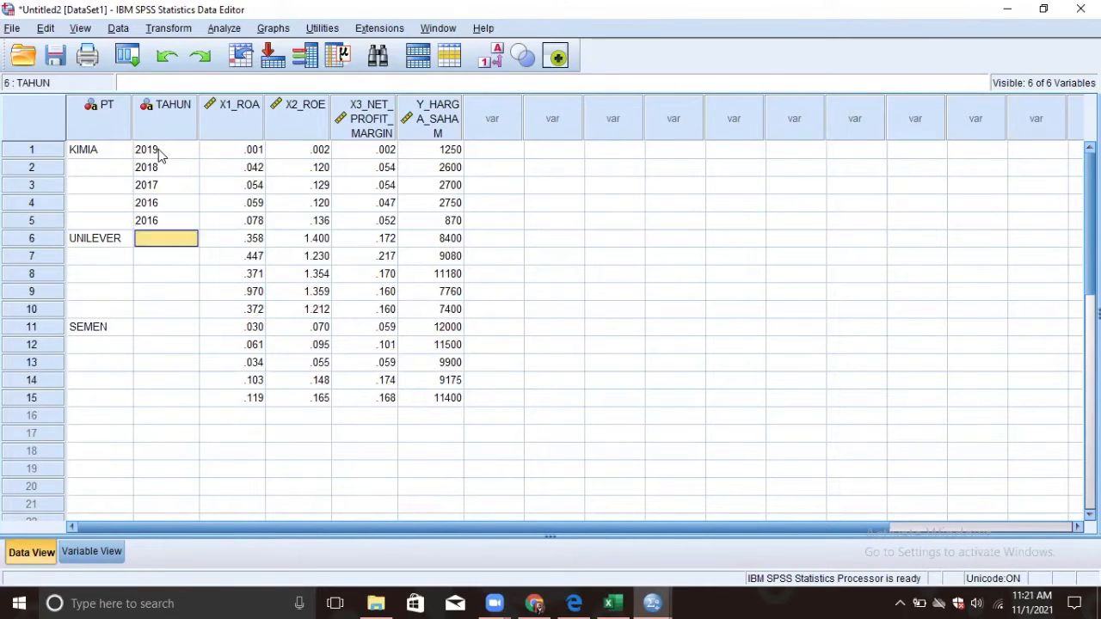
pyautogui.press('Up')
pyautogui.write('2015')
pyautogui.press('Return')
# Enter the TAHUN values 2019 down to 2015 for the five UNILEVER cases, 6 to 10
pyautogui.write('2019')
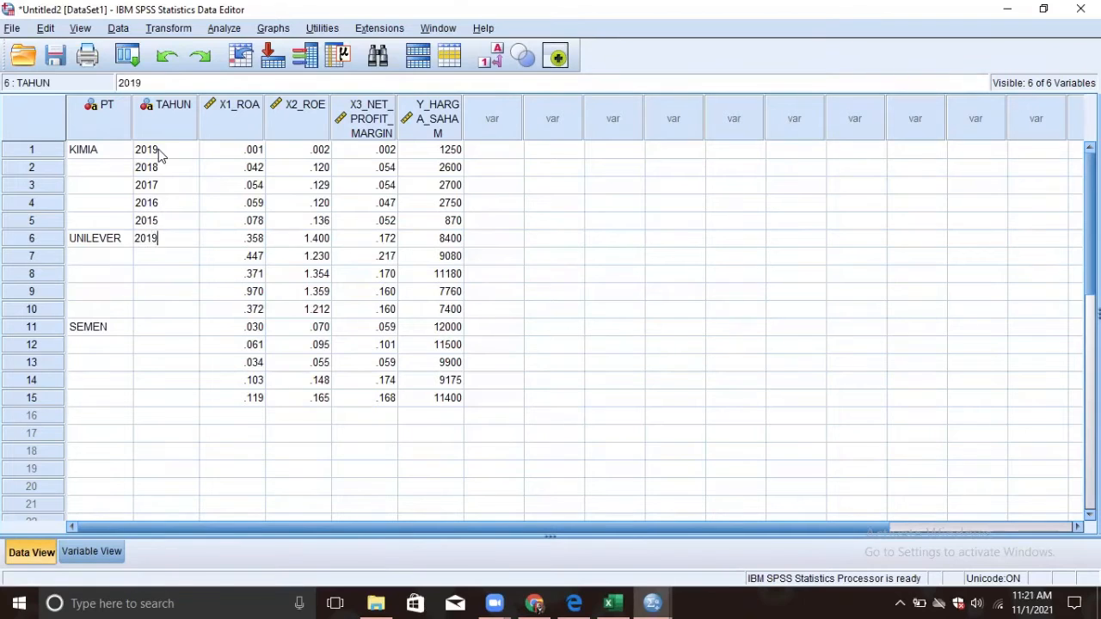
pyautogui.press('Return')
pyautogui.write('2018')
pyautogui.press('Return')
pyautogui.press('Return')
pyautogui.write('2016')
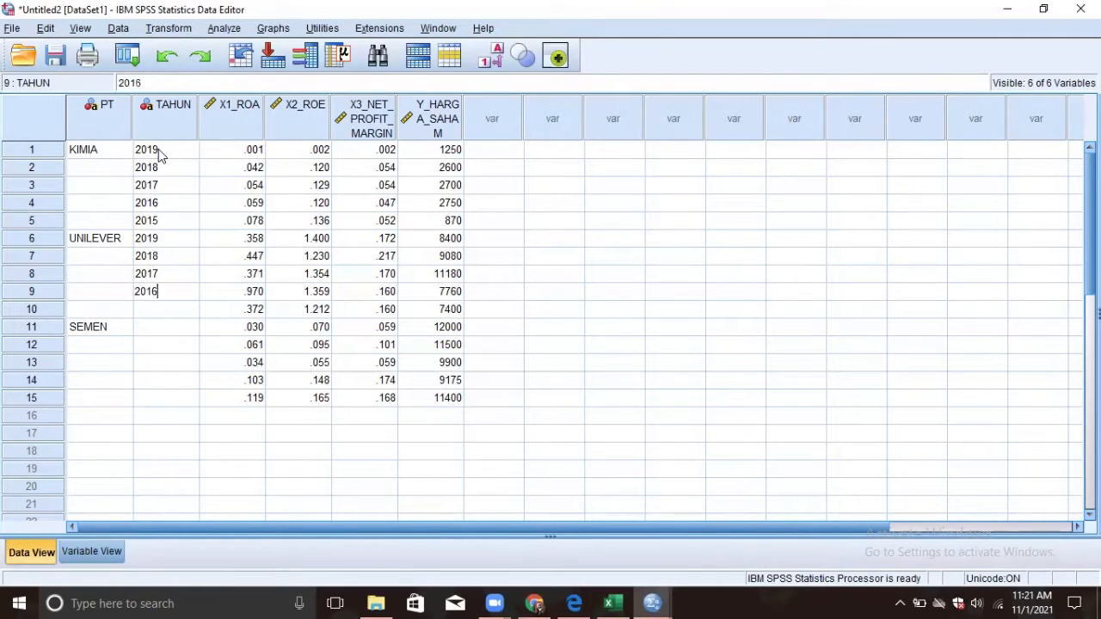
pyautogui.press('Return')
pyautogui.write('2015')
pyautogui.press('Return')
# Enter the TAHUN values 2019 down to 2015 for the five SEMEN cases, 11 to 15
pyautogui.write('2019')
pyautogui.press('Return')
pyautogui.write('2018')
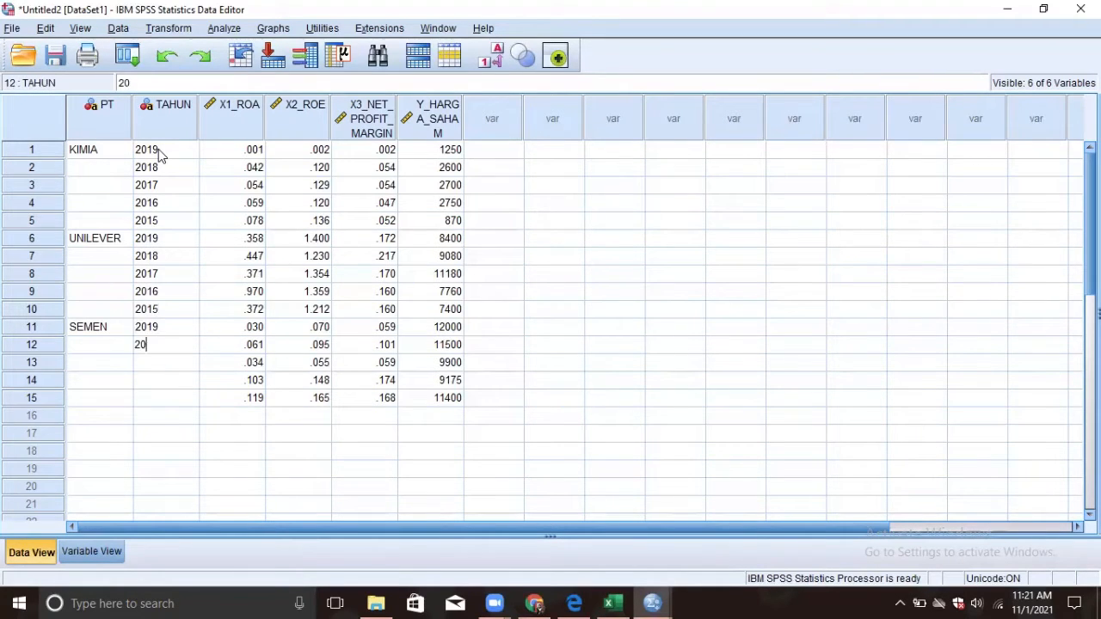
pyautogui.press('Return')
pyautogui.write('2017')
pyautogui.press('Return')
pyautogui.write('2016')
pyautogui.press('Return')
pyautogui.write('2015')
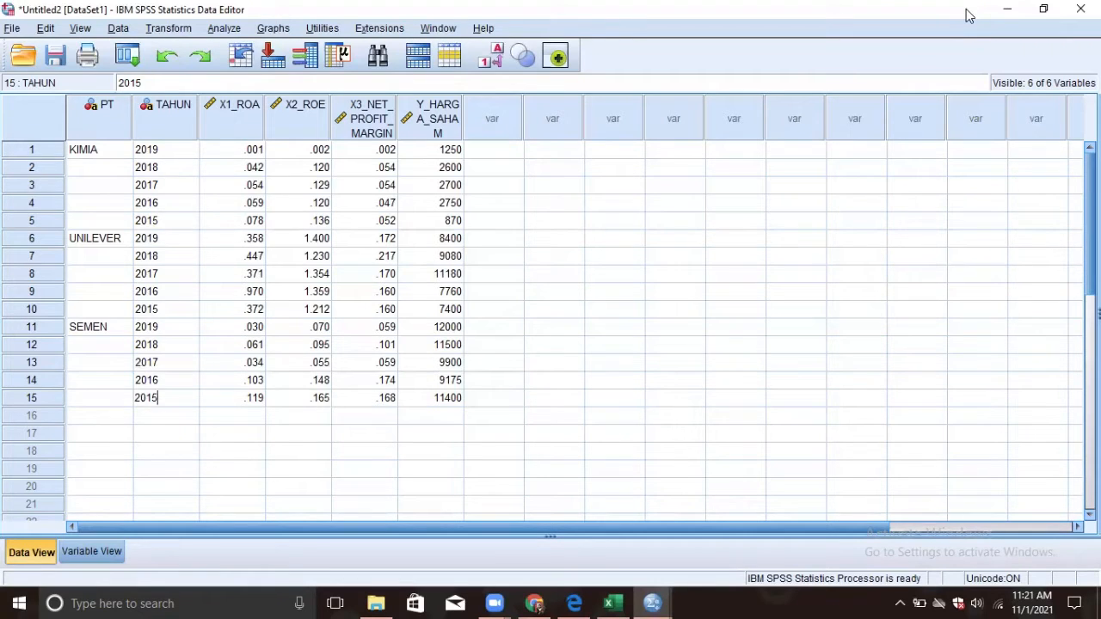
# Set up a Linear Regression analysis with Y_HARGA_SAHAM as the dependent variable
pyautogui.click(224, 27)
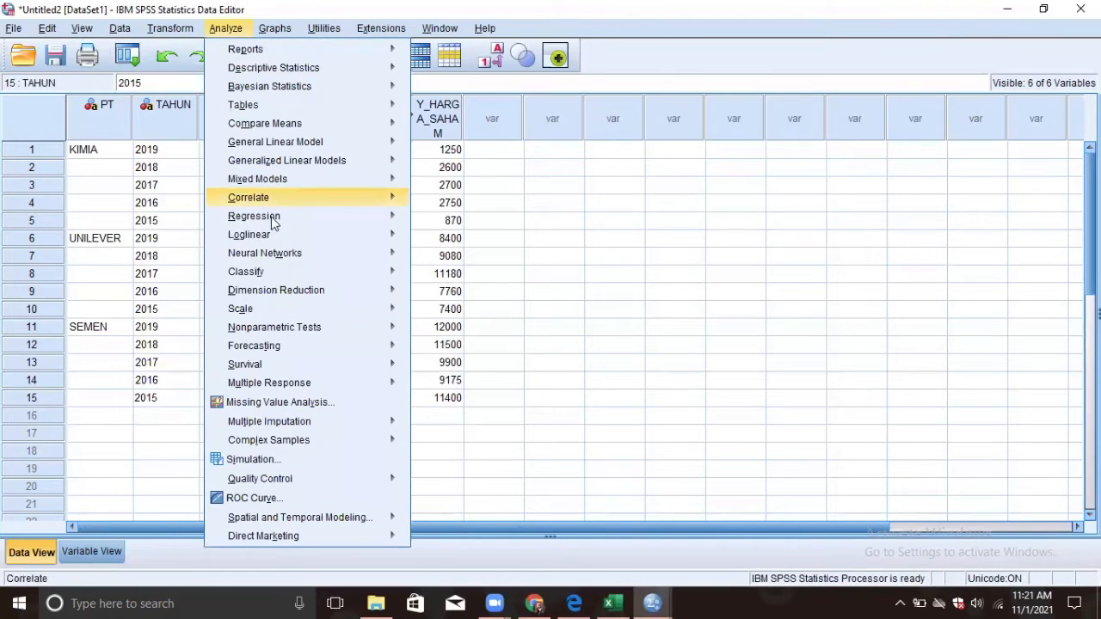
pyautogui.moveTo(273, 222)
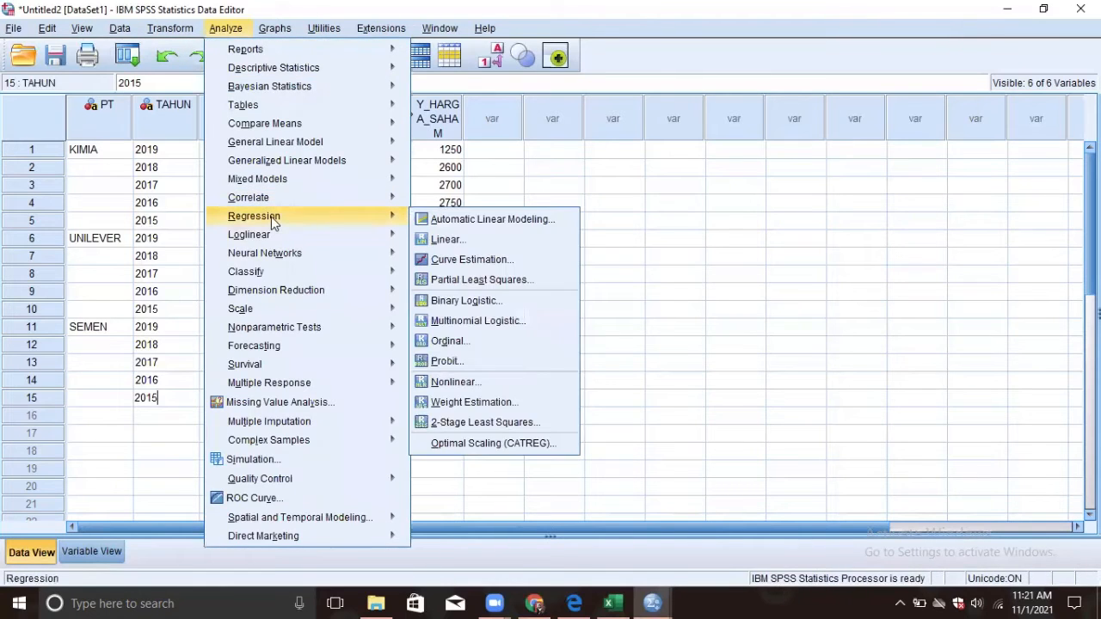
pyautogui.click(447, 240)
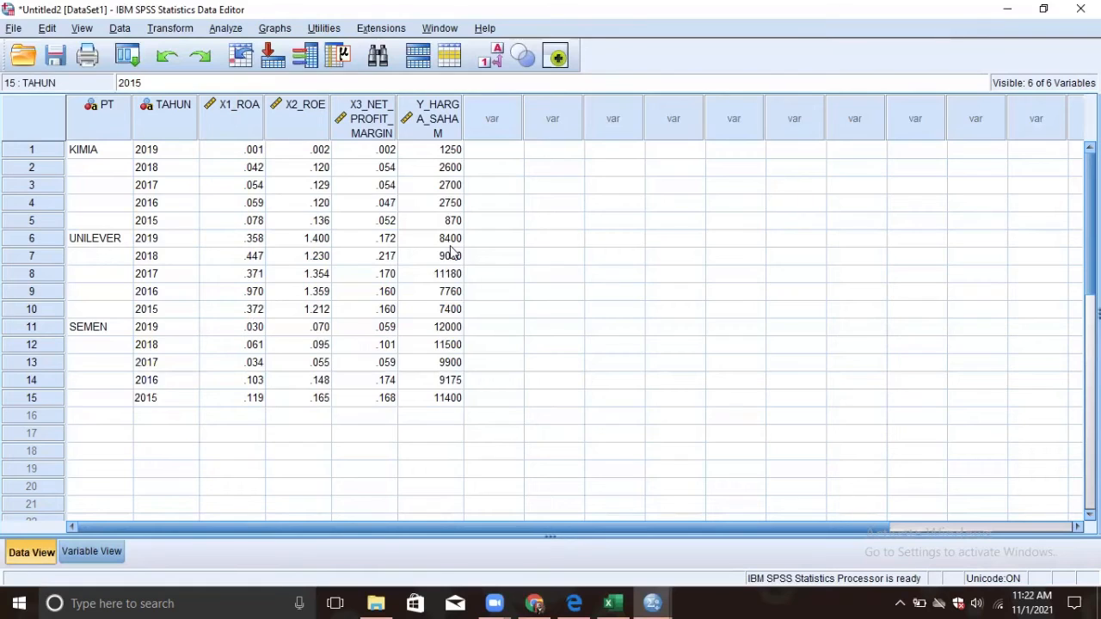
pyautogui.click(396, 203)
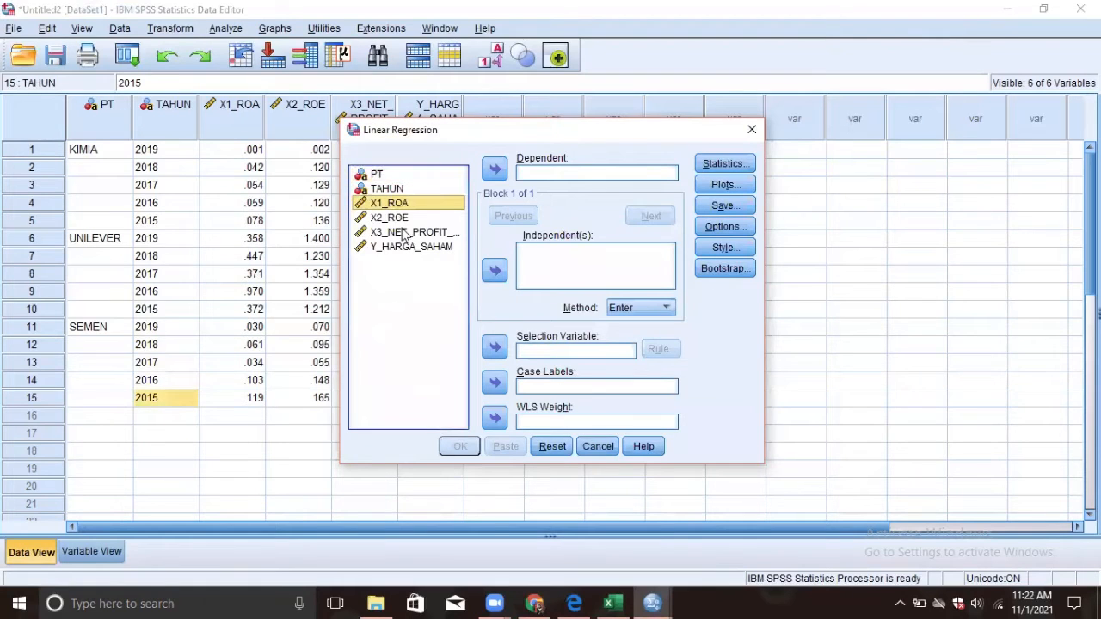
pyautogui.click(411, 249)
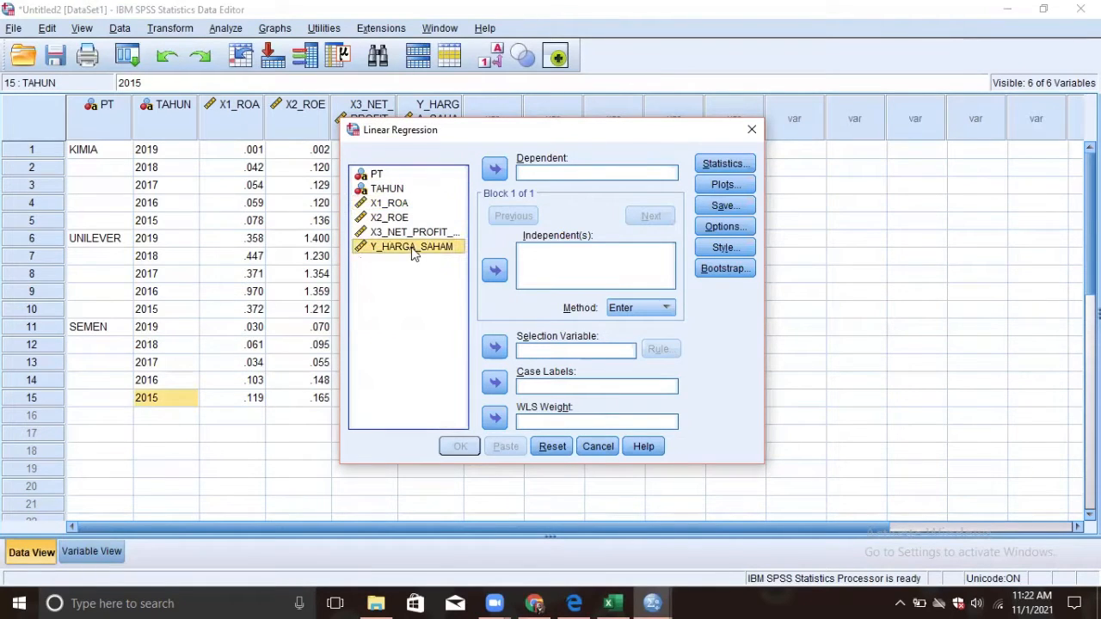
pyautogui.click(495, 170)
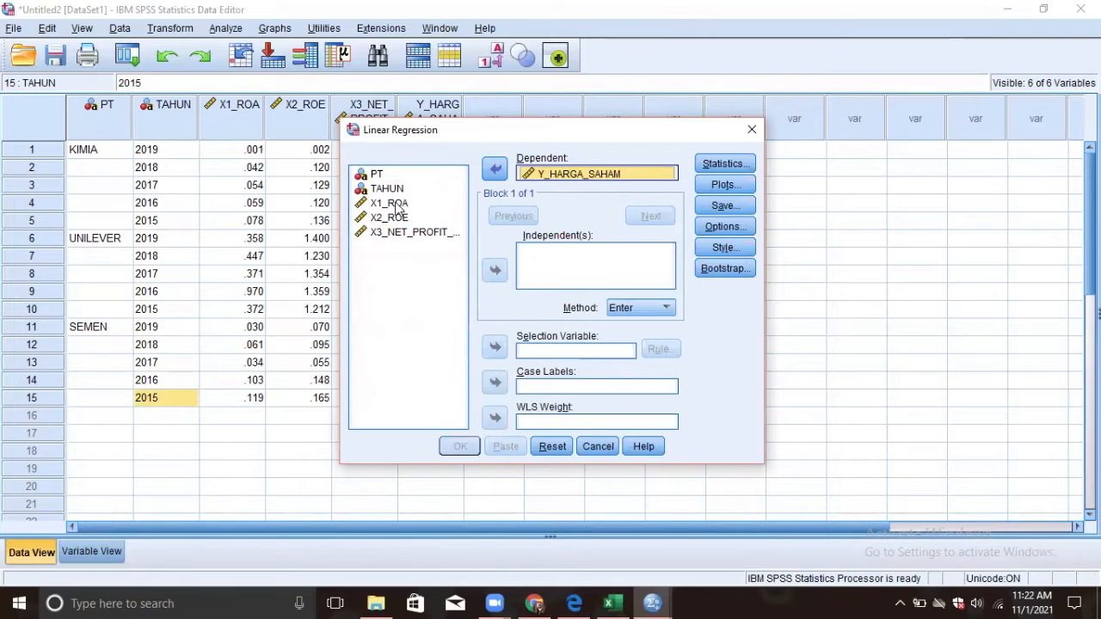
# Add X1_ROA, X2_ROE and X3_NET_PROFIT_MARGIN as the regression's independent variables
pyautogui.click(396, 204)
pyautogui.hotkey('shift', 'Down')
pyautogui.hotkey('shift', 'Down')
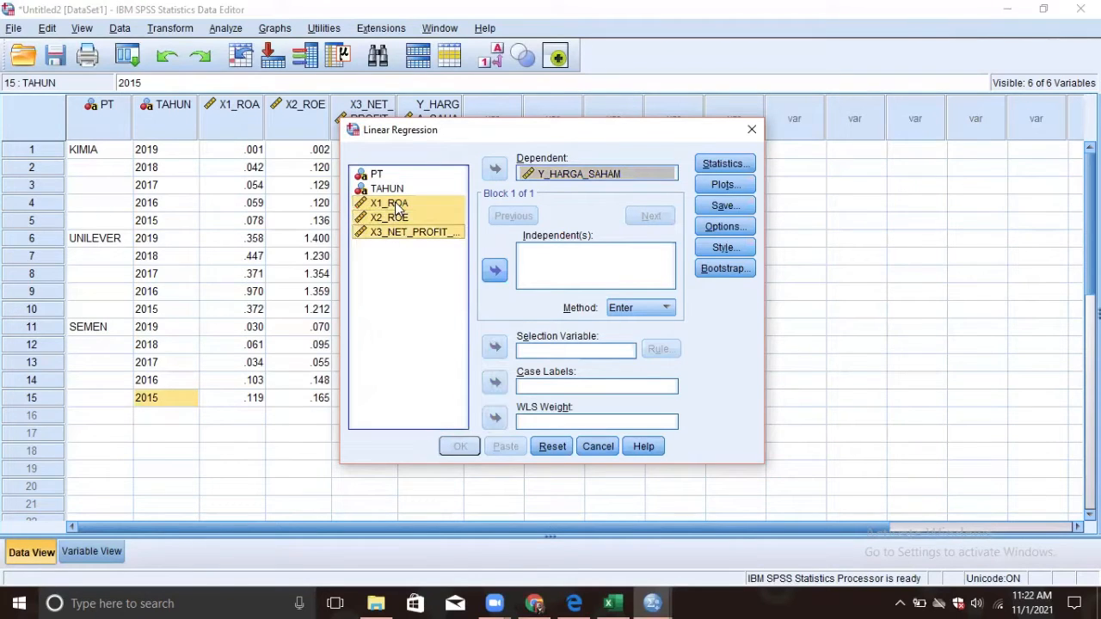
pyautogui.click(500, 274)
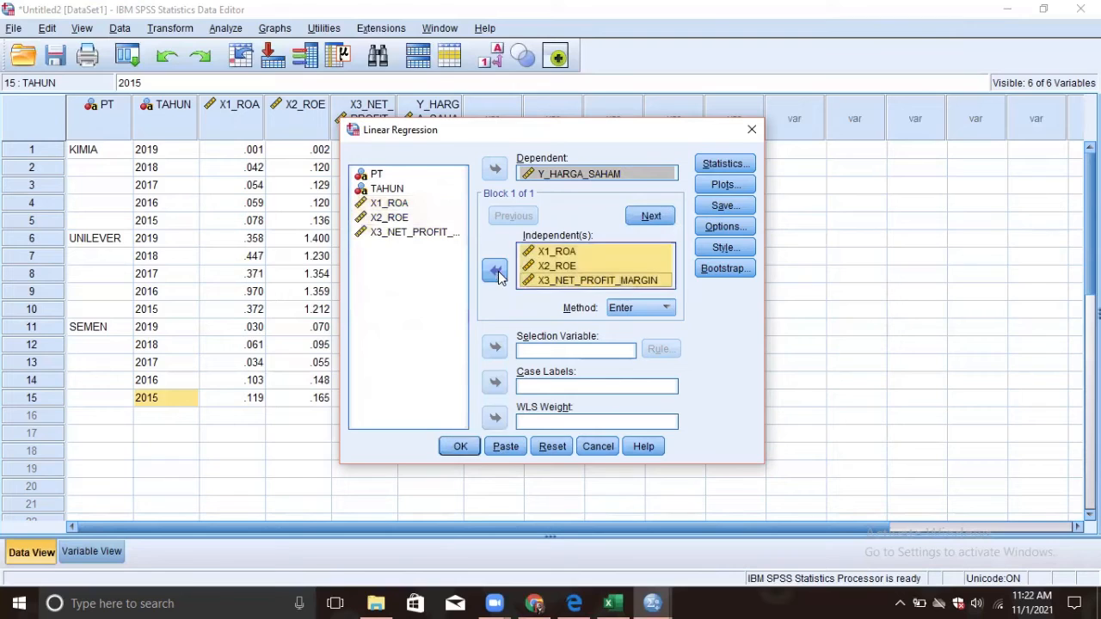
# Set the regression to save the unstandardized residuals as a new variable
pyautogui.click(724, 207)
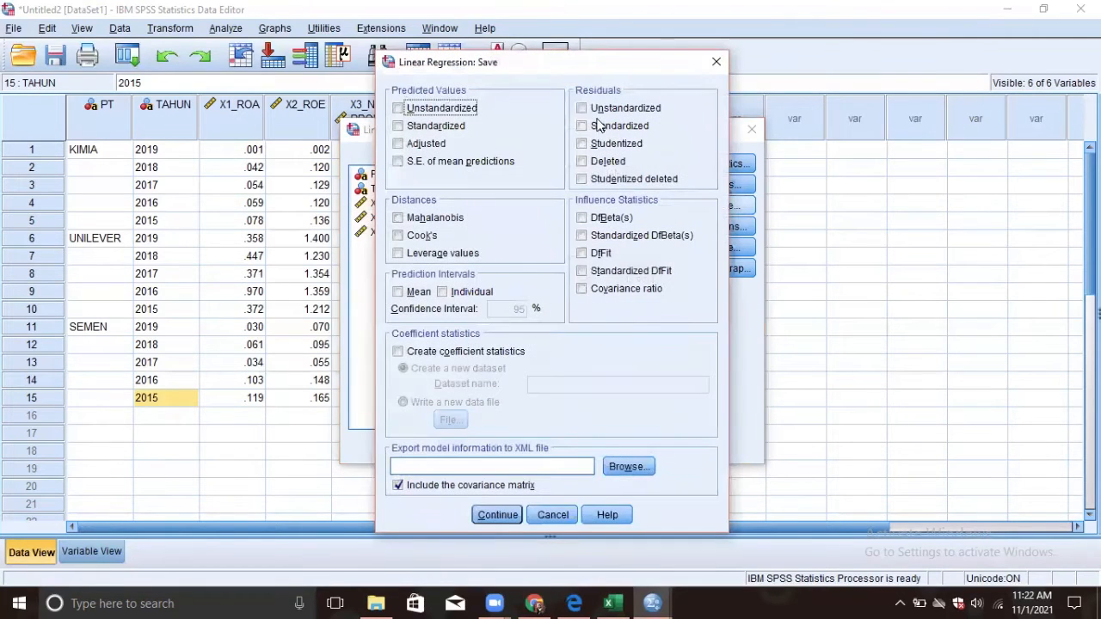
pyautogui.click(599, 112)
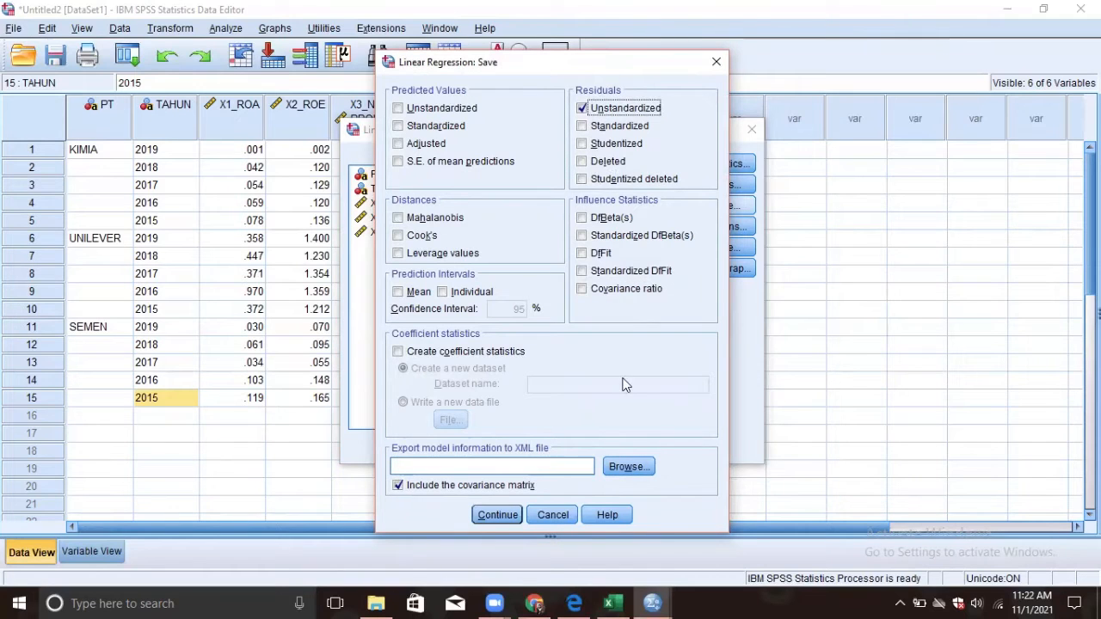
pyautogui.click(498, 514)
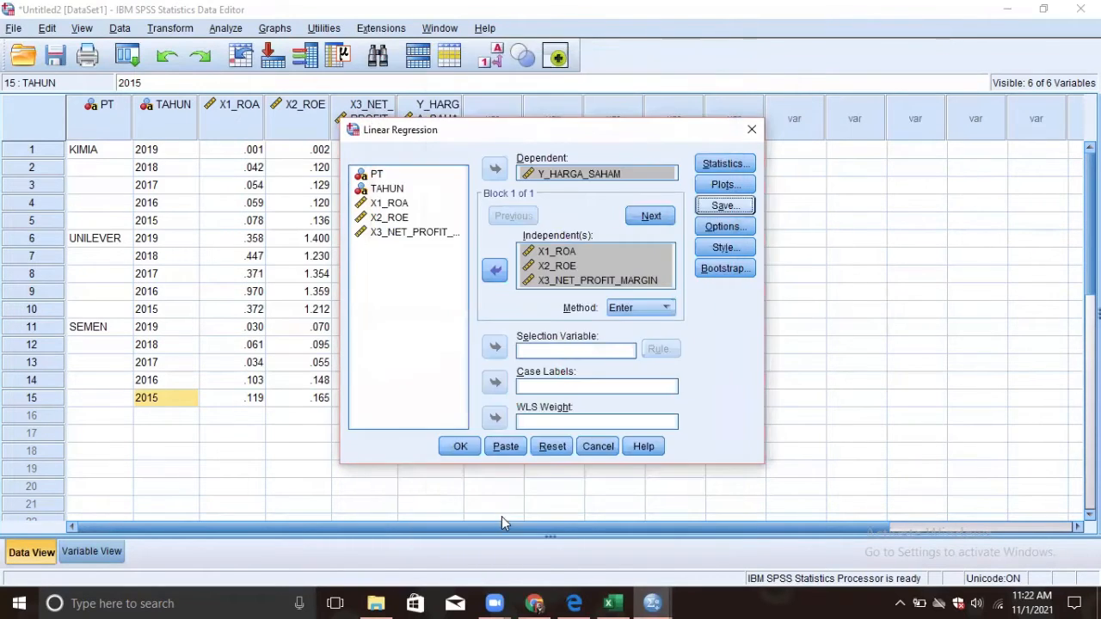
# Run the linear regression and view its ANOVA, Coefficients and Residuals Statistics tables in the maximized output viewer
pyautogui.click(456, 448)
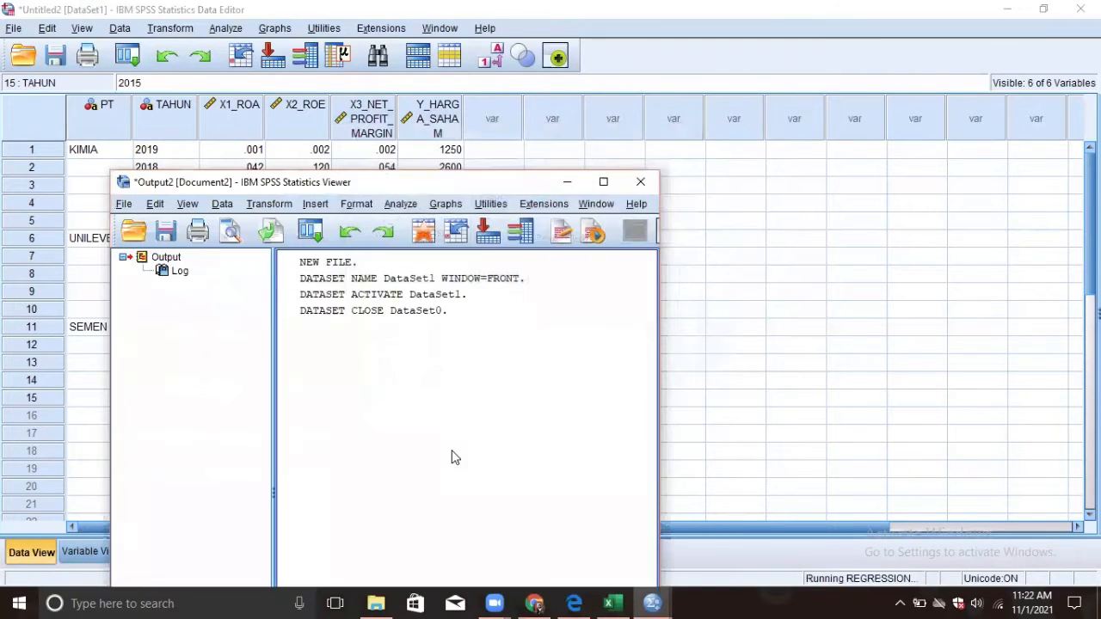
pyautogui.click(604, 183)
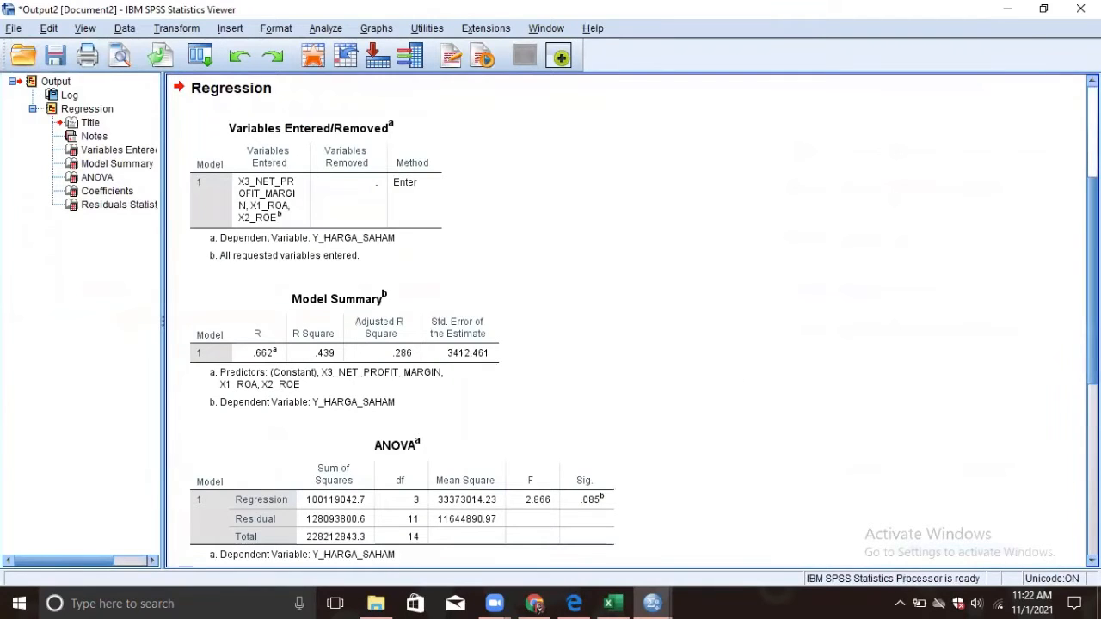
pyautogui.moveTo(1093, 272); pyautogui.dragTo(1093, 426)
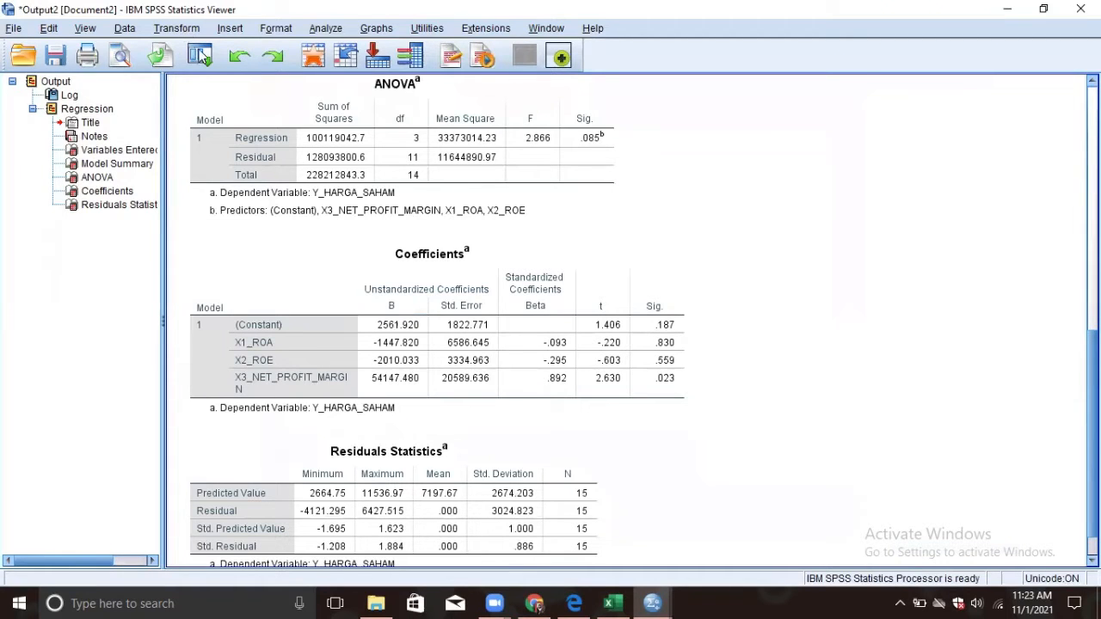
# Start computing a new variable and name the target variable ABSUT
pyautogui.click(176, 27)
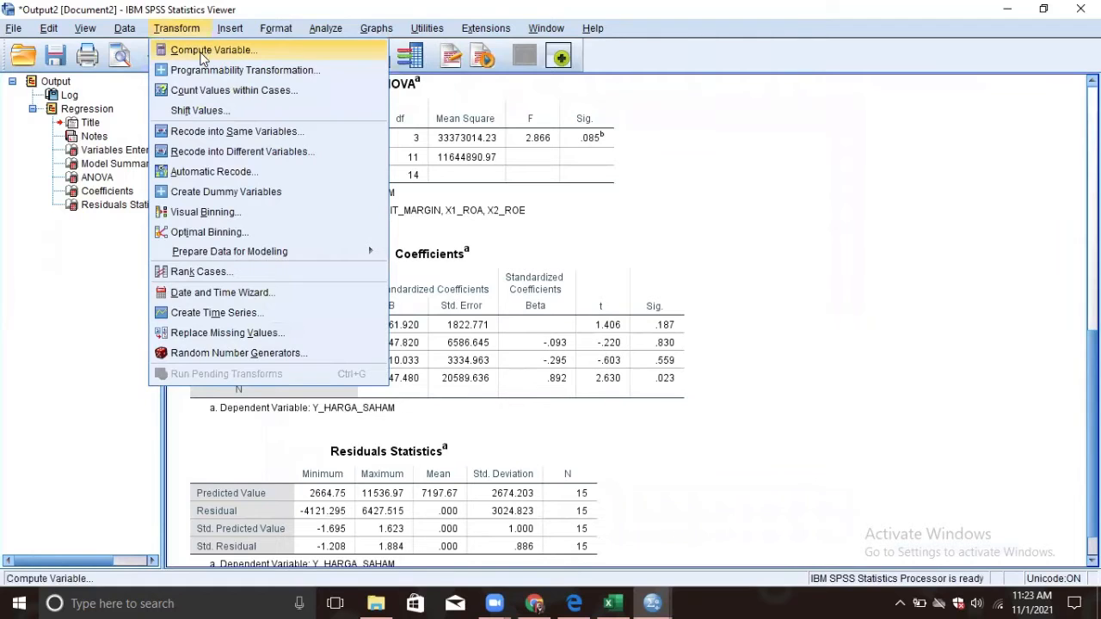
pyautogui.click(203, 52)
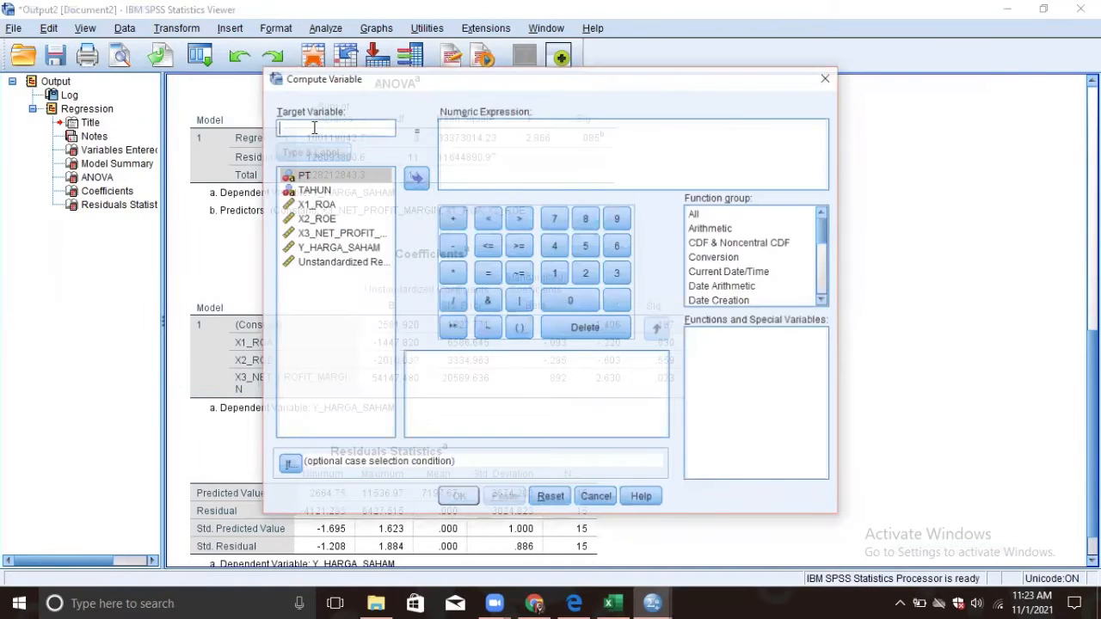
pyautogui.write('BAU')
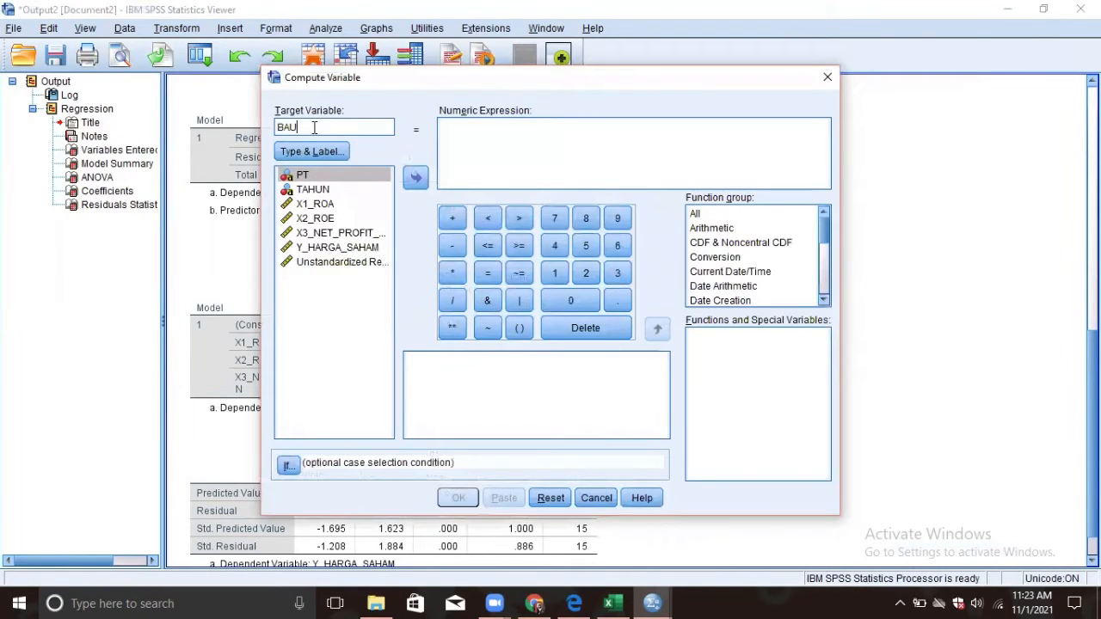
pyautogui.press('BackSpace')
pyautogui.press('BackSpace')
pyautogui.press('BackSpace')
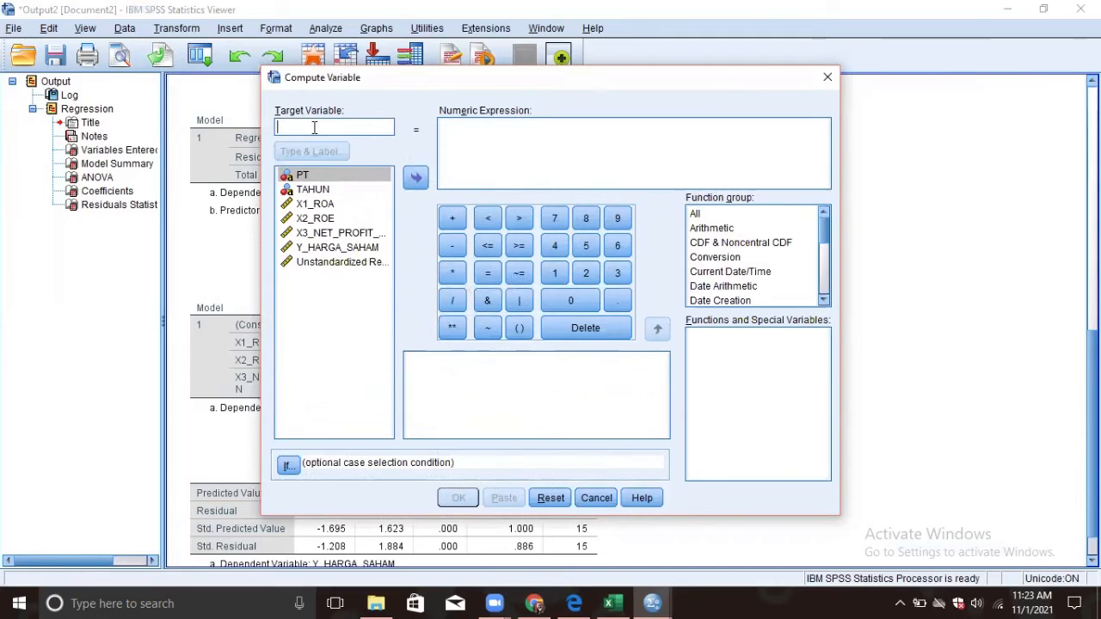
pyautogui.write('baut')
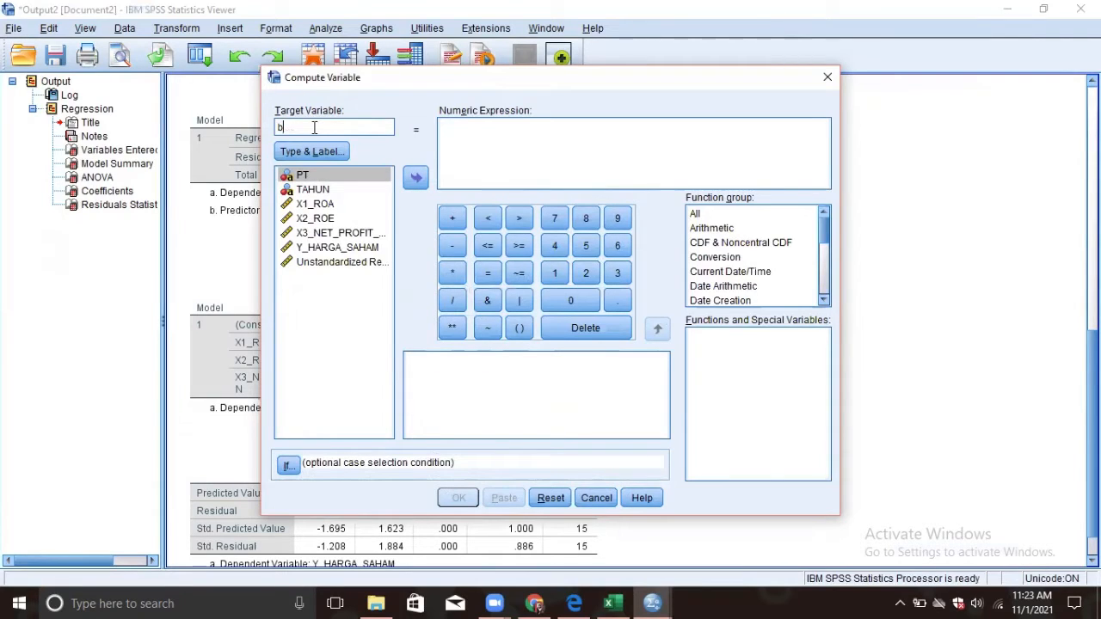
pyautogui.press('BackSpace')
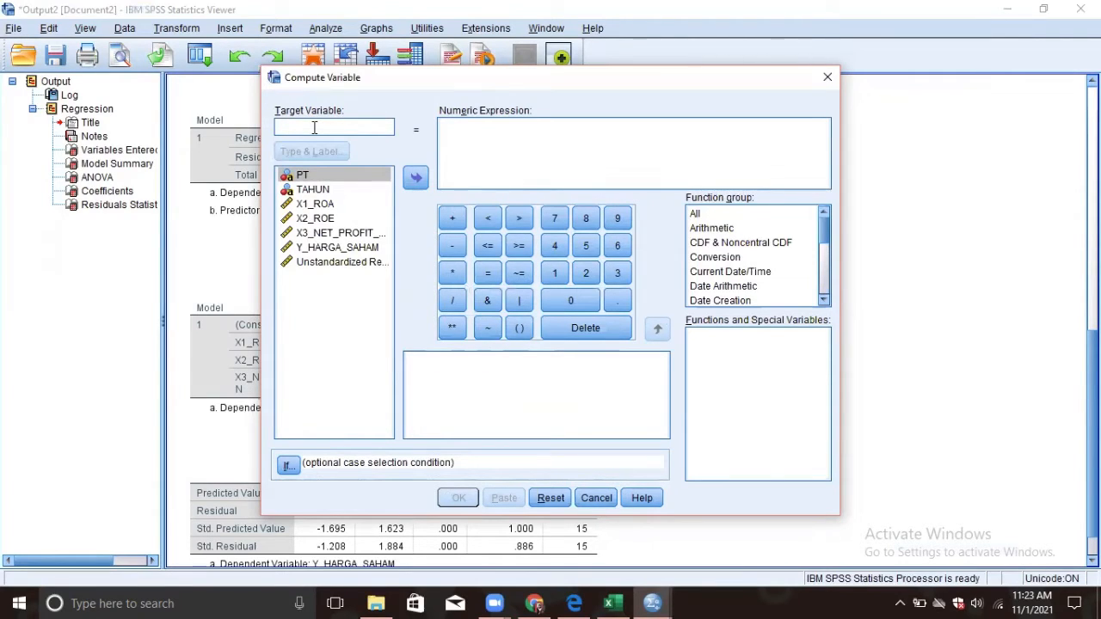
pyautogui.write('ABSUT')
# Define the numeric expression as ABS(RES_1), using the unstandardized residual, and compute the variable
pyautogui.click(472, 131)
pyautogui.write('ABS(')
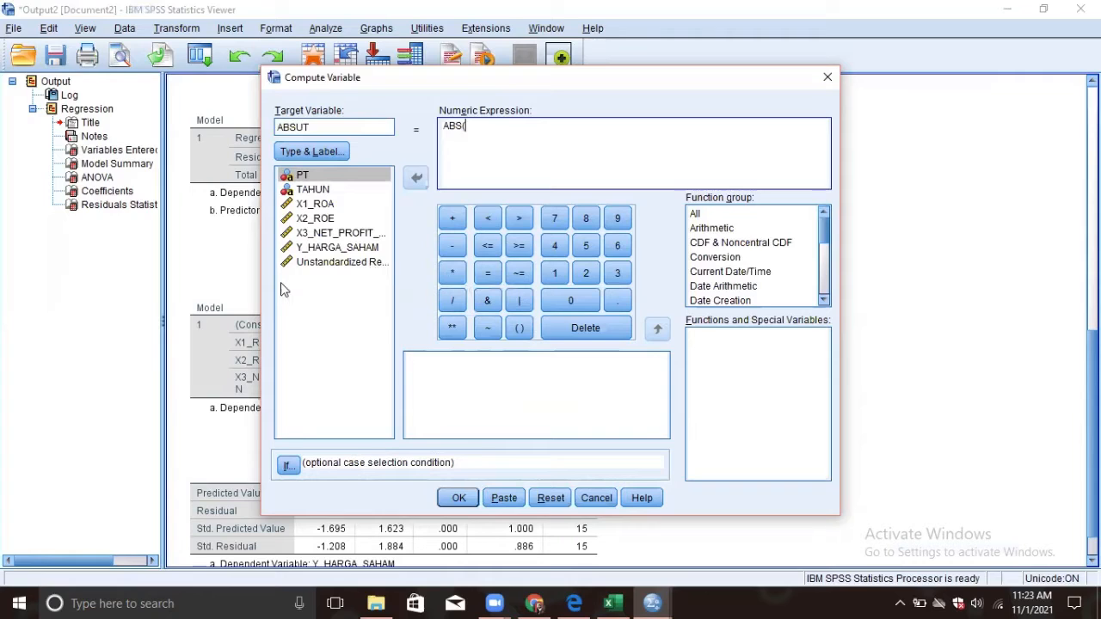
pyautogui.click(337, 262)
pyautogui.click(417, 177)
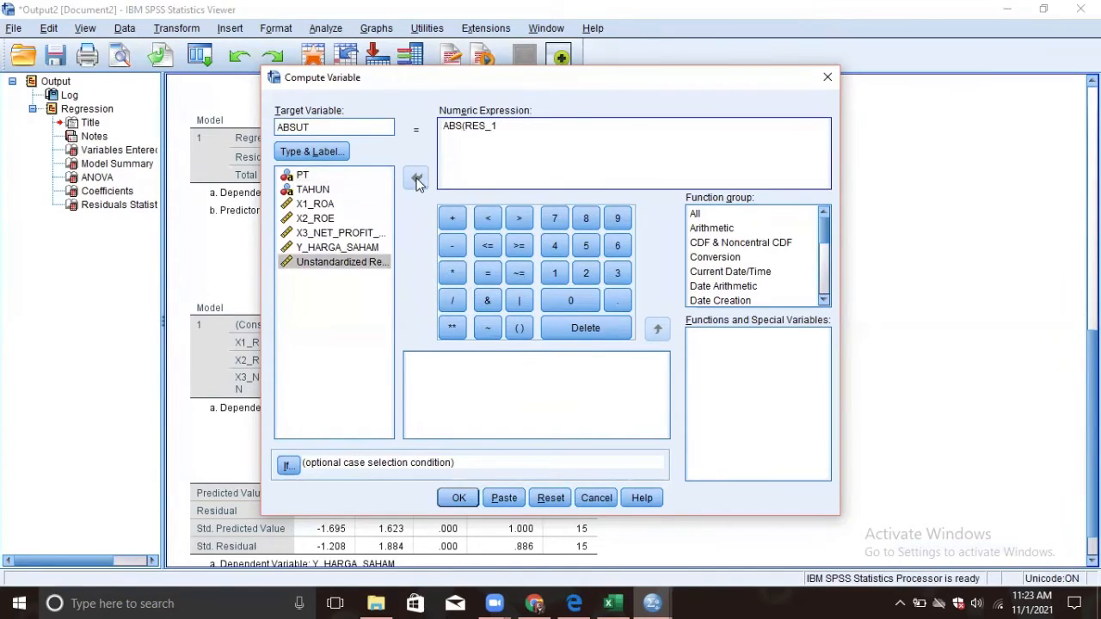
pyautogui.write(')')
pyautogui.click(697, 215)
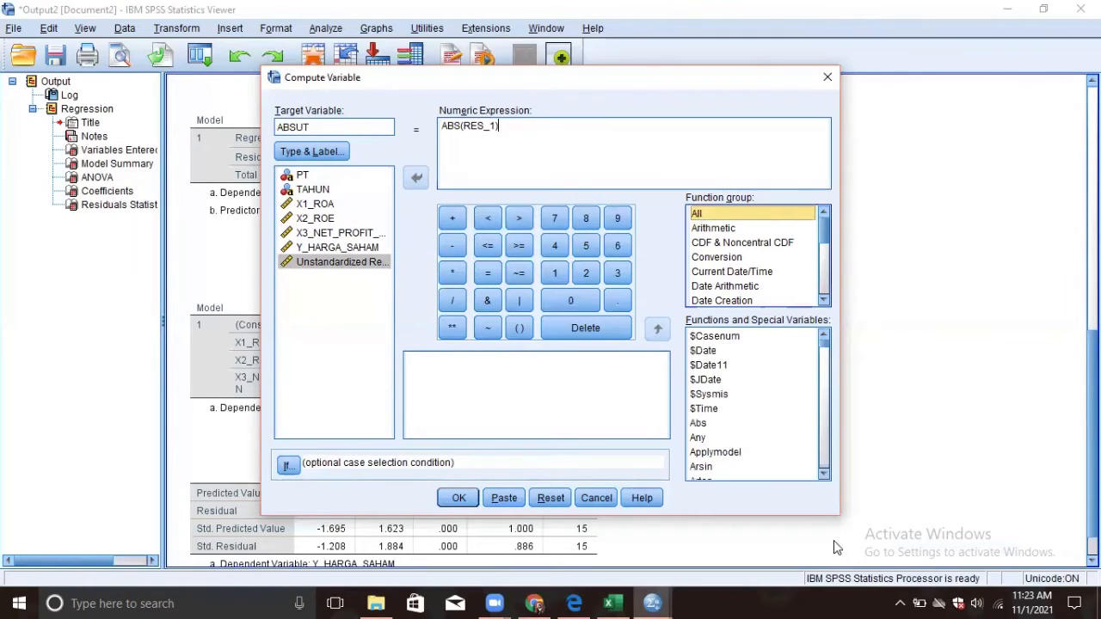
pyautogui.click(699, 425)
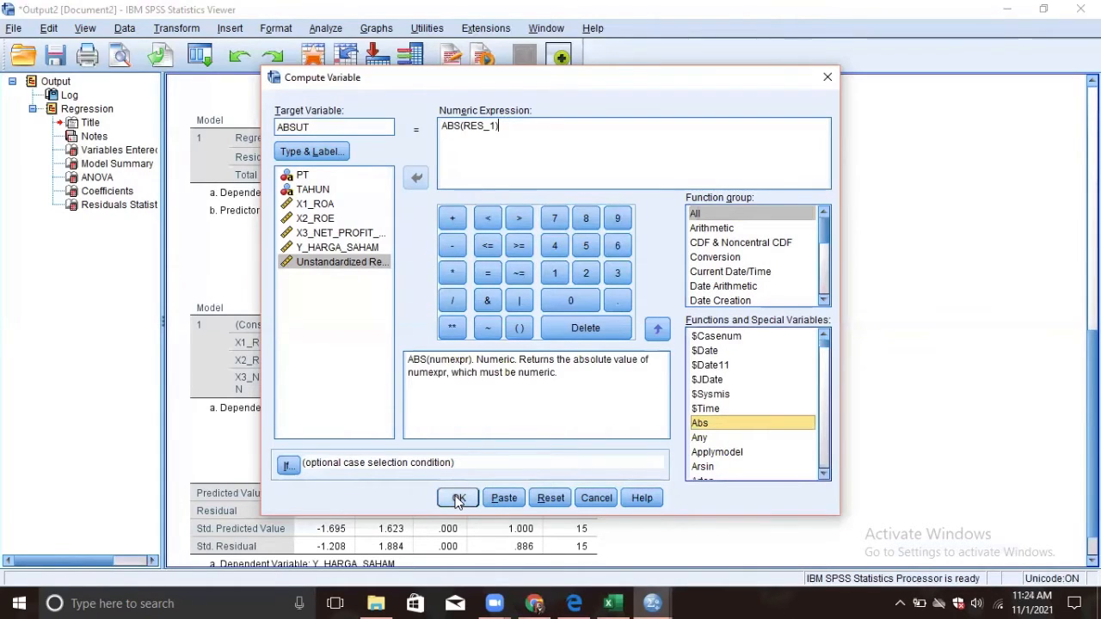
pyautogui.click(457, 498)
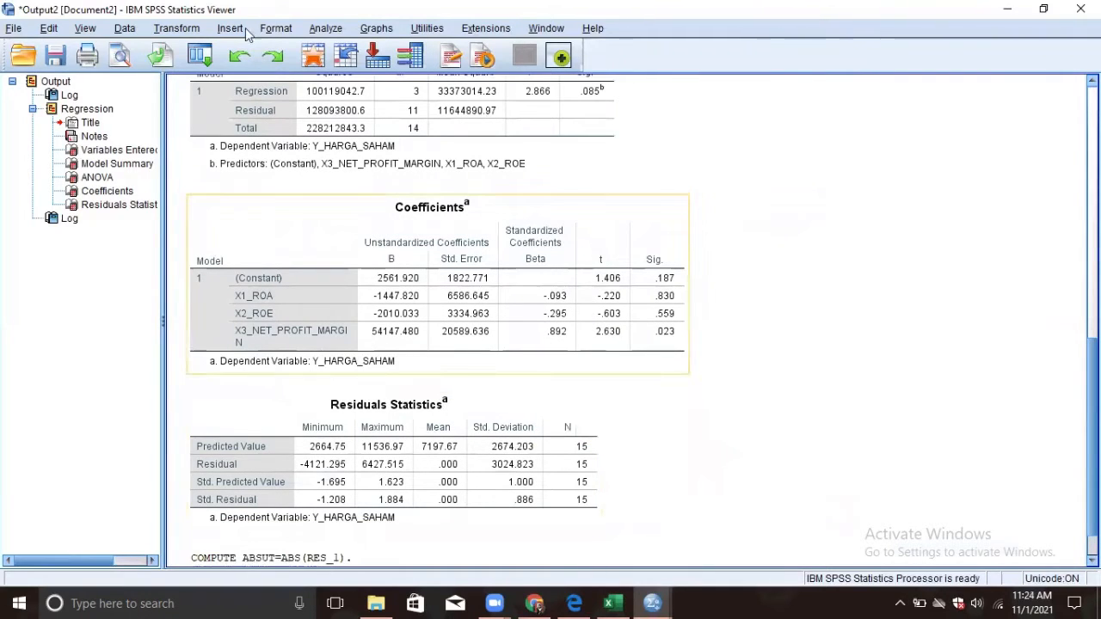
# Set up a legacy nonparametric One-Sample Kolmogorov-Smirnov test with the unstandardized residual as the test variable
pyautogui.click(325, 29)
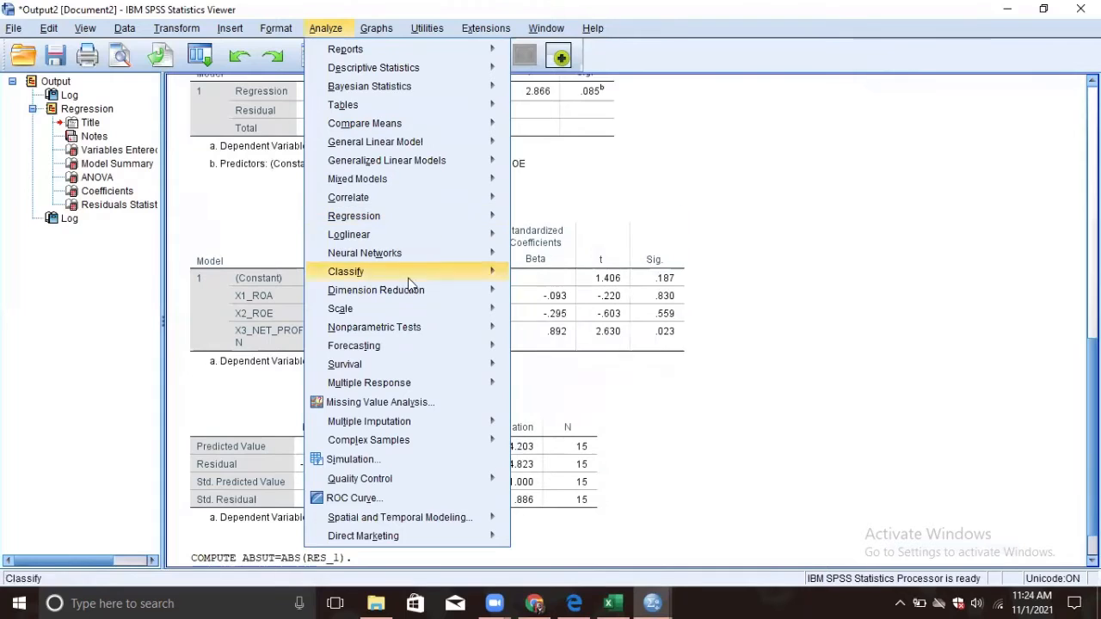
pyautogui.moveTo(399, 330)
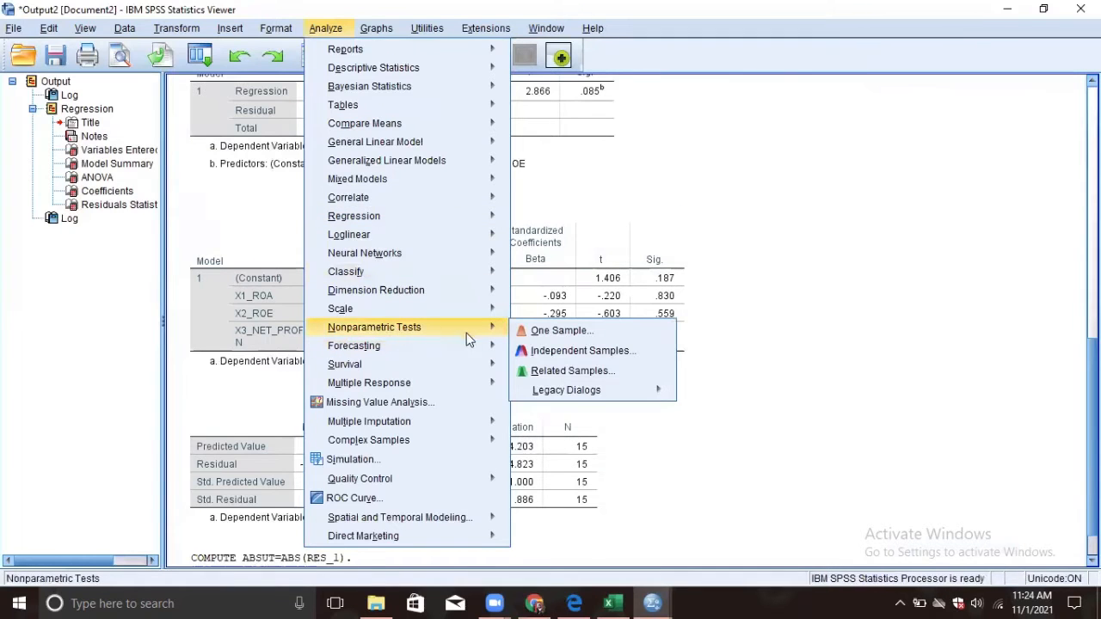
pyautogui.moveTo(580, 392)
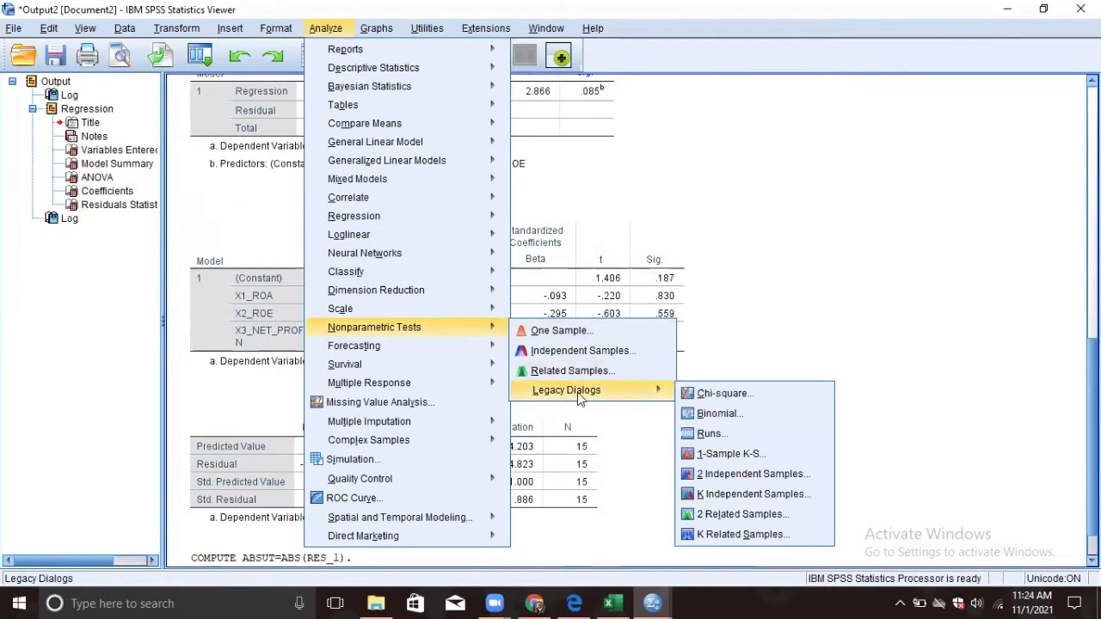
pyautogui.click(729, 456)
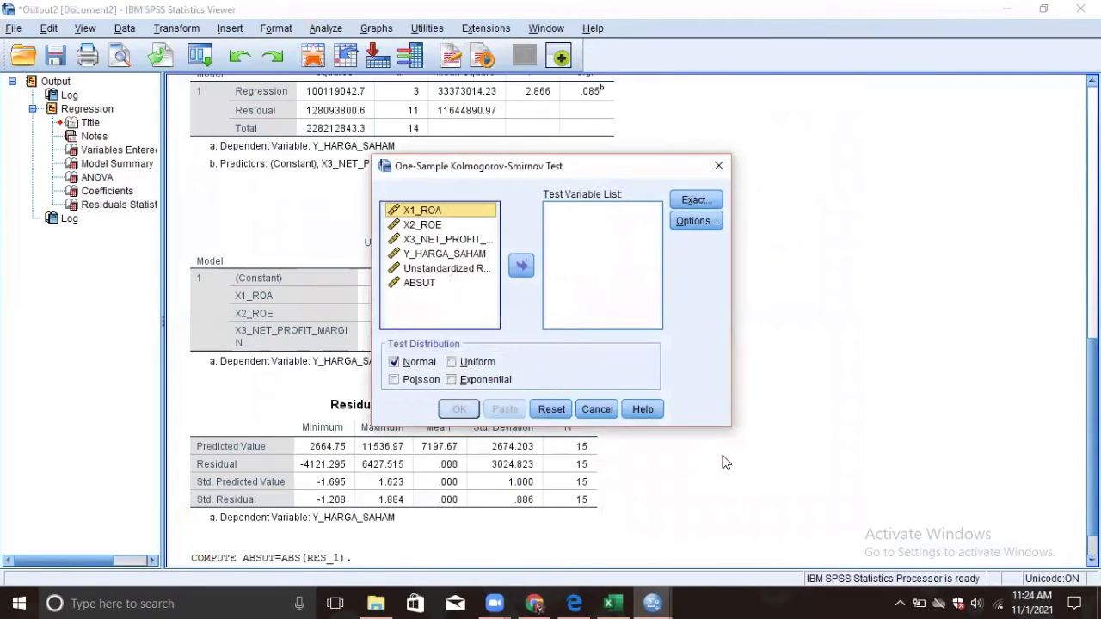
pyautogui.click(449, 270)
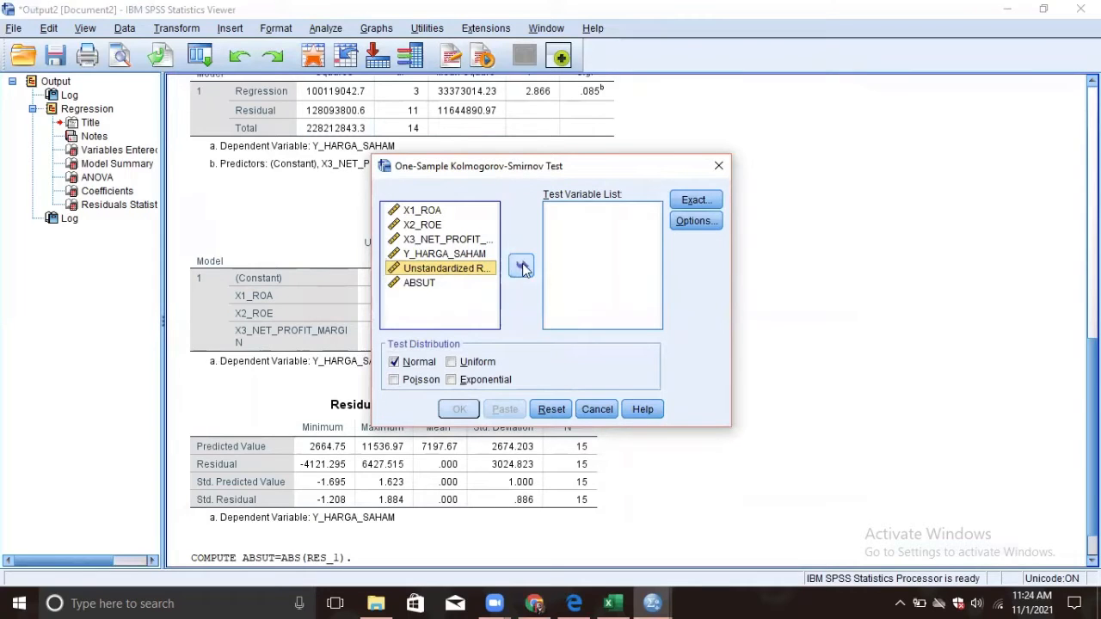
pyautogui.click(523, 269)
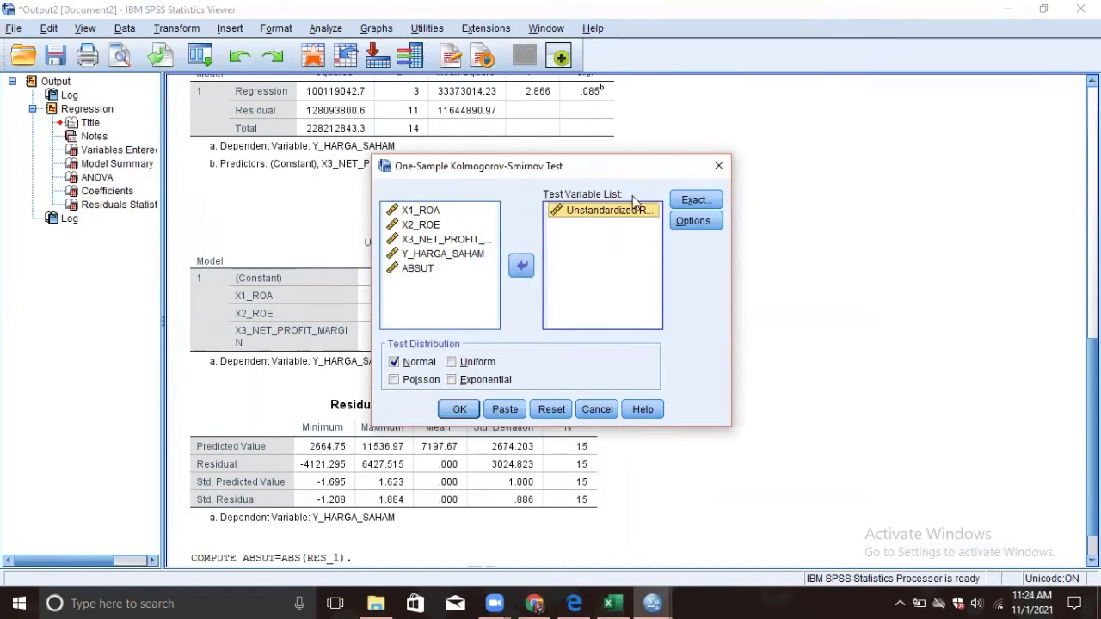
# Set the exact test method to Monte Carlo, run the Kolmogorov-Smirnov test and review its output
pyautogui.click(695, 200)
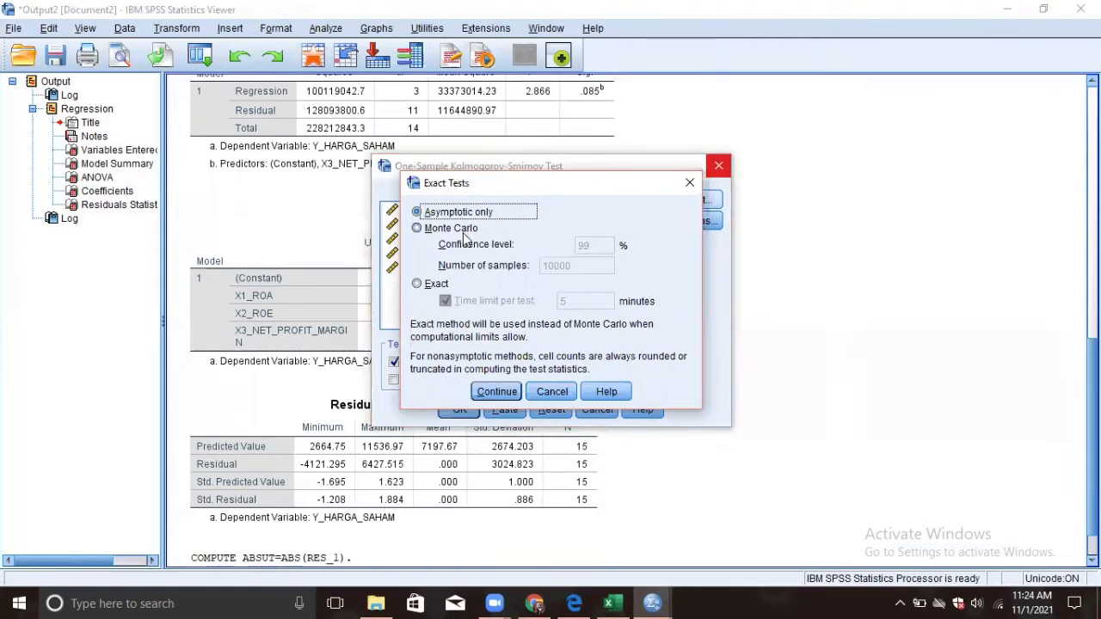
pyautogui.click(447, 229)
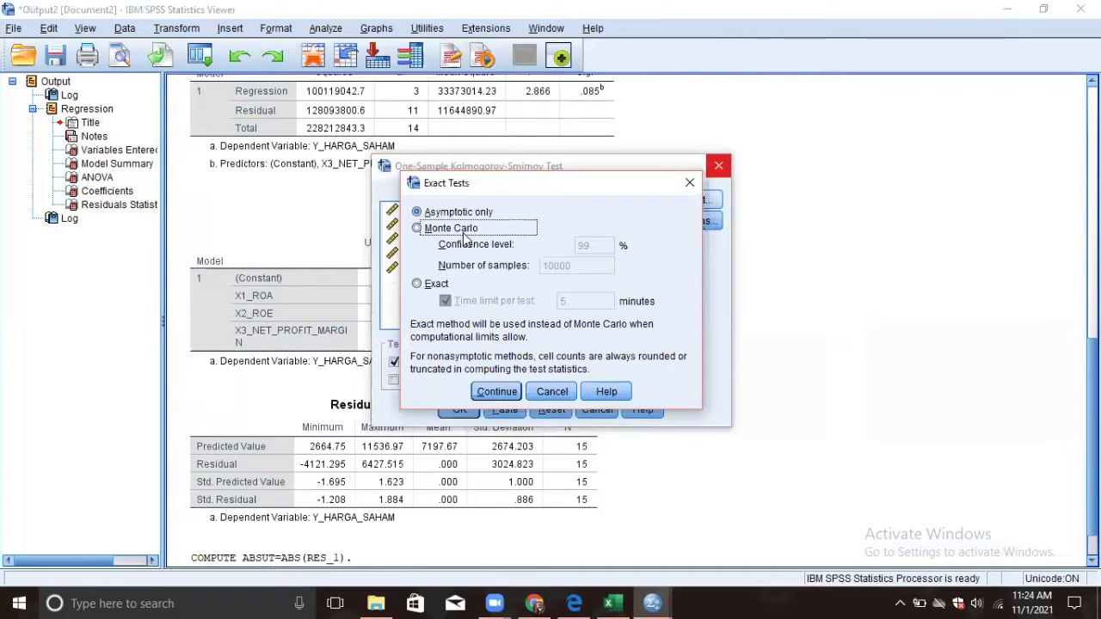
pyautogui.click(499, 392)
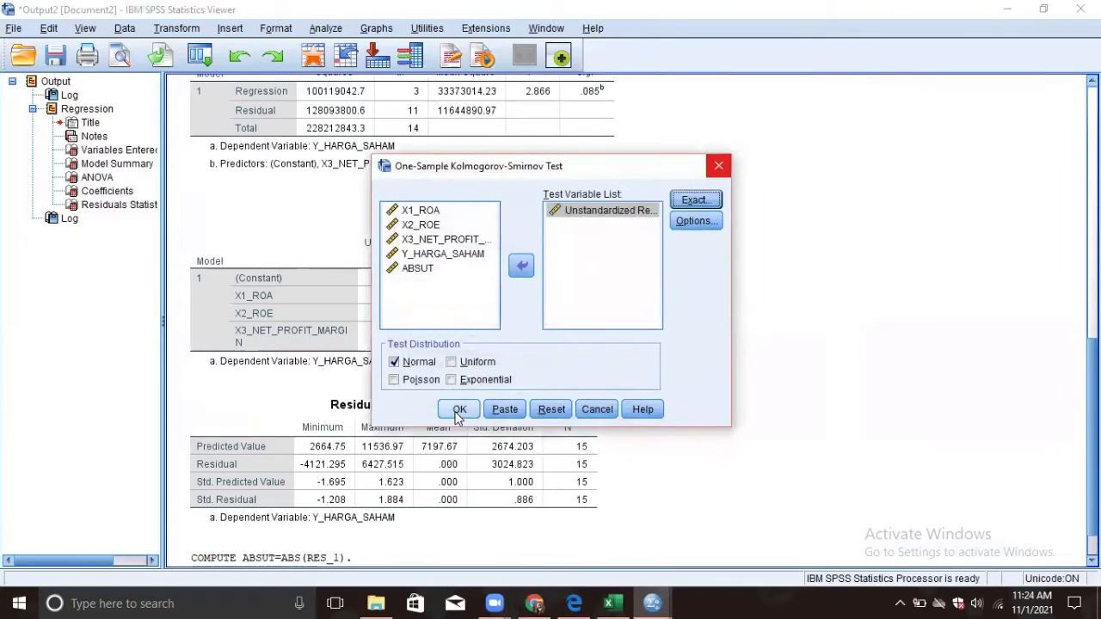
pyautogui.click(460, 411)
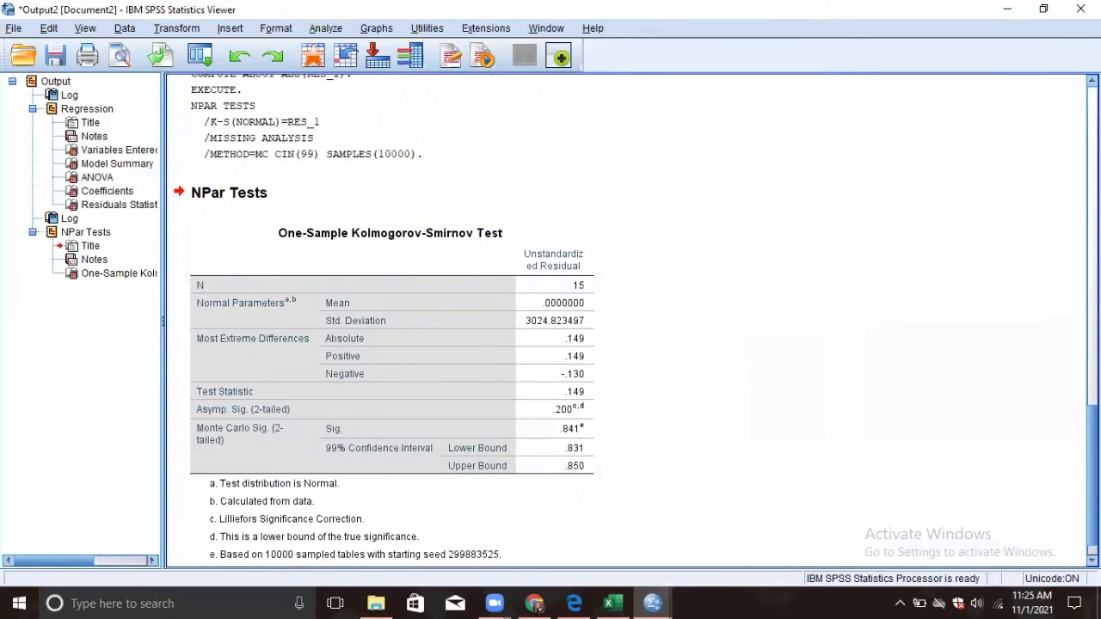
pyautogui.scroll(8, 419, 362)
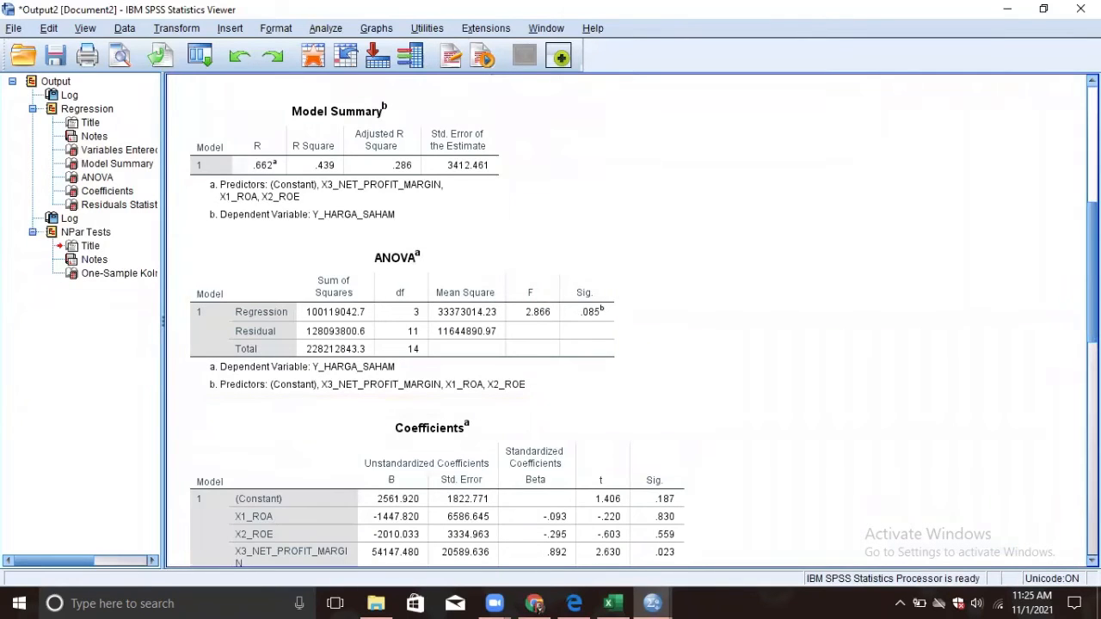
pyautogui.scroll(-5, 628, 322)
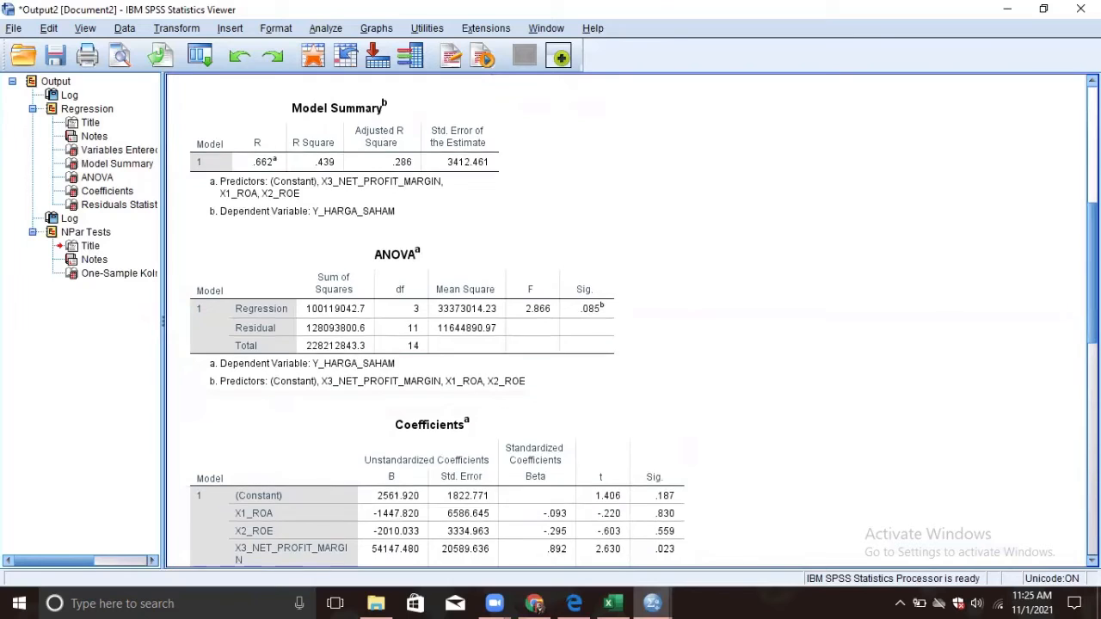
pyautogui.scroll(-10, 511, 376)
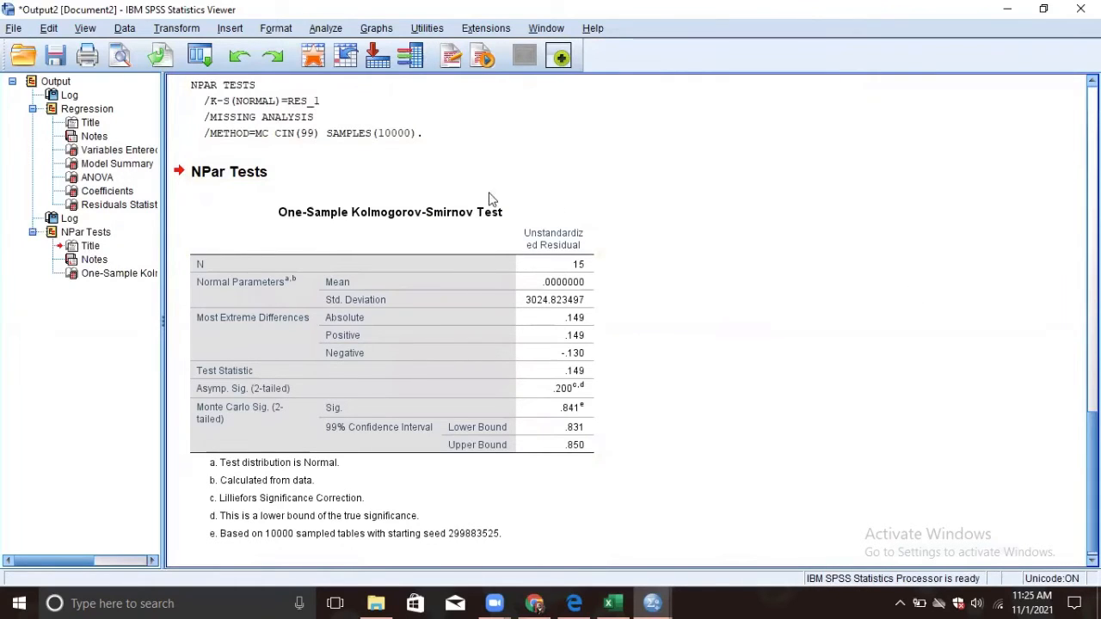
# Set up a Paired-Samples T Test with X1_ROA and Y_HARGA_SAHAM as the first pair
pyautogui.click(333, 29)
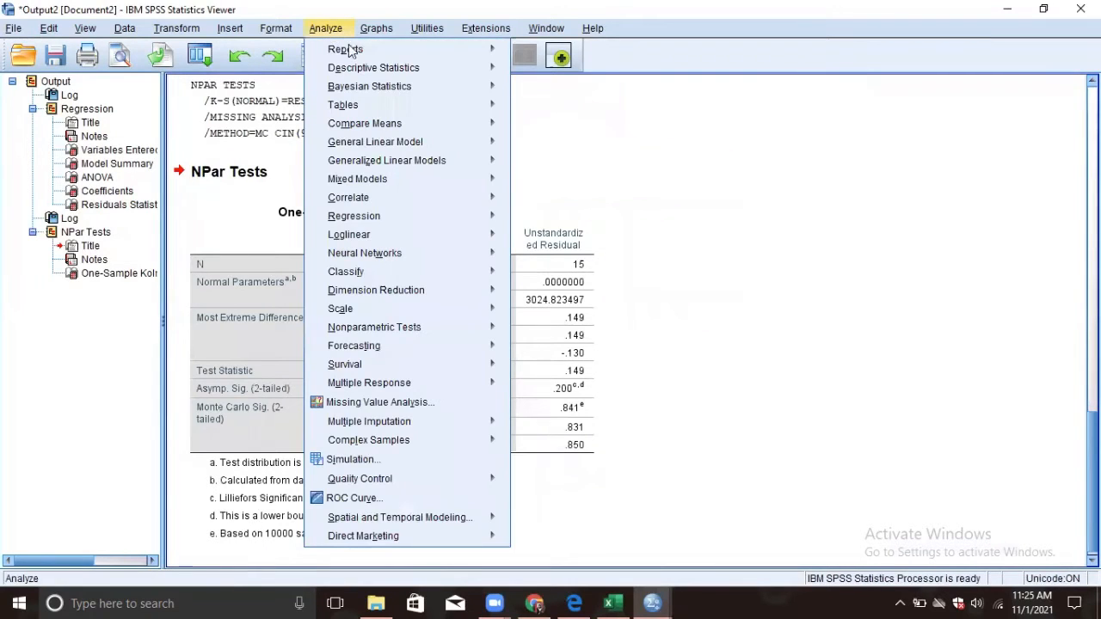
pyautogui.moveTo(408, 126)
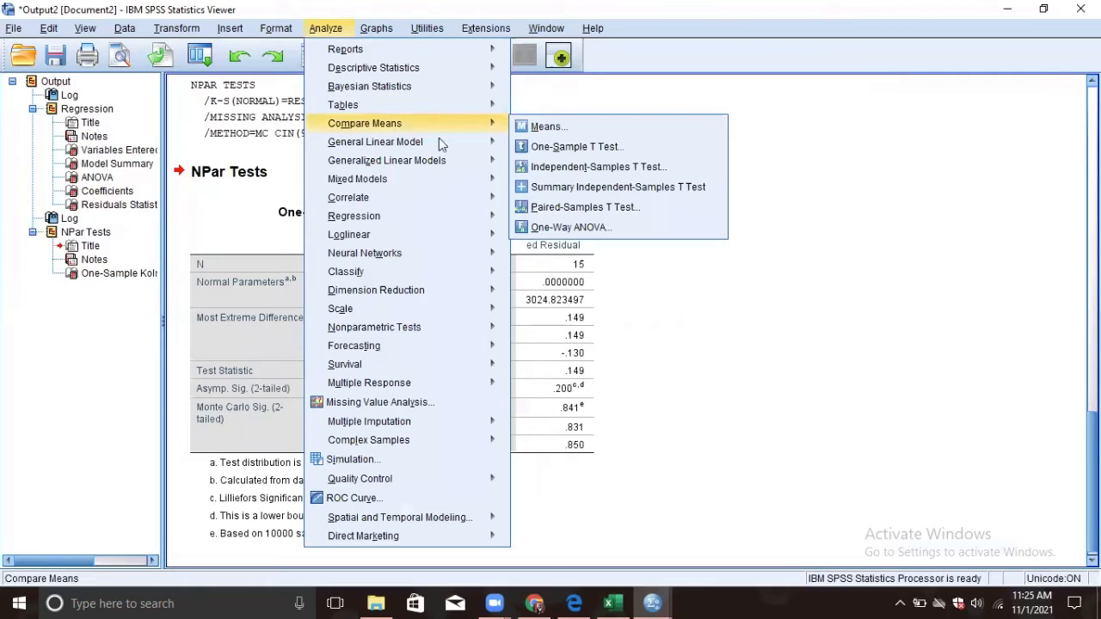
pyautogui.click(635, 206)
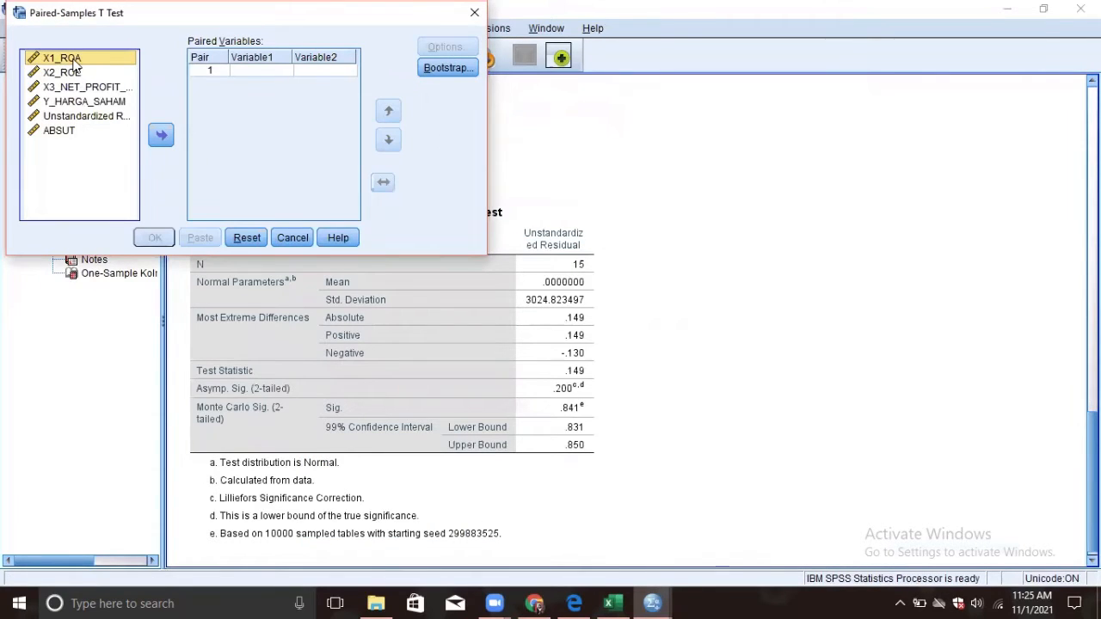
pyautogui.click(162, 137)
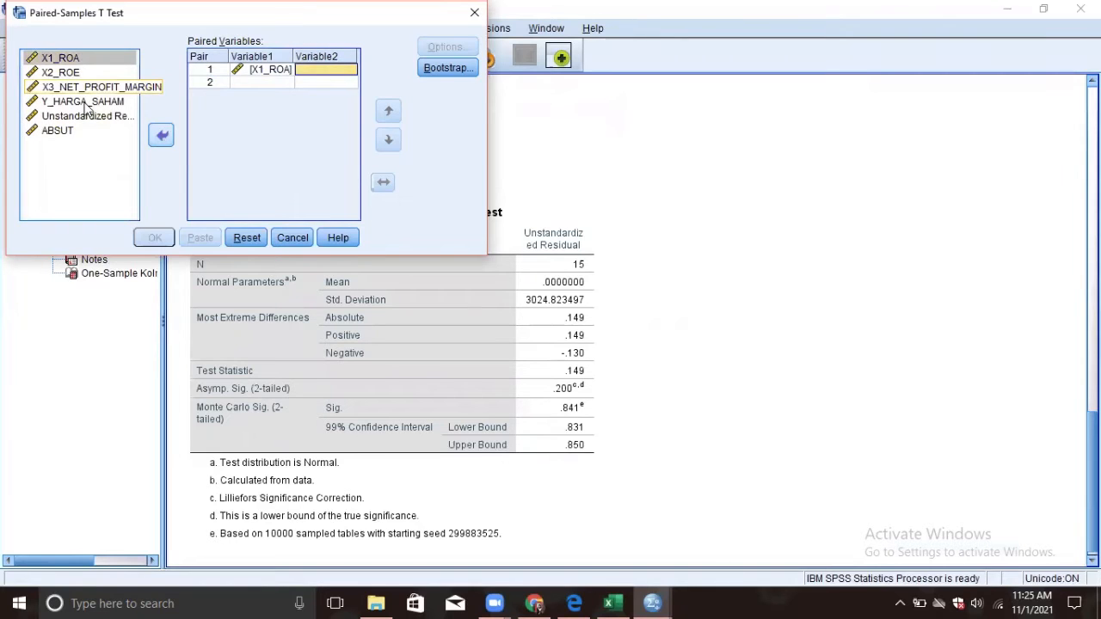
pyautogui.click(89, 101)
pyautogui.click(160, 136)
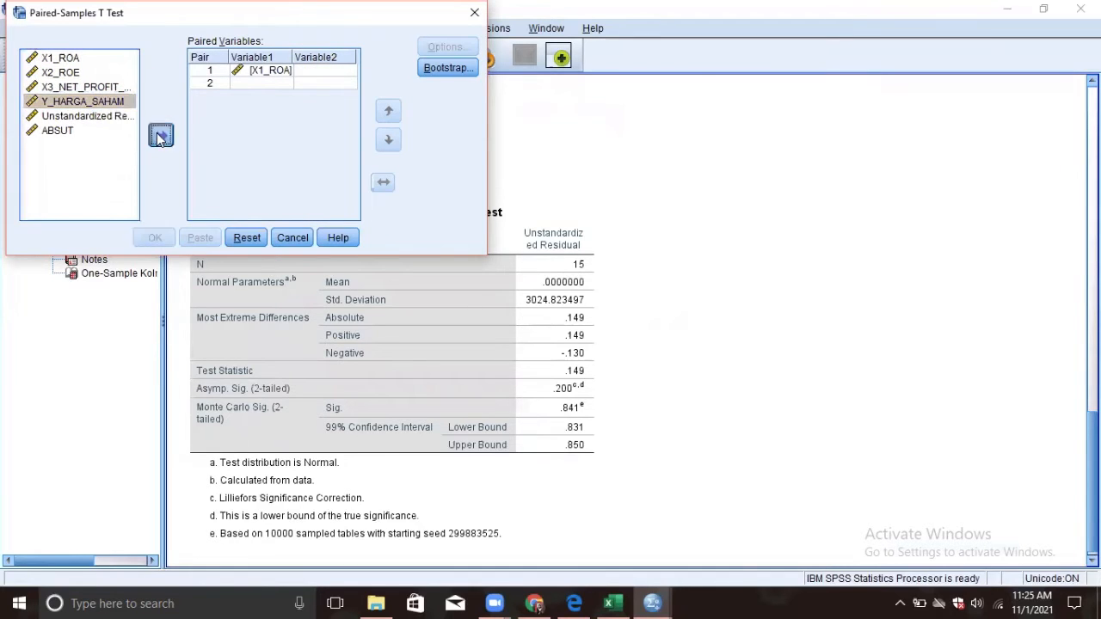
# Add X2_ROE and Y_HARGA_SAHAM as the second pair of the paired-samples t test
pyautogui.click(81, 72)
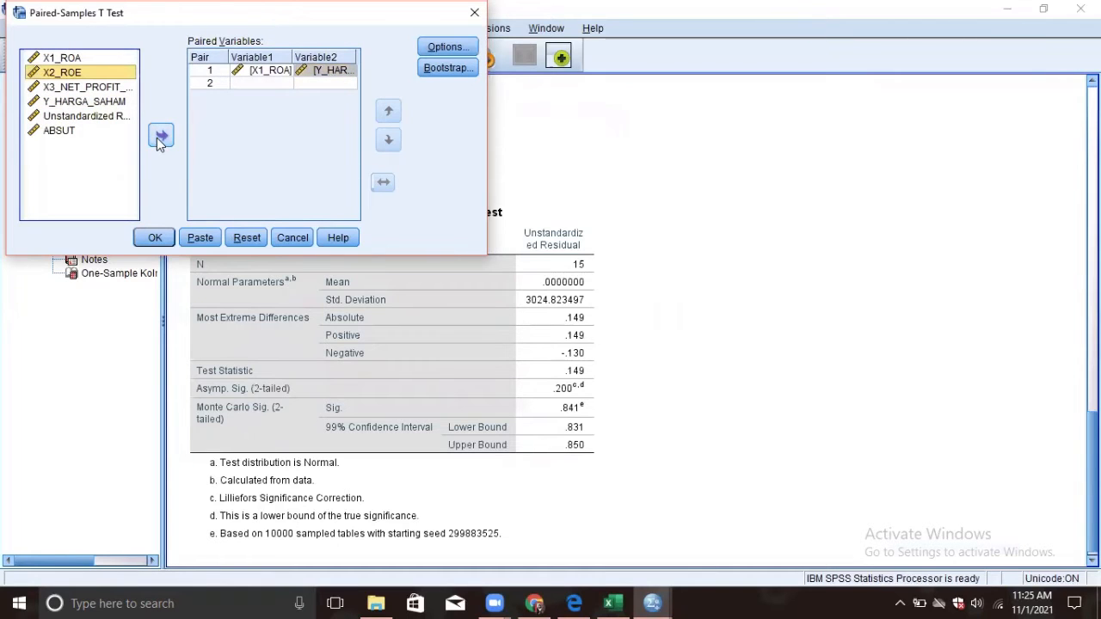
pyautogui.click(160, 138)
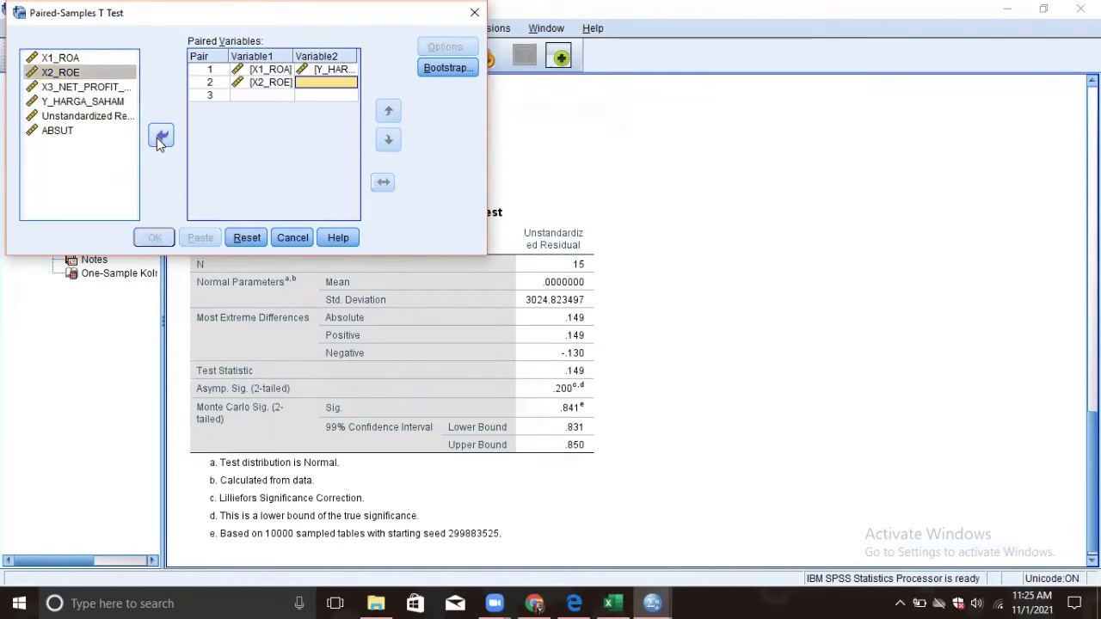
pyautogui.click(116, 101)
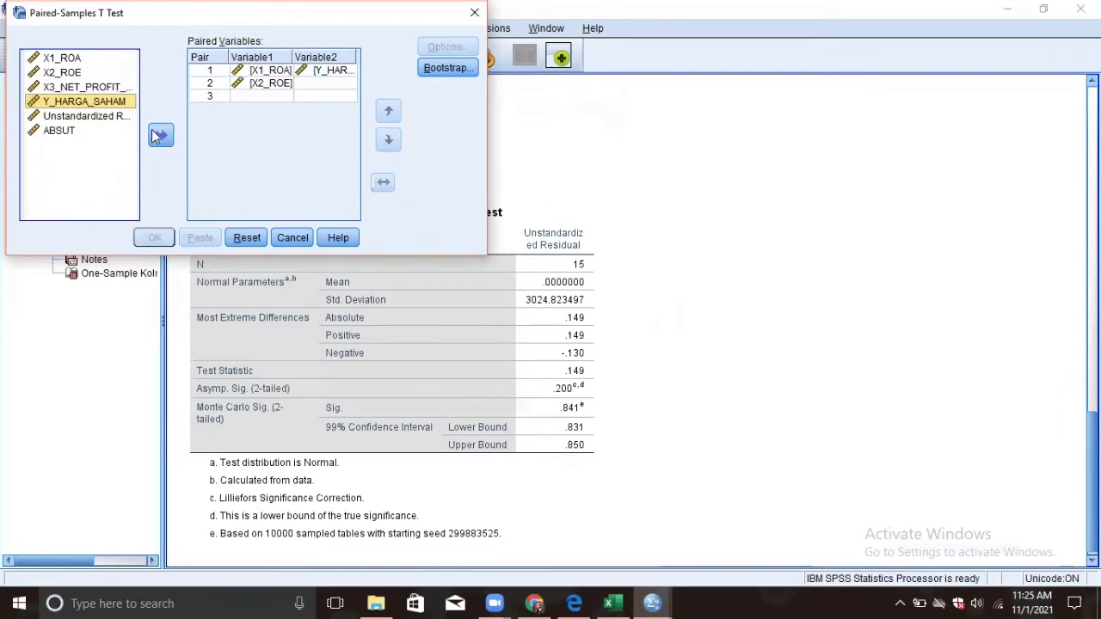
pyautogui.click(161, 136)
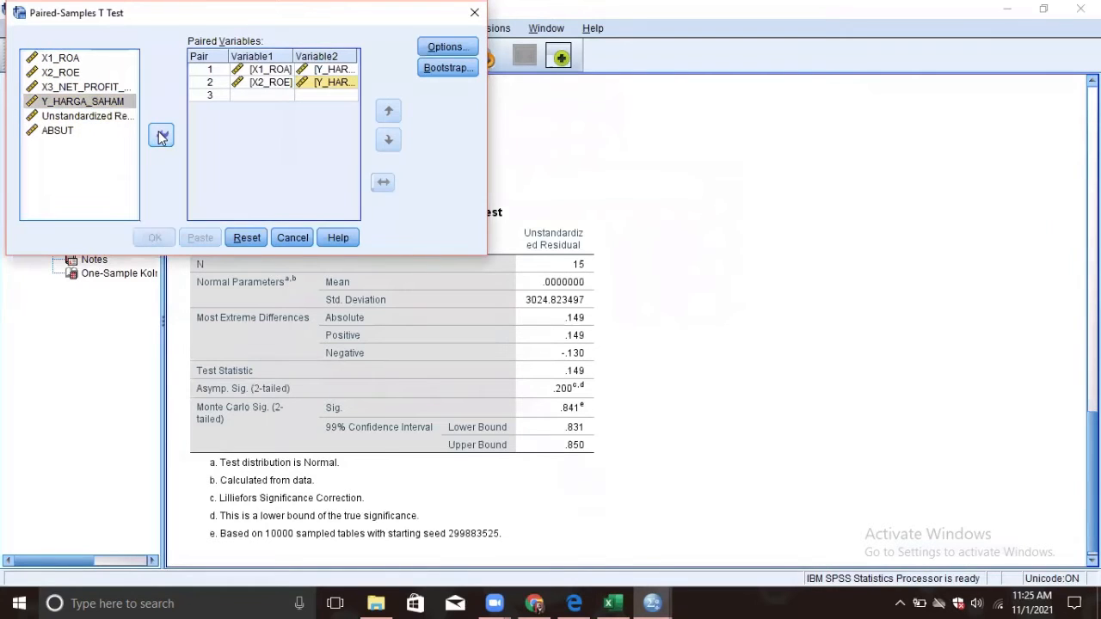
# Add X3_NET_PROFIT_MARGIN and Y_HARGA_SAHAM as the third pair and run the paired-samples t test
pyautogui.click(94, 87)
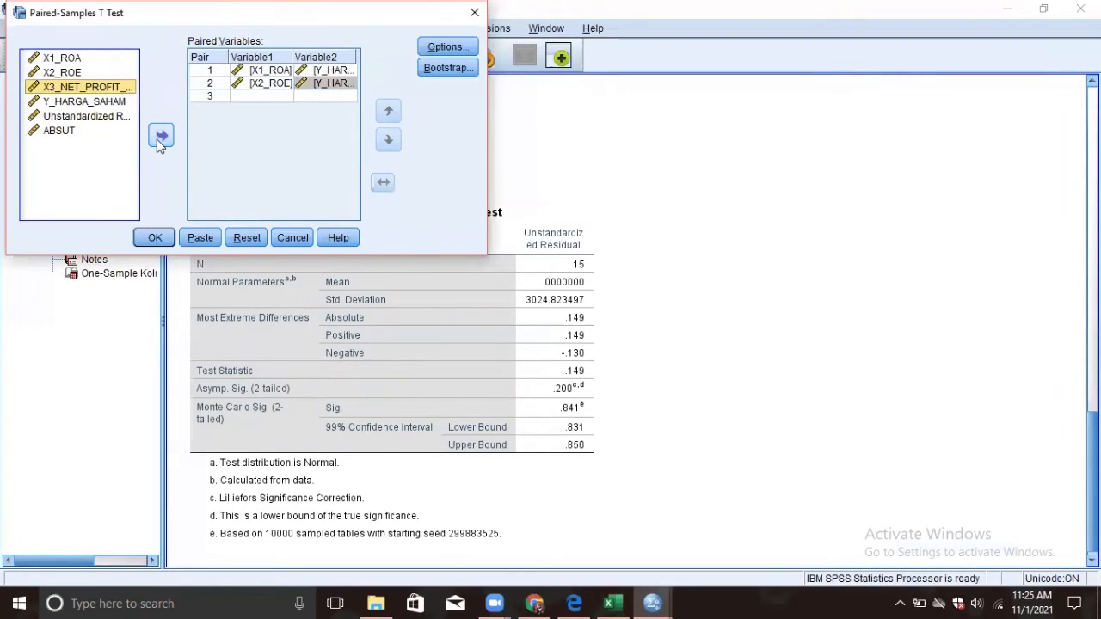
pyautogui.click(157, 139)
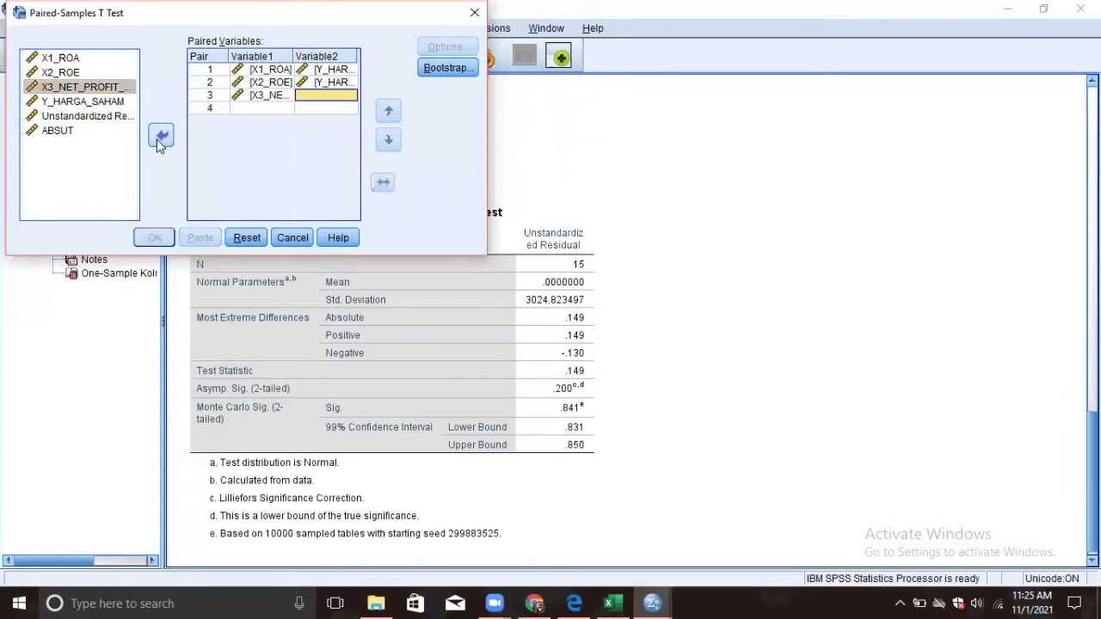
pyautogui.click(96, 103)
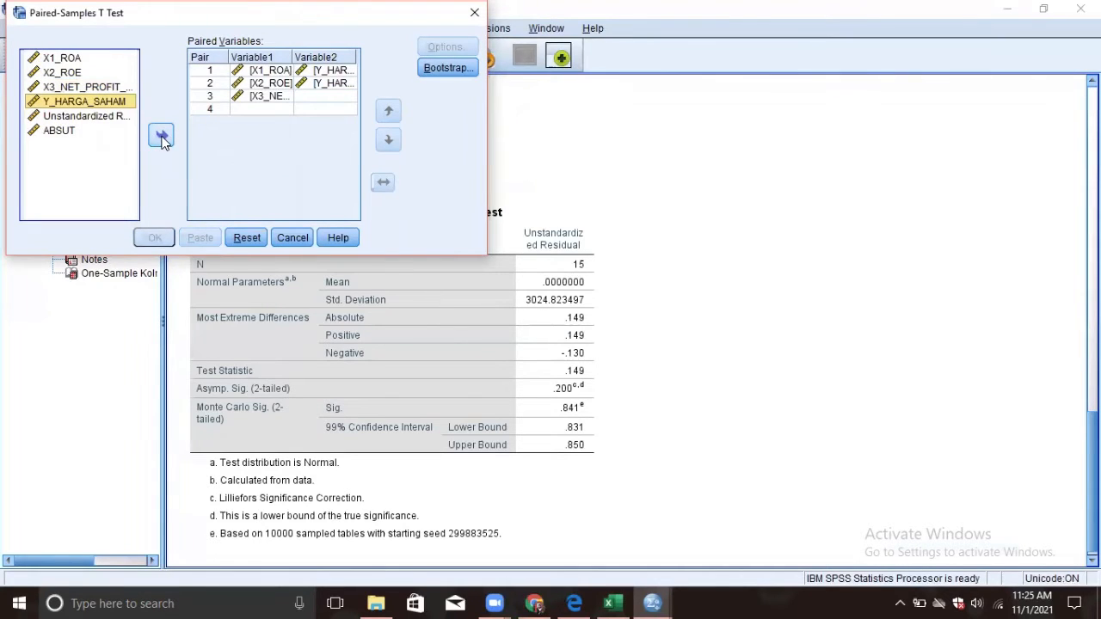
pyautogui.click(162, 138)
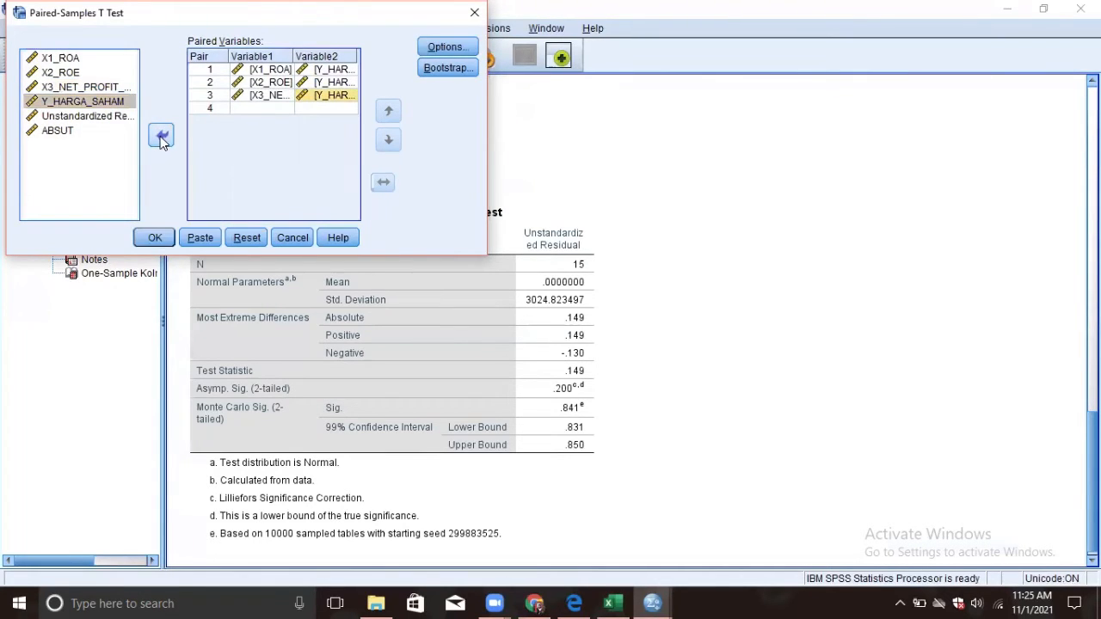
pyautogui.click(151, 240)
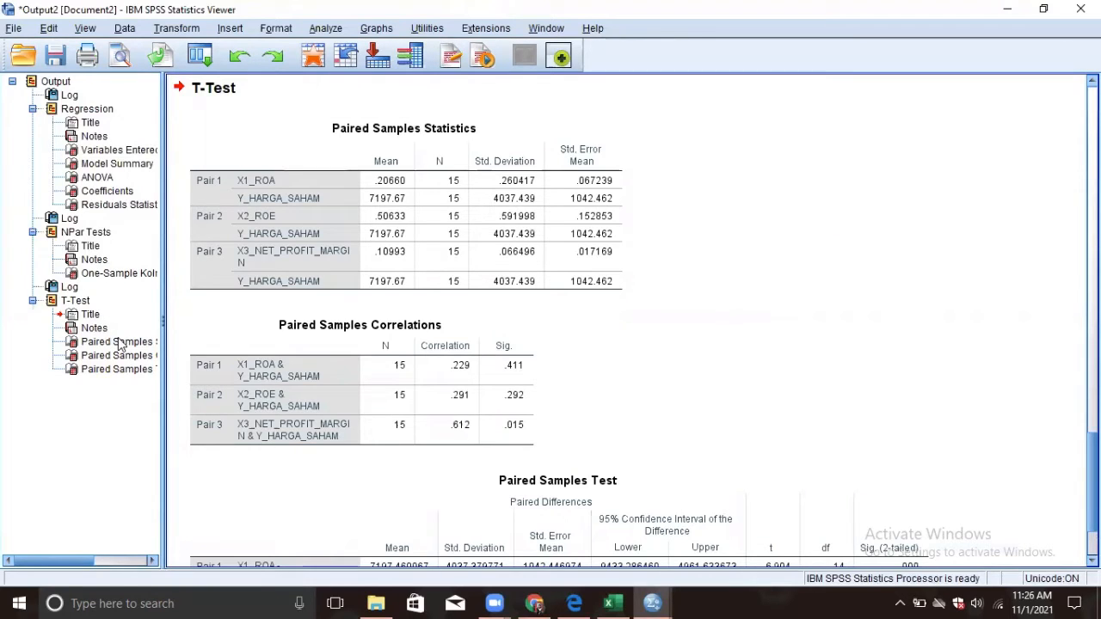
# Review the T-Test output, examining the Paired Samples Statistics, Correlations and Test tables
pyautogui.click(121, 343)
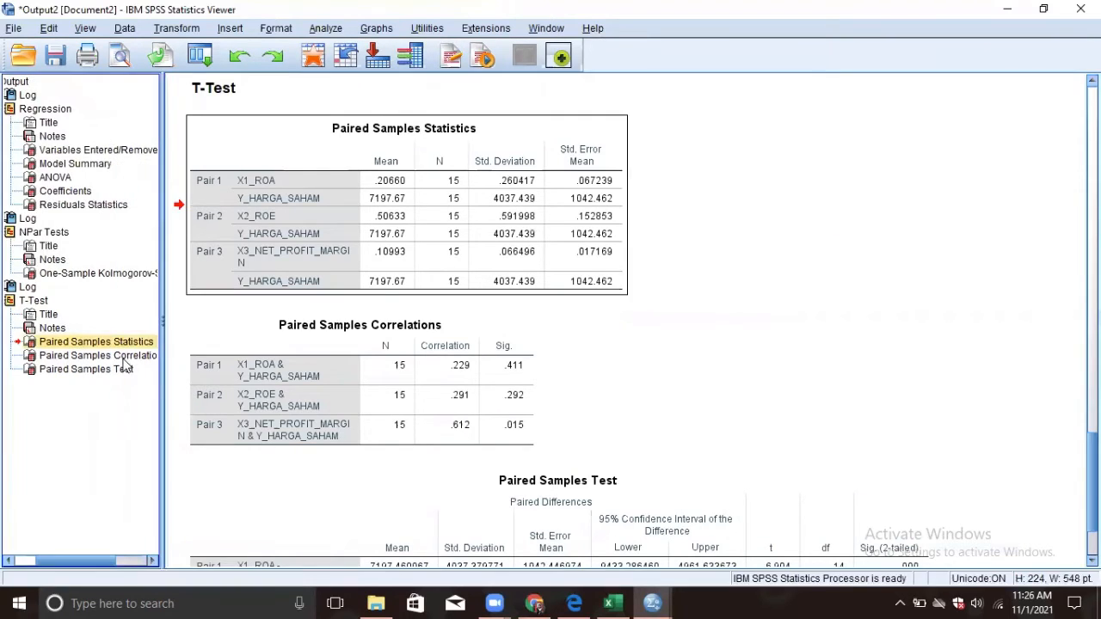
pyautogui.click(120, 357)
pyautogui.click(102, 385)
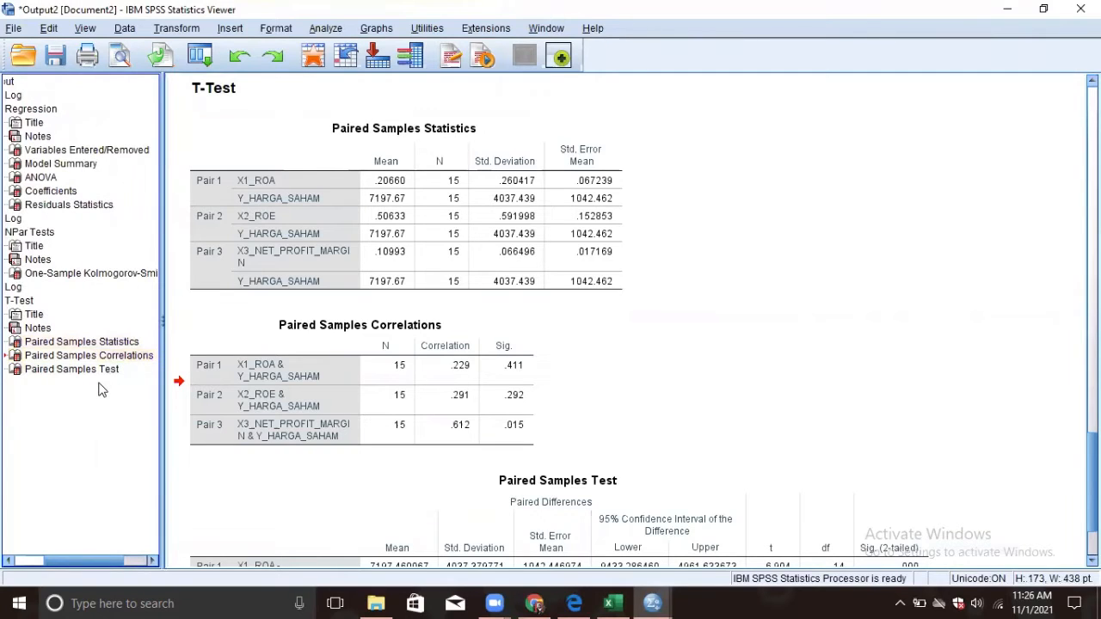
pyautogui.click(90, 345)
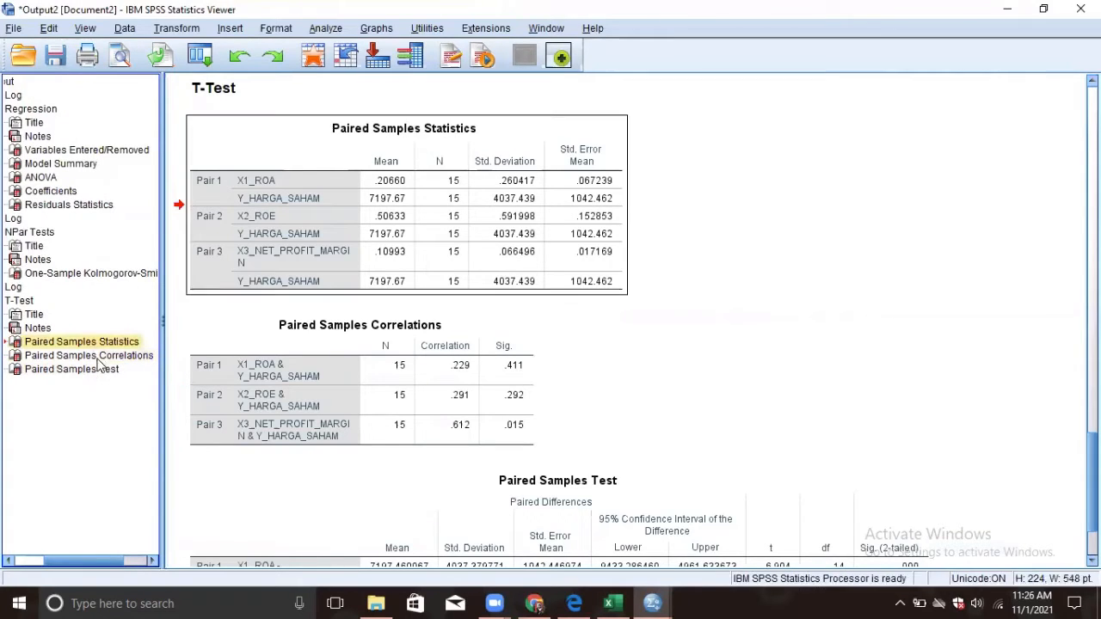
pyautogui.click(99, 371)
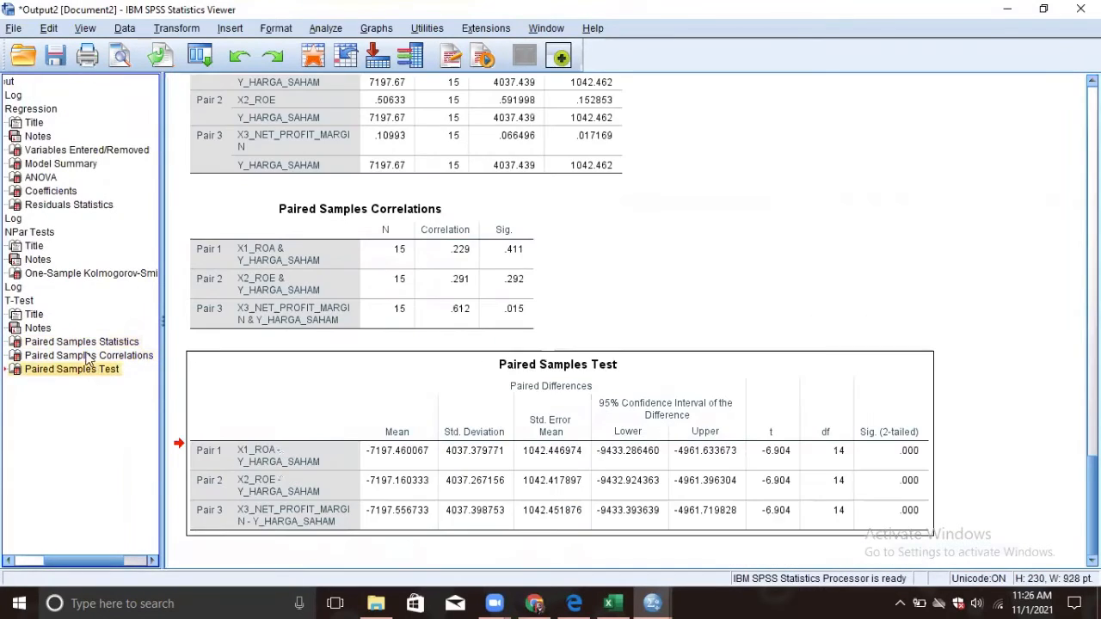
pyautogui.click(41, 327)
pyautogui.scroll(1, 947, 396)
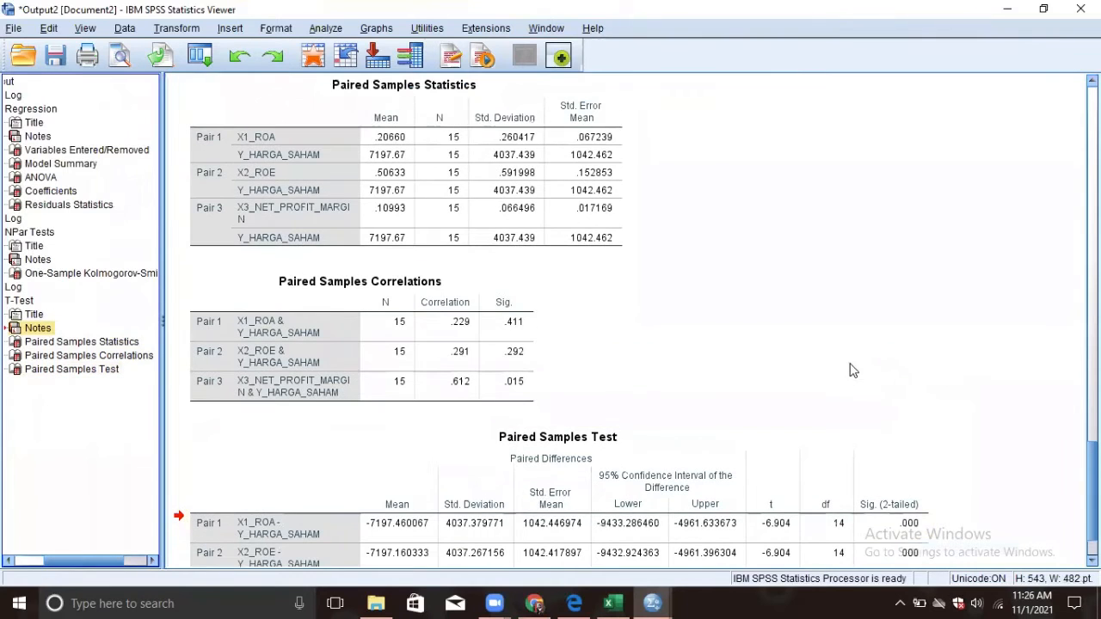
pyautogui.scroll(1, 833, 377)
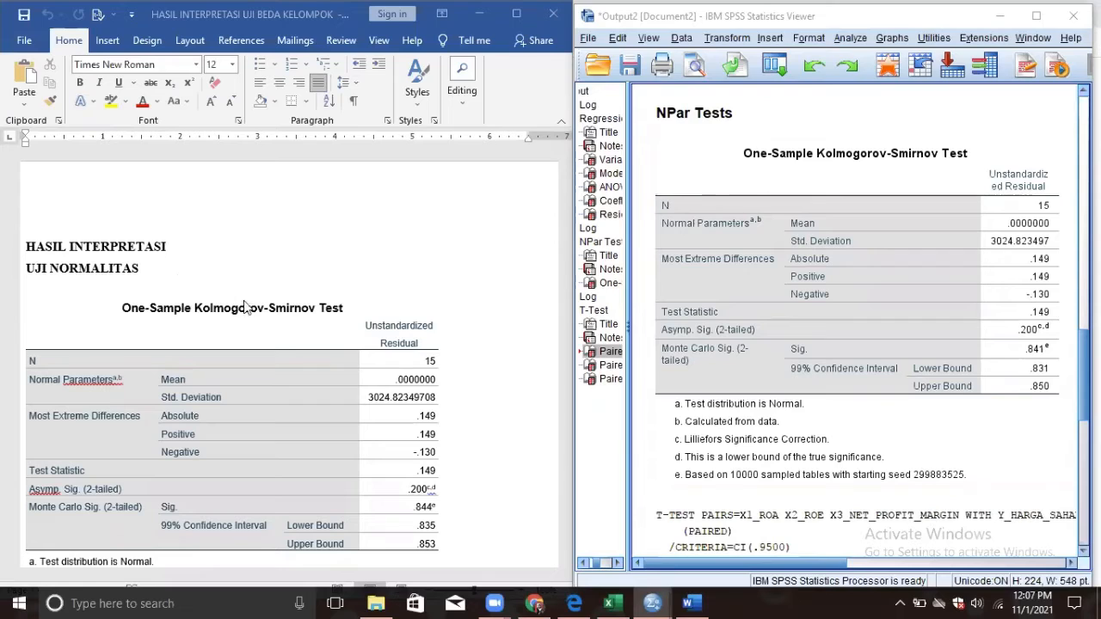
# Compare the normality test interpretation in the Word document with the One-Sample Kolmogorov-Smirnov output in SPSS
pyautogui.click(817, 348)
pyautogui.moveTo(1084, 377)
pyautogui.mouseDown()
pyautogui.moveTo(1084, 366)
pyautogui.moveTo(1084, 381)
pyautogui.mouseUp()
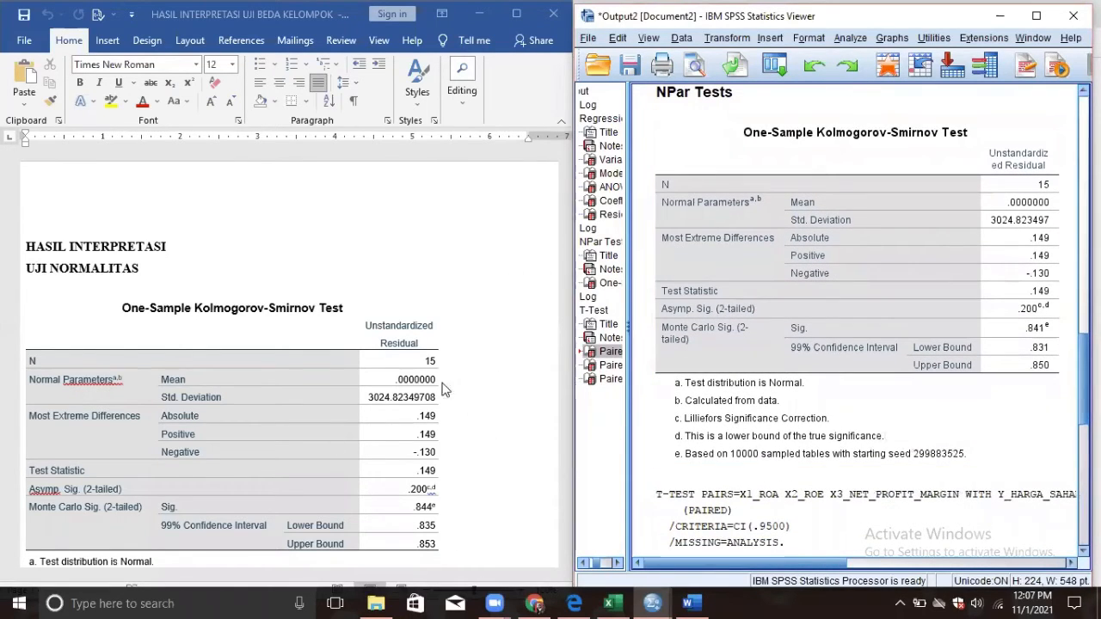
pyautogui.click(364, 461)
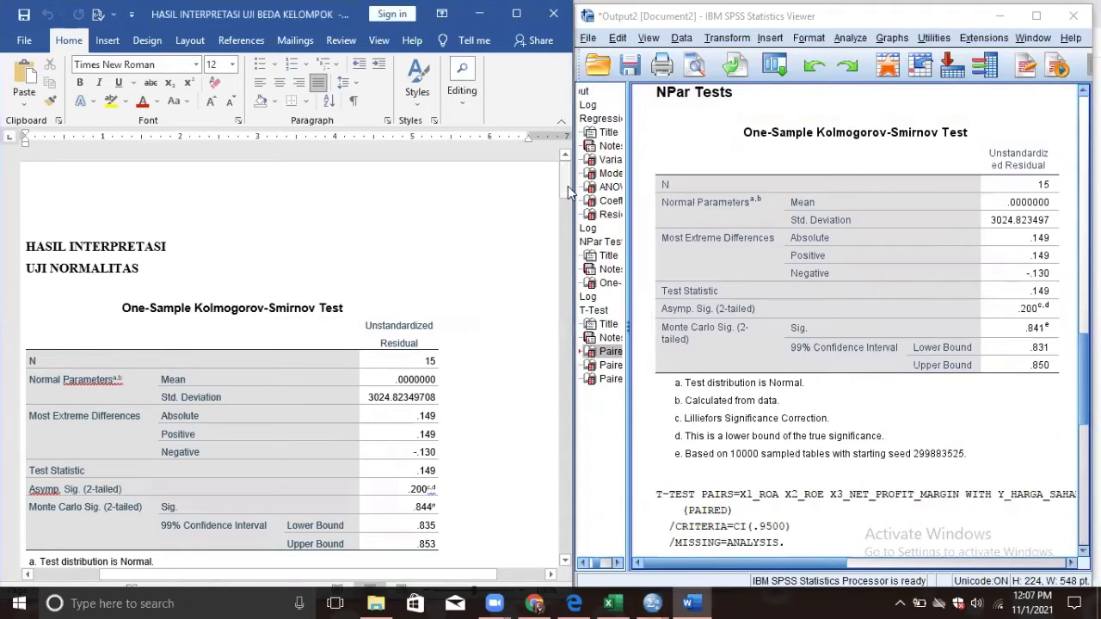
pyautogui.moveTo(566, 189); pyautogui.dragTo(571, 228)
pyautogui.click(785, 310)
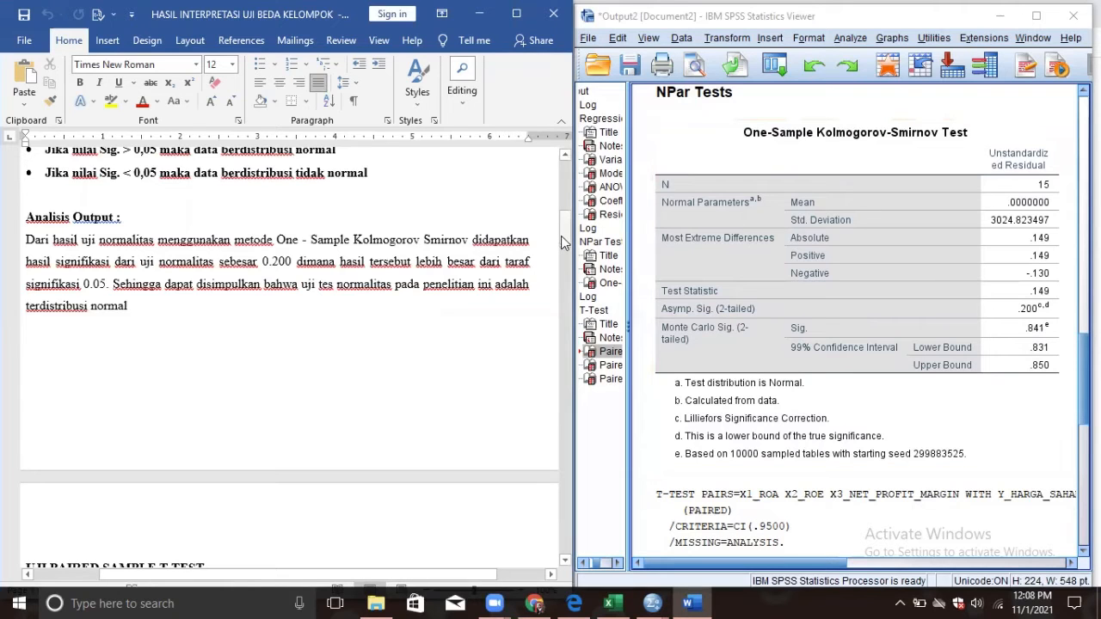
pyautogui.moveTo(564, 243); pyautogui.dragTo(565, 226)
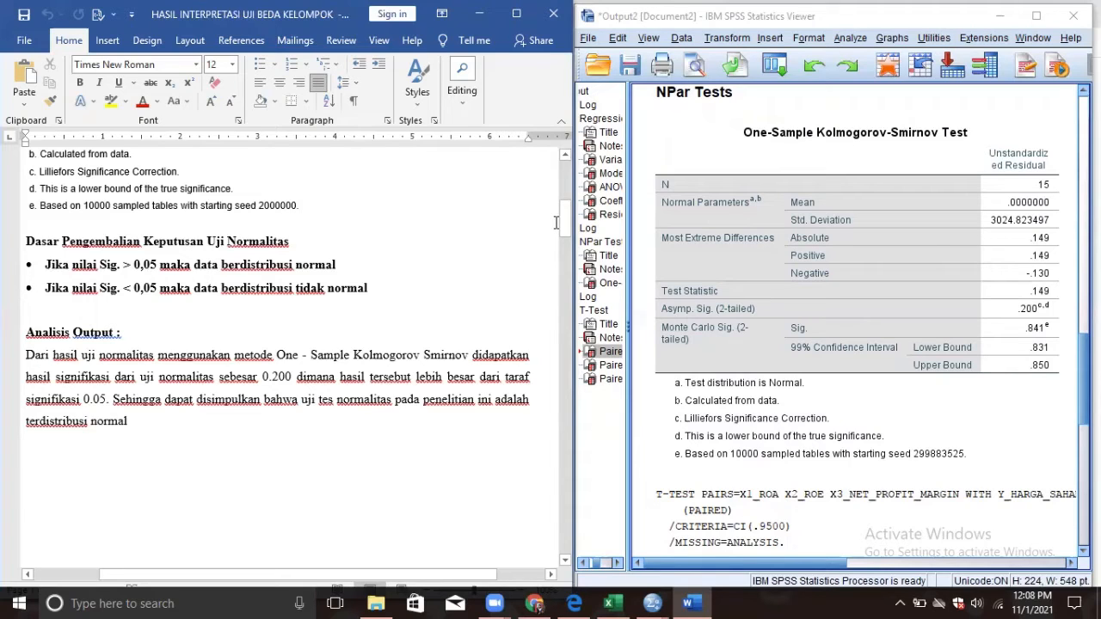
# Examine the paired sample t test section of the Word document alongside the Paired Samples Statistics output in SPSS
pyautogui.moveTo(568, 228); pyautogui.dragTo(566, 292)
pyautogui.scroll(-1, 362, 255)
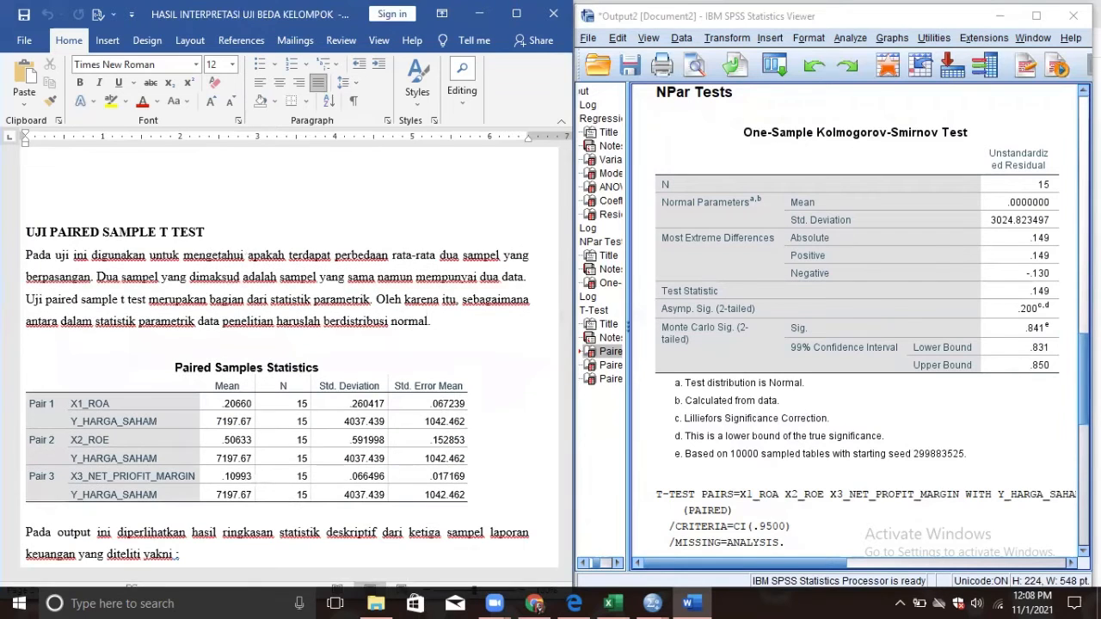
pyautogui.moveTo(1084, 379); pyautogui.dragTo(1084, 434)
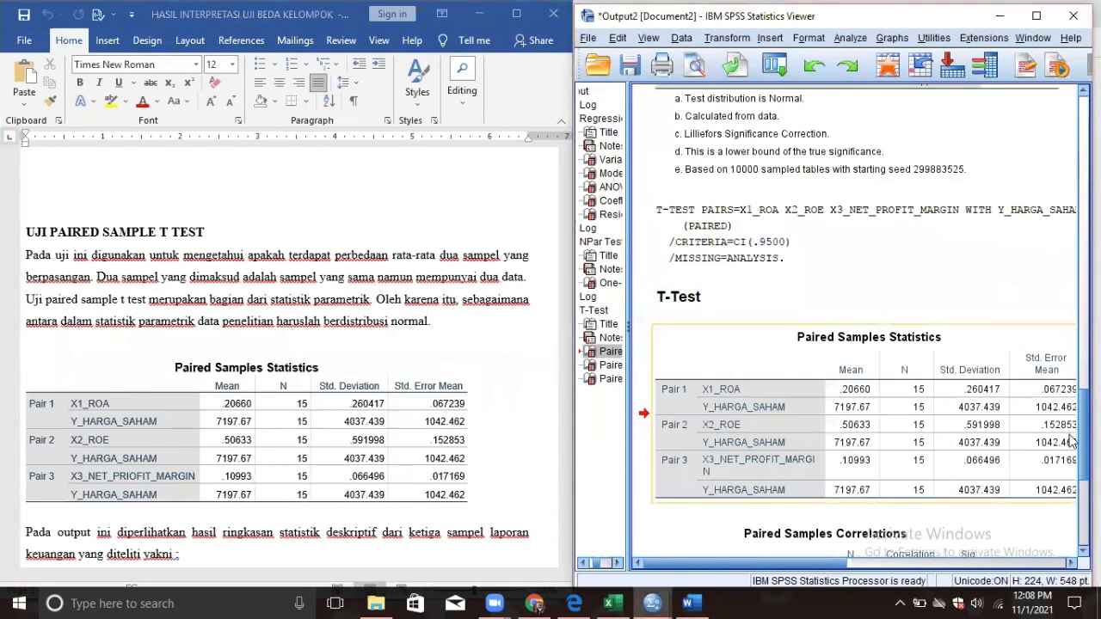
pyautogui.scroll(-1, 1071, 437)
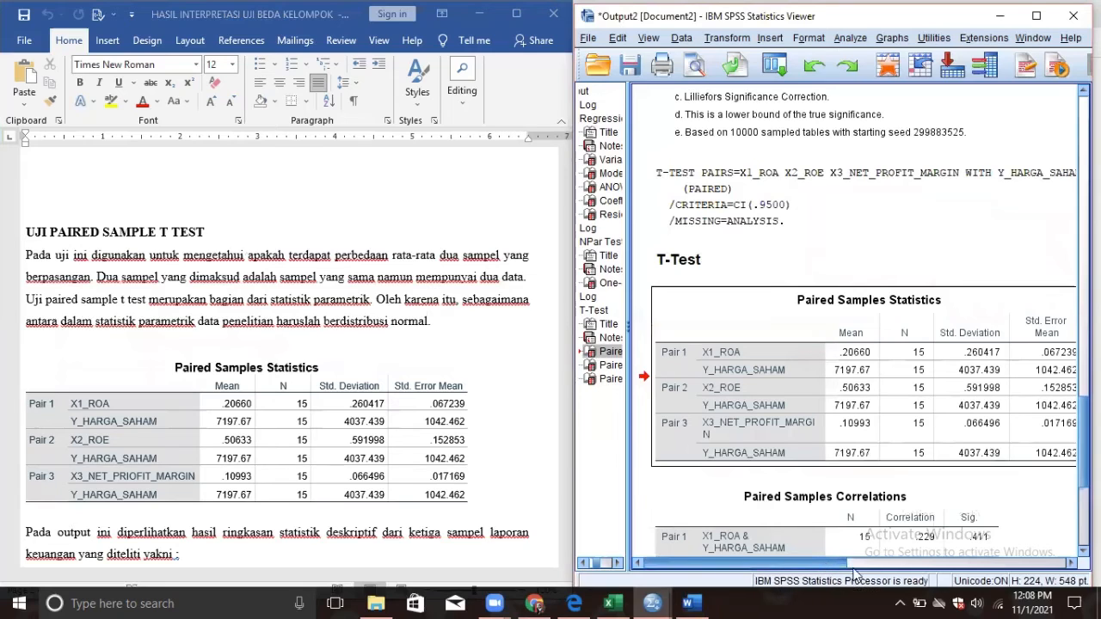
pyautogui.moveTo(814, 564); pyautogui.dragTo(807, 565)
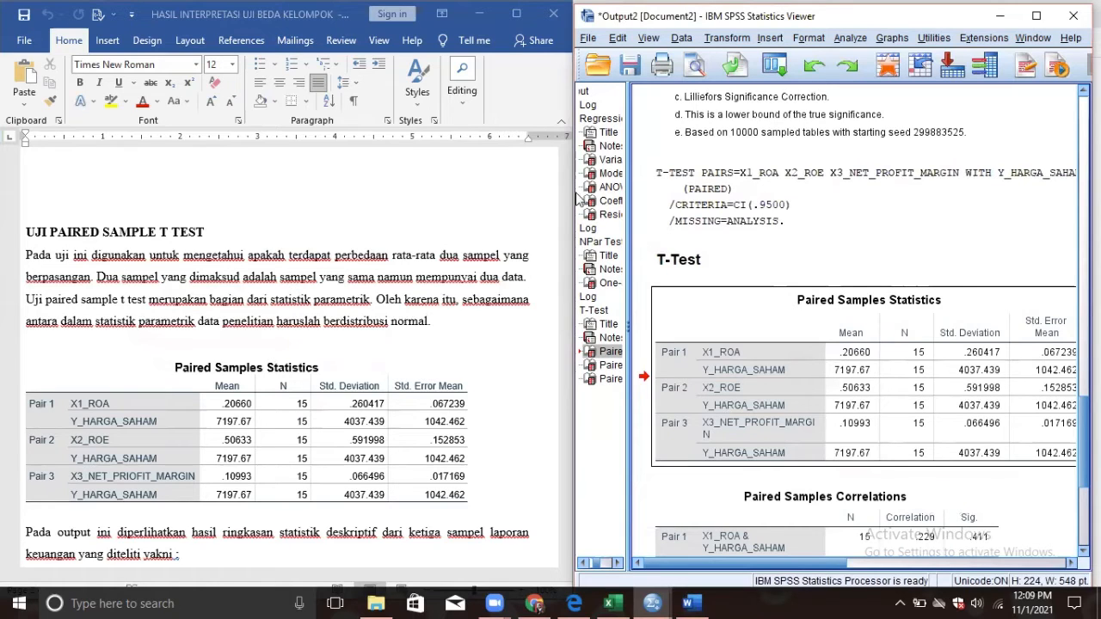
pyautogui.click(521, 276)
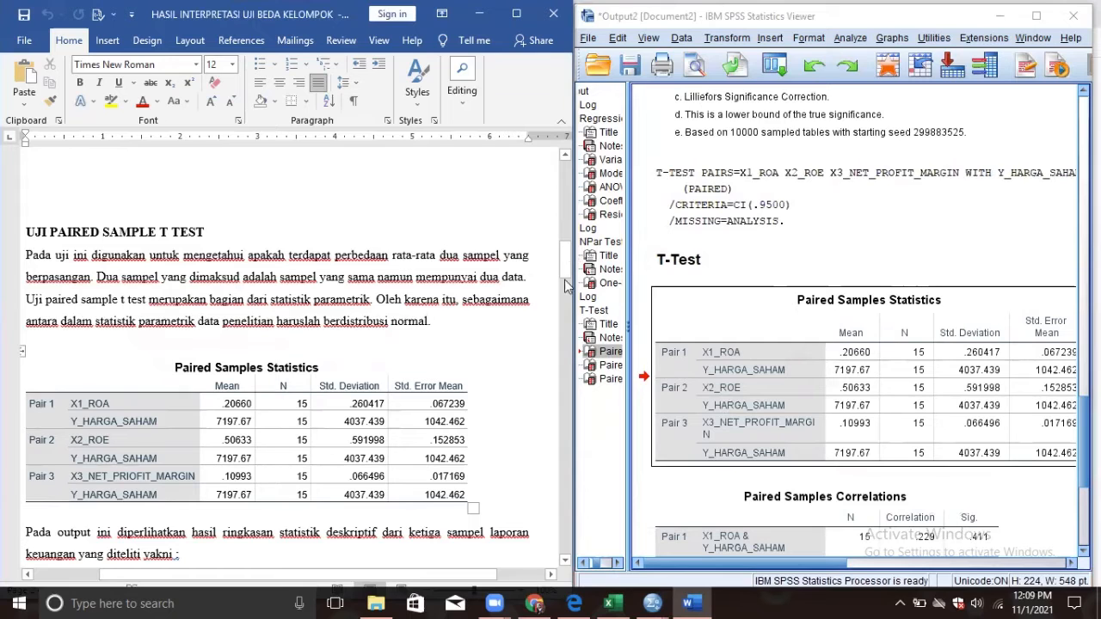
pyautogui.moveTo(573, 268); pyautogui.dragTo(574, 289)
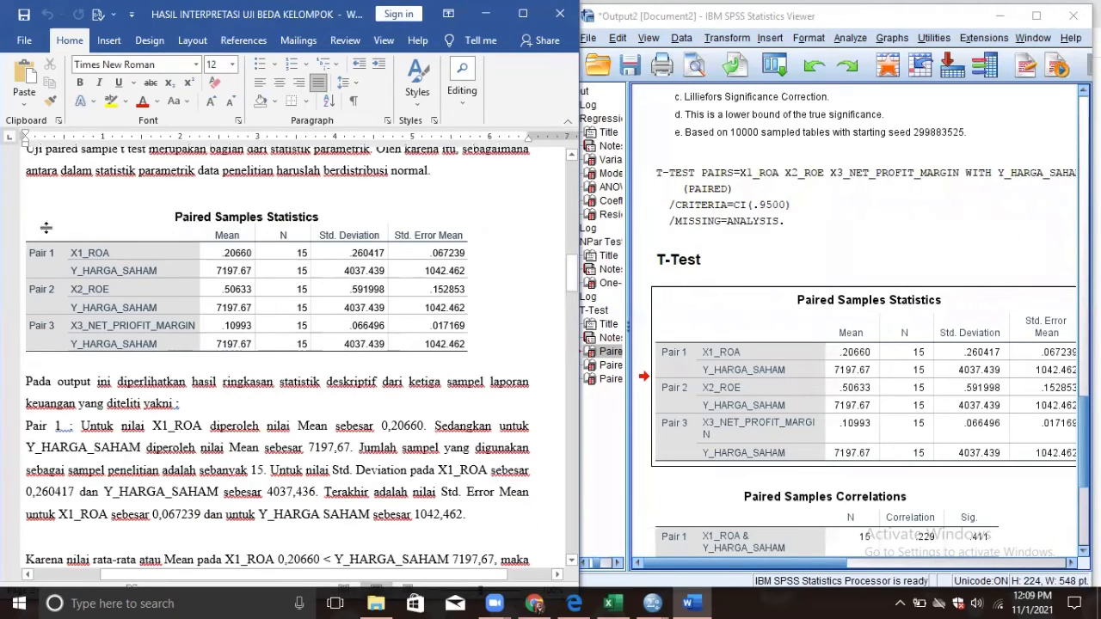
# Slightly narrow the variable-name column of the Word document's Paired Samples Statistics table by shifting its border with the pair column
pyautogui.doubleClick(94, 253)
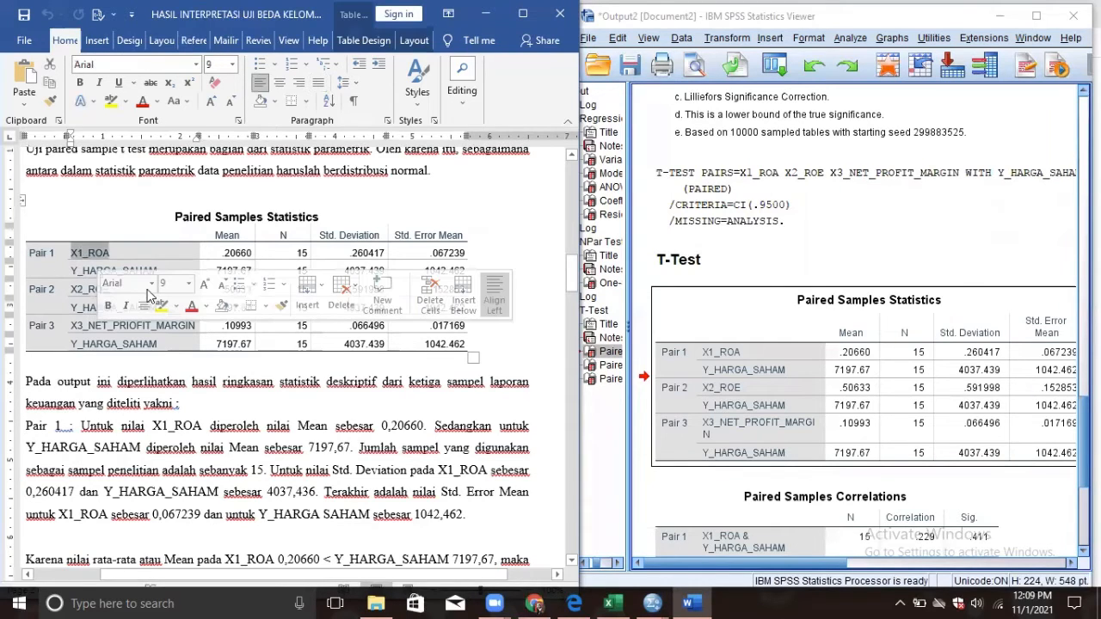
pyautogui.click(314, 410)
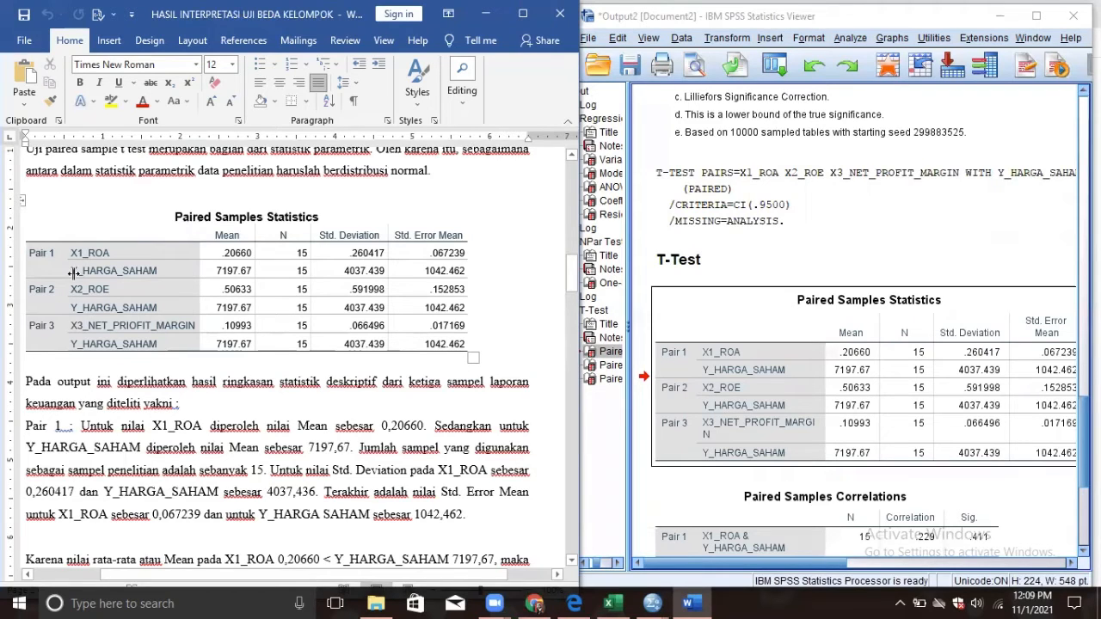
pyautogui.moveTo(68, 272); pyautogui.dragTo(74, 272)
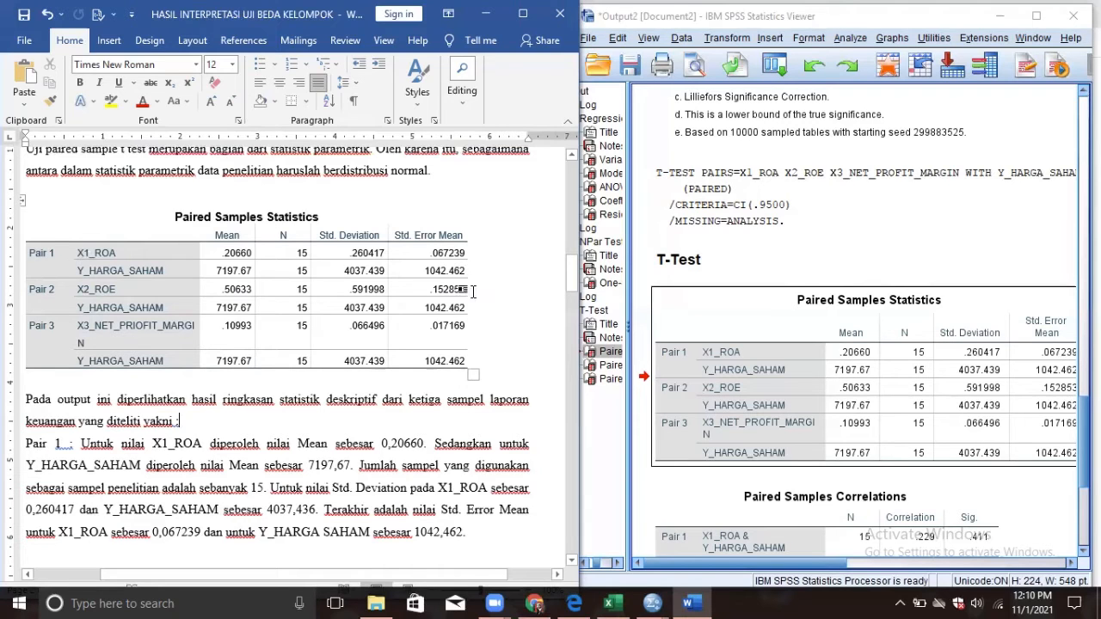
# Read the written interpretations of Pairs 1, 2 and 3 and compare them with the Paired Samples Statistics table in SPSS
pyautogui.moveTo(575, 295); pyautogui.dragTo(571, 302)
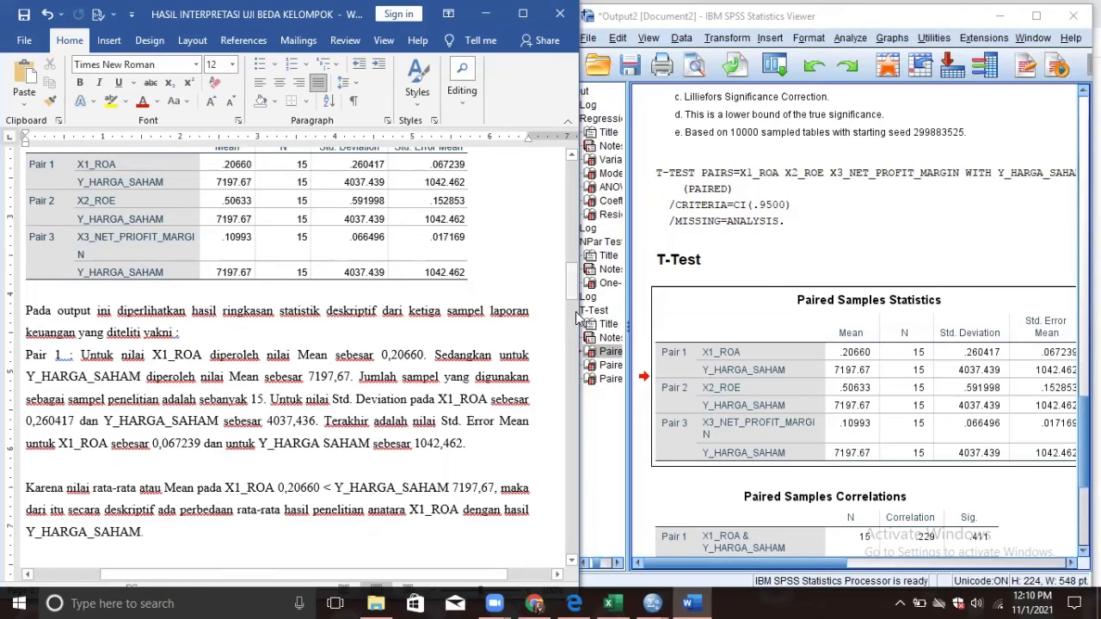
pyautogui.scroll(-5, 575, 318)
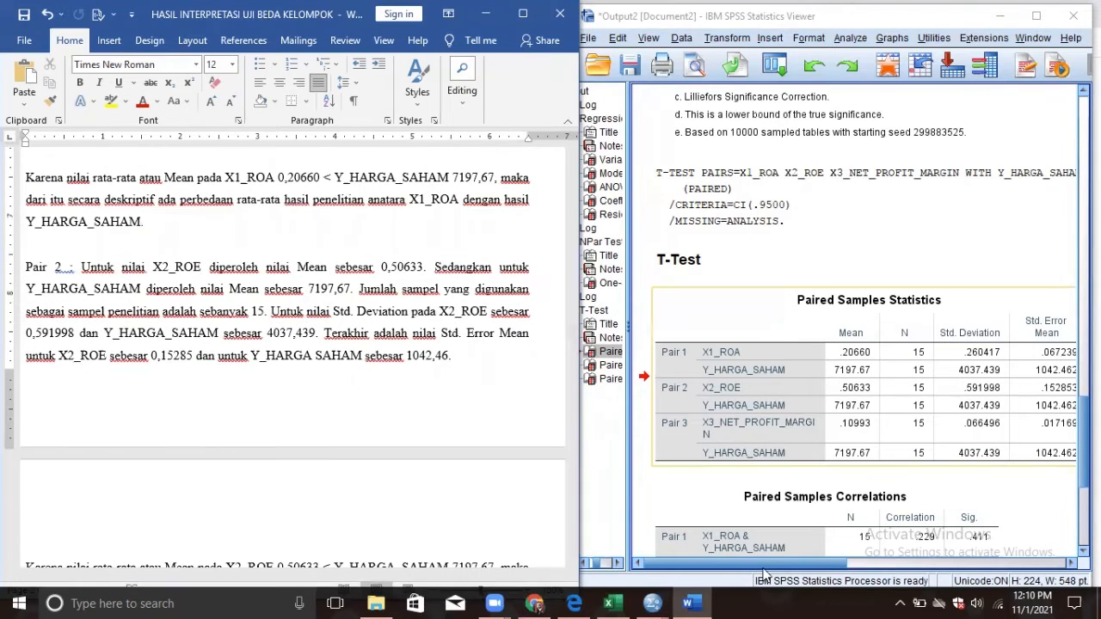
pyautogui.click(849, 565)
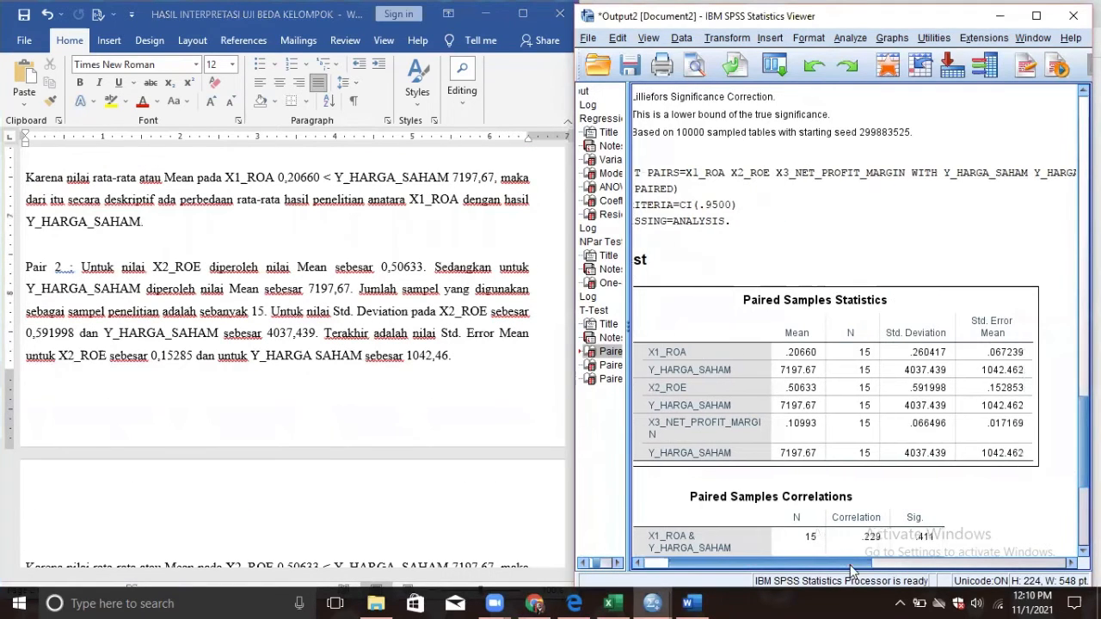
pyautogui.click(665, 400)
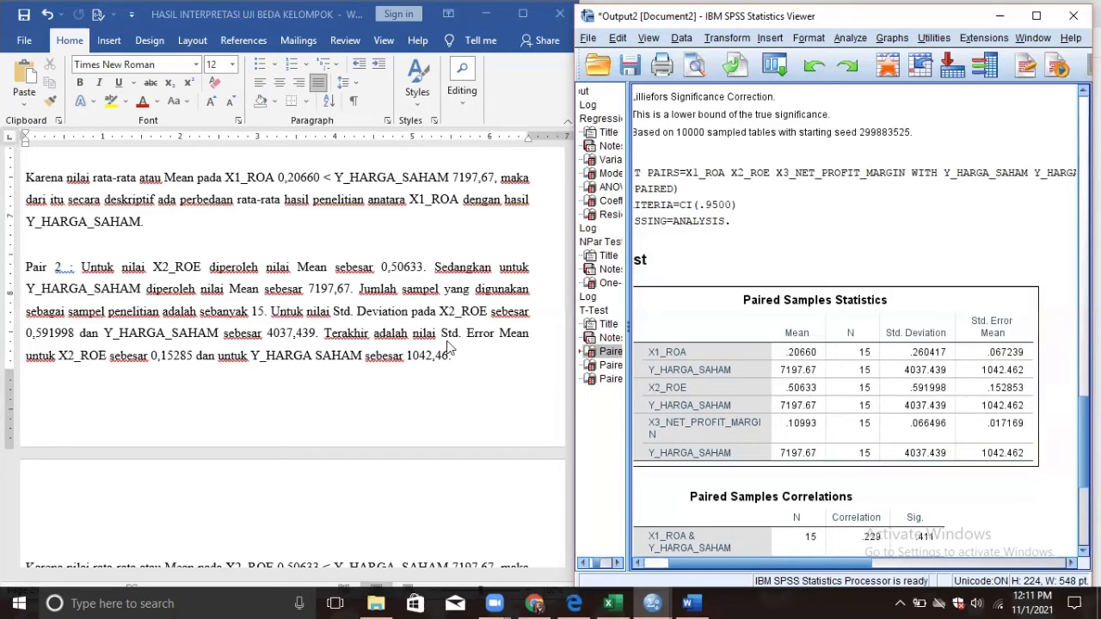
pyautogui.click(574, 318)
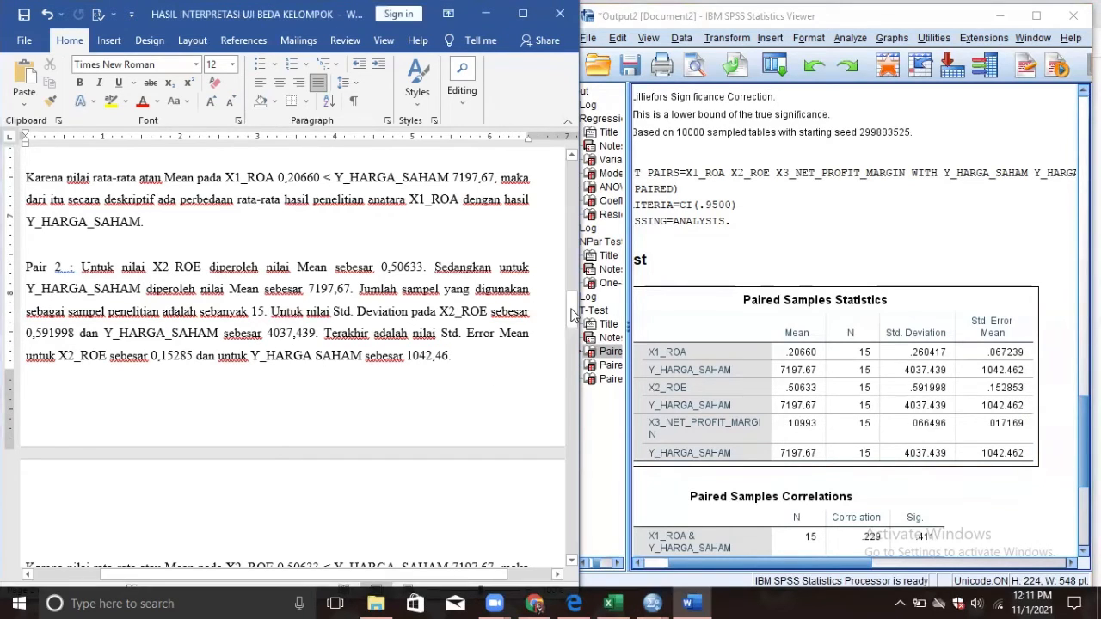
pyautogui.moveTo(574, 325); pyautogui.dragTo(575, 337)
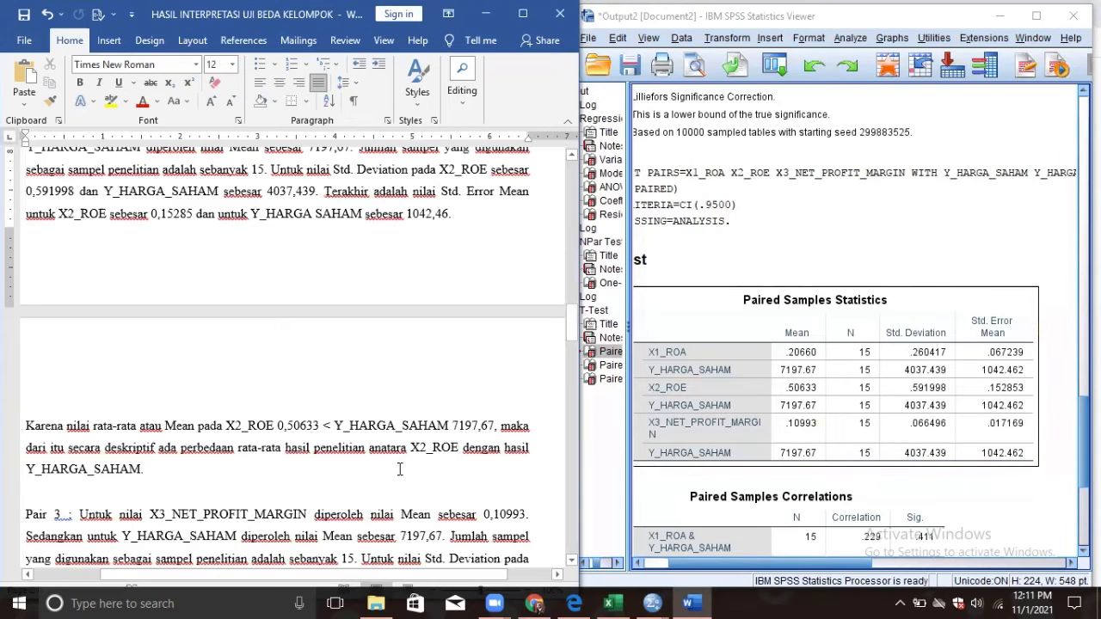
pyautogui.moveTo(571, 329); pyautogui.dragTo(572, 368)
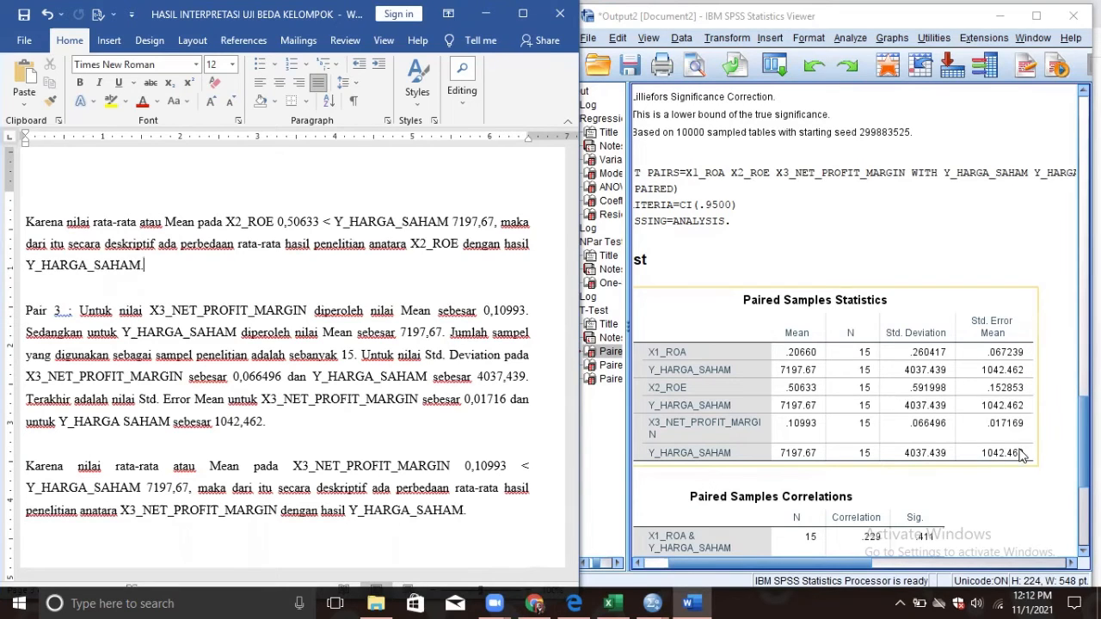
# Read the Word document's correlation interpretations for Pairs 1, 2 and 3 alongside the Paired Samples Correlations table in SPSS
pyautogui.click(911, 470)
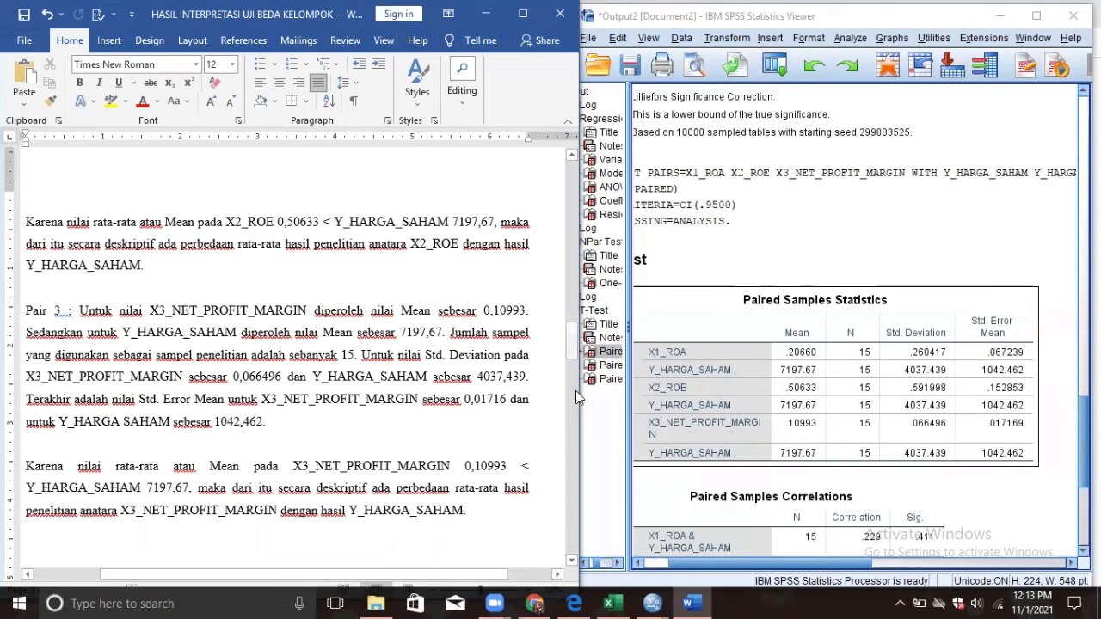
pyautogui.moveTo(576, 391); pyautogui.dragTo(681, 434)
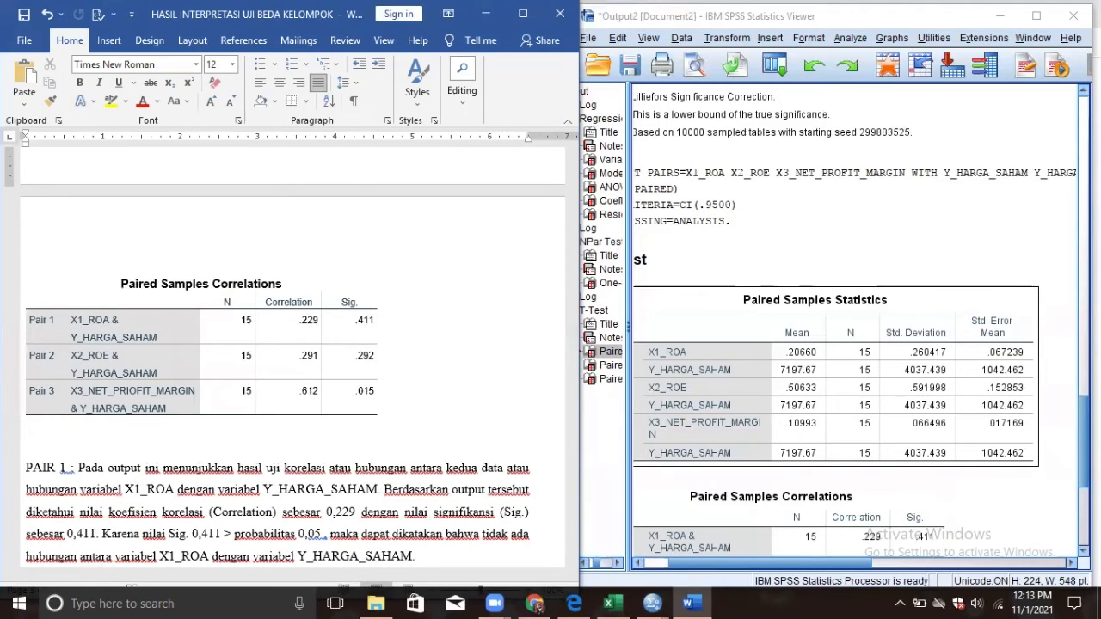
pyautogui.moveTo(1084, 443); pyautogui.dragTo(1083, 475)
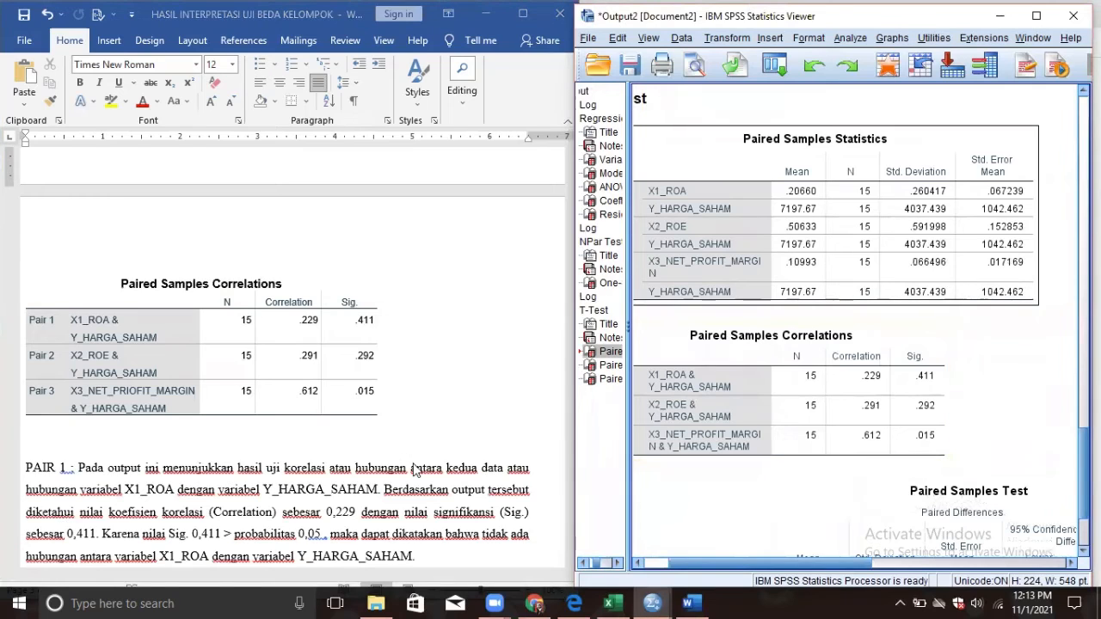
pyautogui.click(517, 321)
pyautogui.moveTo(572, 424); pyautogui.dragTo(572, 446)
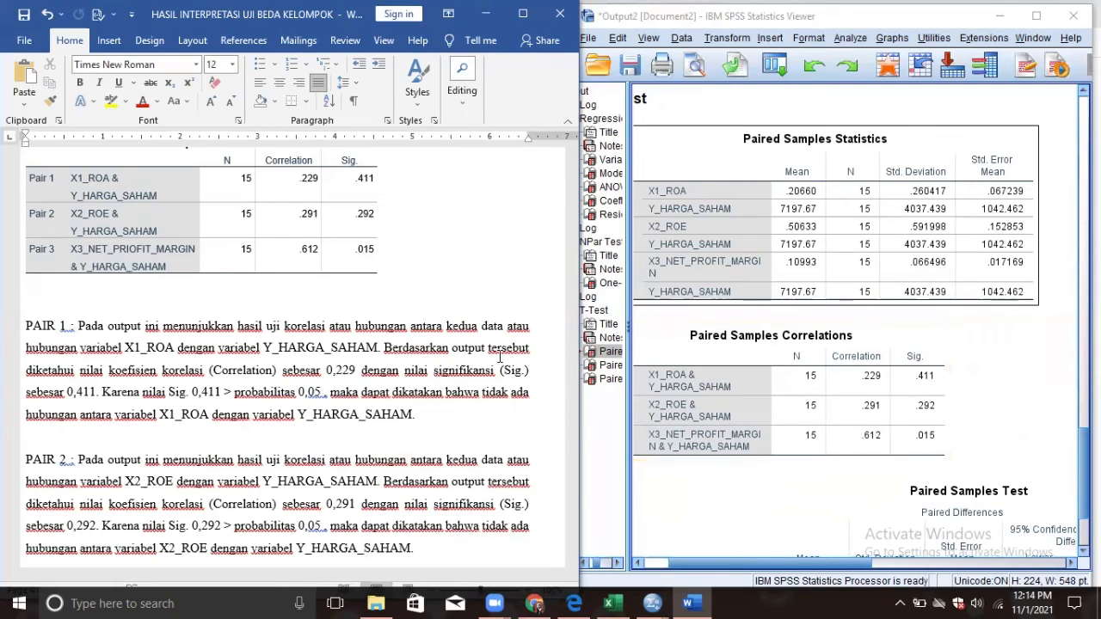
pyautogui.scroll(-5, 574, 422)
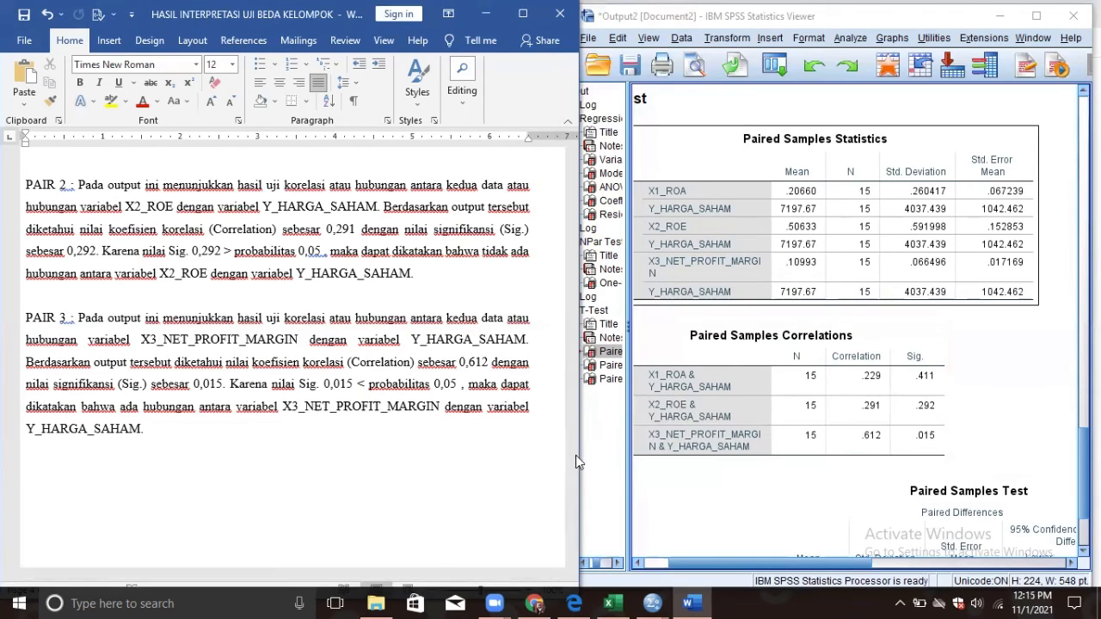
# Examine the Paired Samples Test table and its decision rules in the Word document alongside the matching SPSS output
pyautogui.scroll(-10, 574, 495)
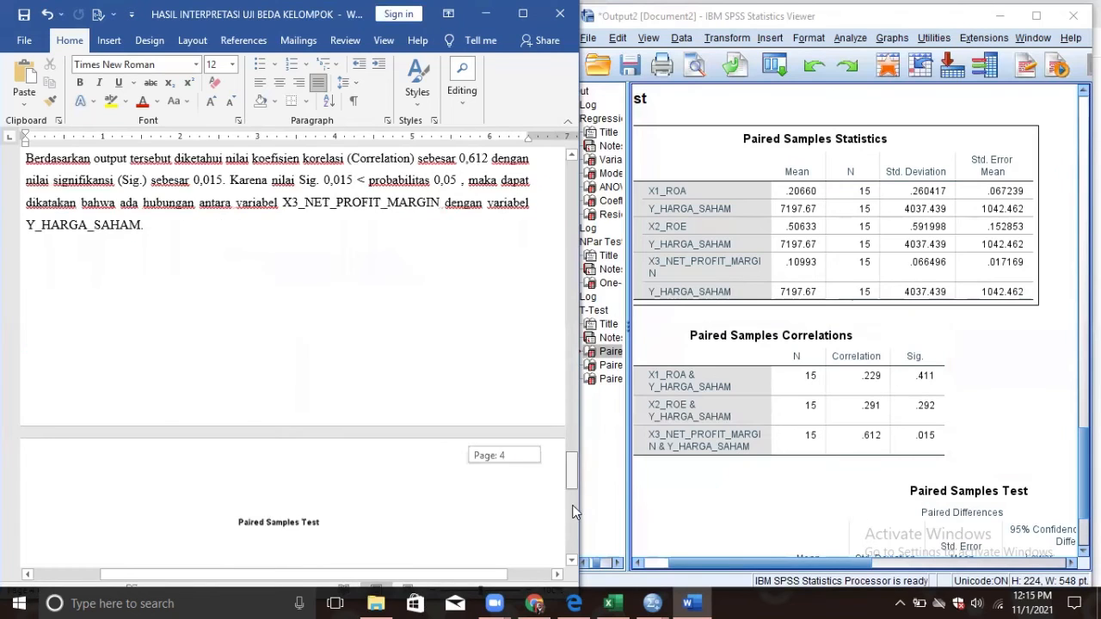
pyautogui.moveTo(1084, 488); pyautogui.dragTo(1084, 518)
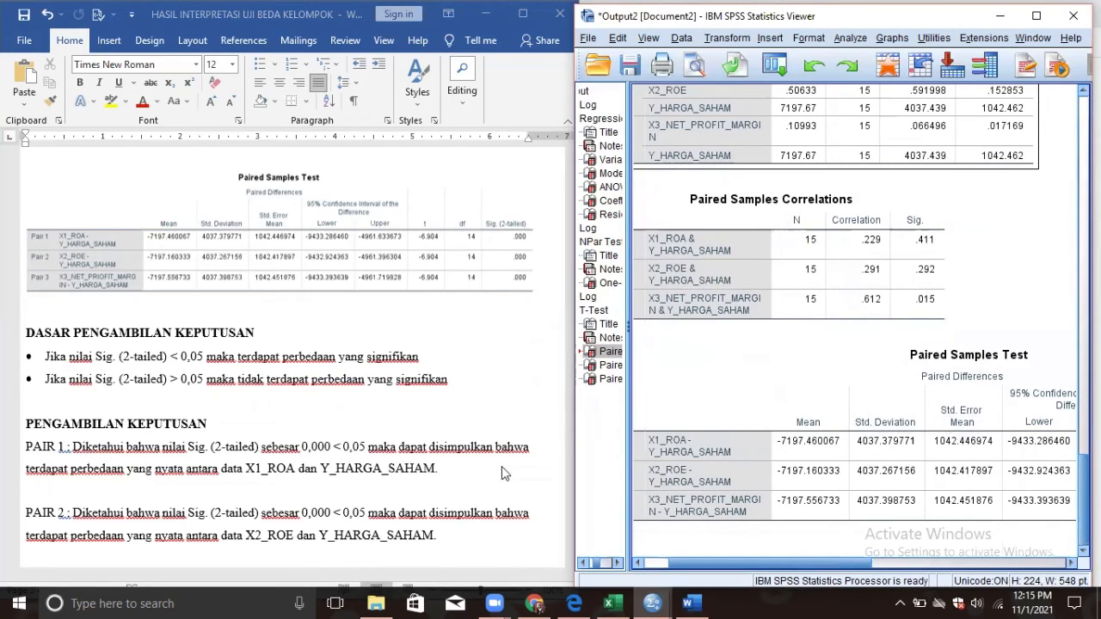
pyautogui.click(571, 283)
pyautogui.write('PAIR 3 : Diketahui bahwa nilai Sig. (2-tailed) sebesar 0,000 < 0,05 maka dapat disimpulkan bahwa terdapat perbedaan yang nyata antara data X3_NET_PROFIT_MARGIN dan Y_HARGA_SAHAM.')
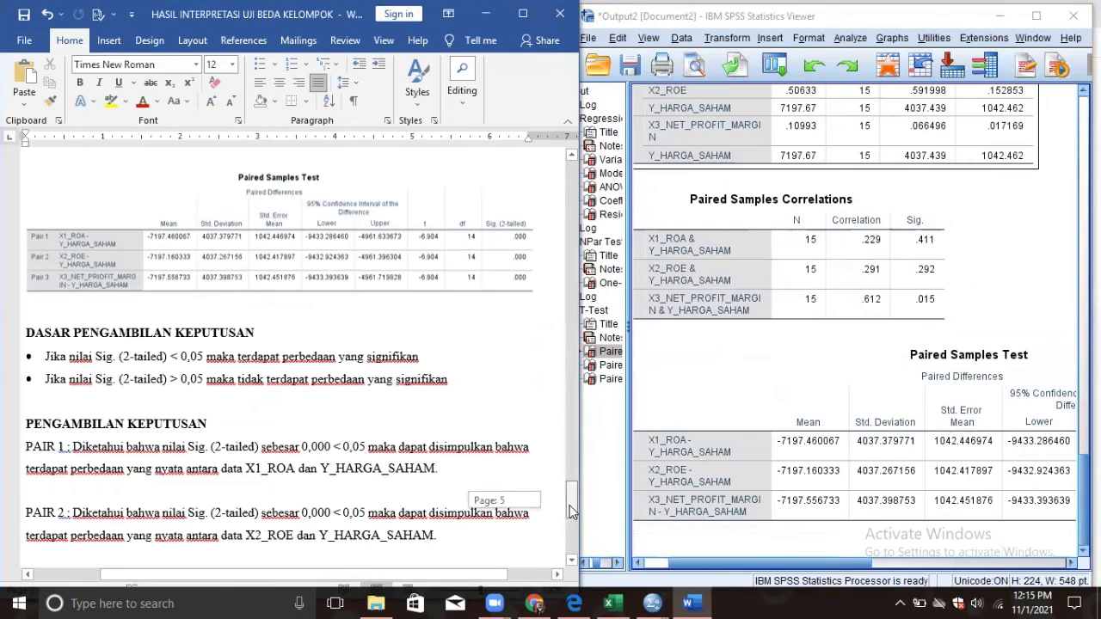
pyautogui.scroll(-2, 571, 508)
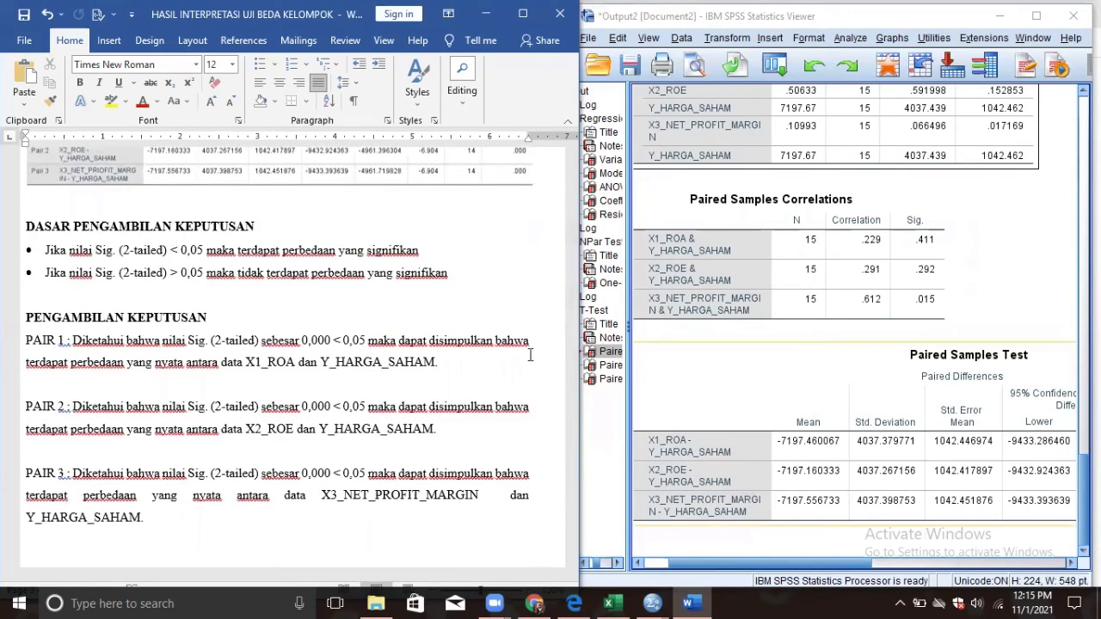
# Highlight the Sig. (2-tailed) comparison with 0,05 in each of the PAIR 1, PAIR 2 and PAIR 3 conclusions, and review to the document's end
pyautogui.moveTo(260, 343); pyautogui.dragTo(357, 345)
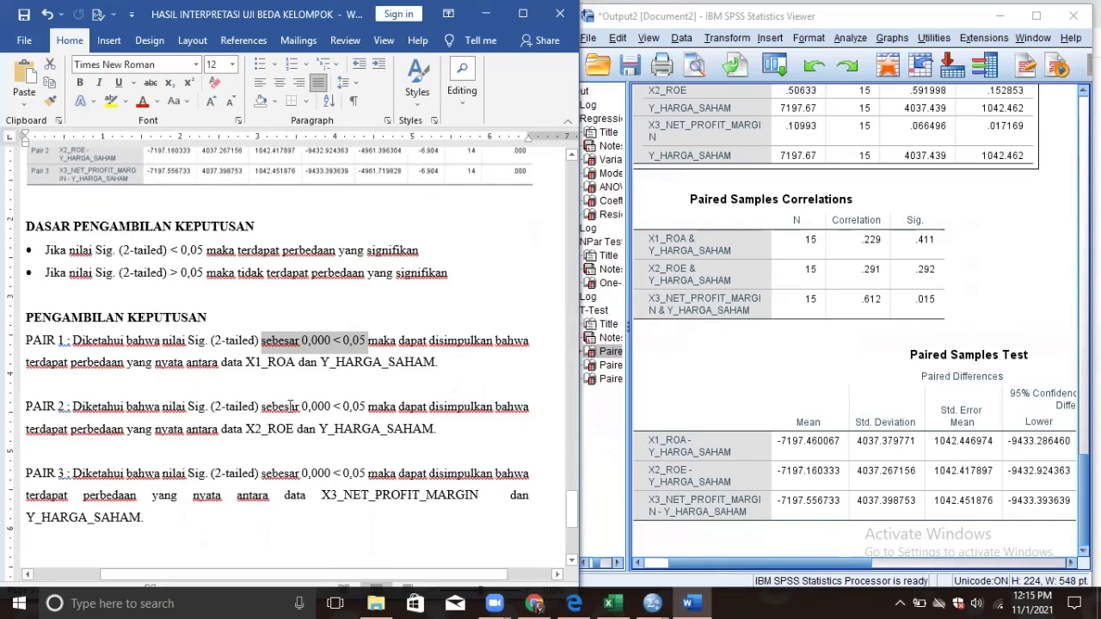
pyautogui.moveTo(302, 408); pyautogui.dragTo(367, 412)
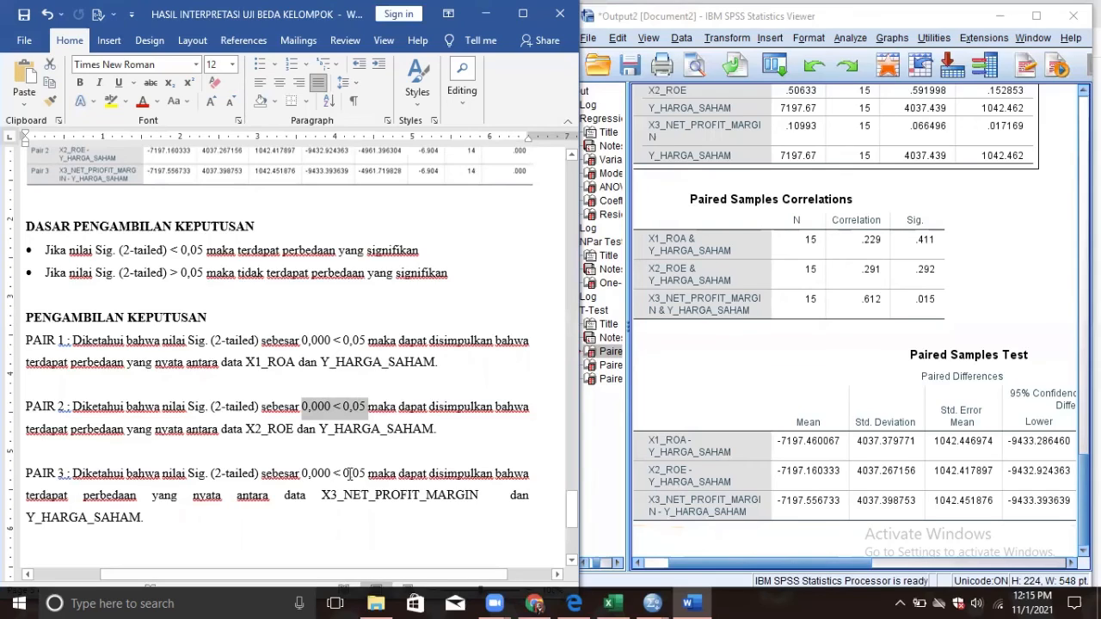
pyautogui.moveTo(311, 473); pyautogui.dragTo(360, 479)
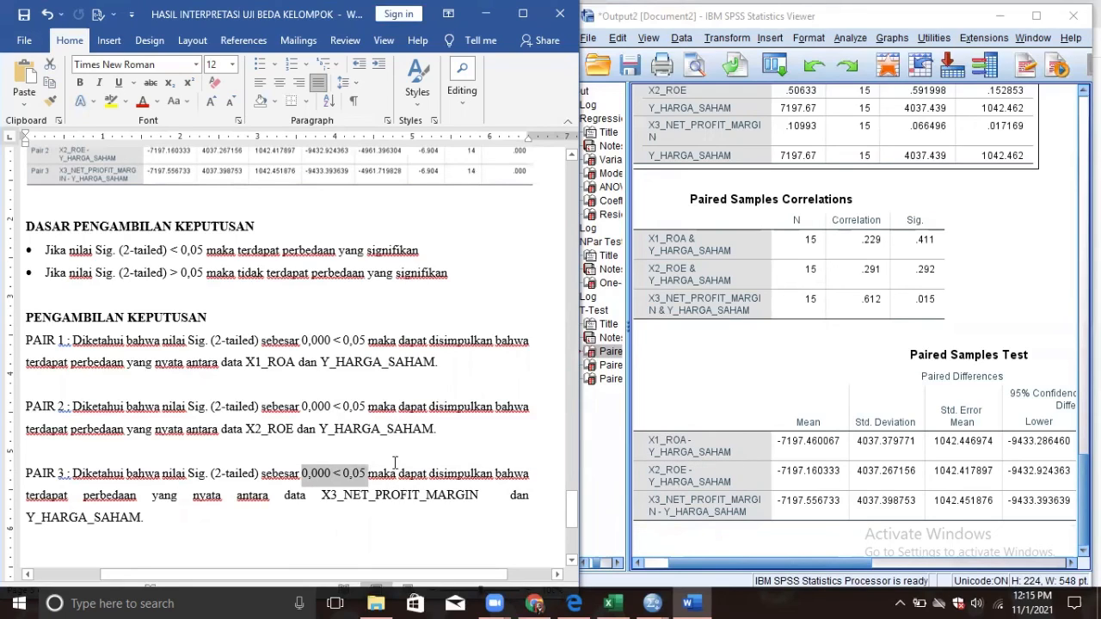
pyautogui.click(655, 506)
pyautogui.moveTo(573, 518); pyautogui.dragTo(578, 557)
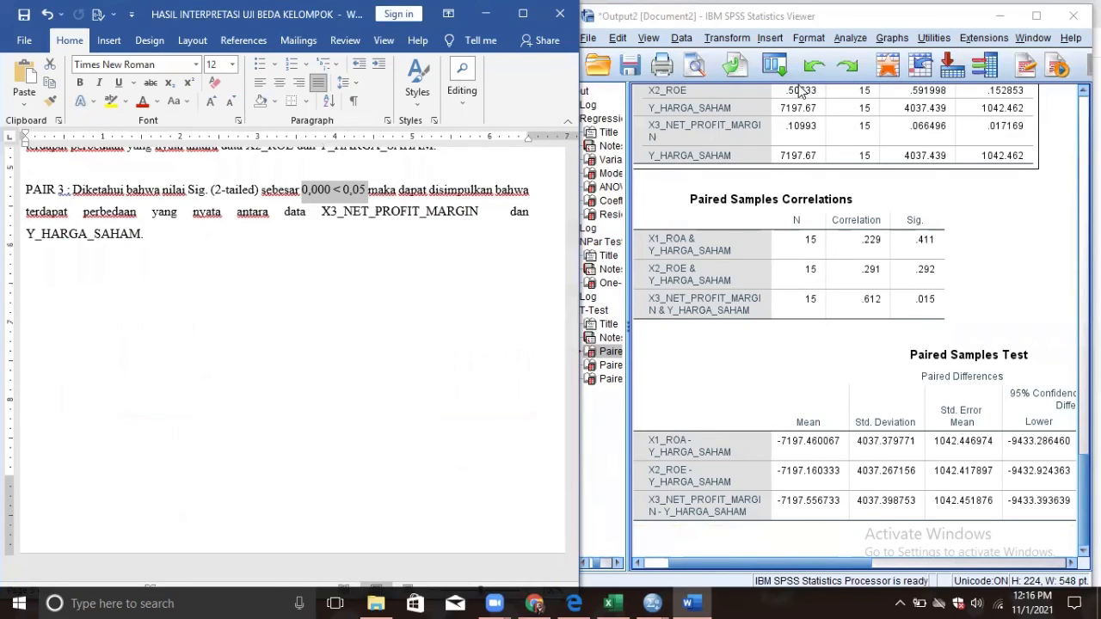